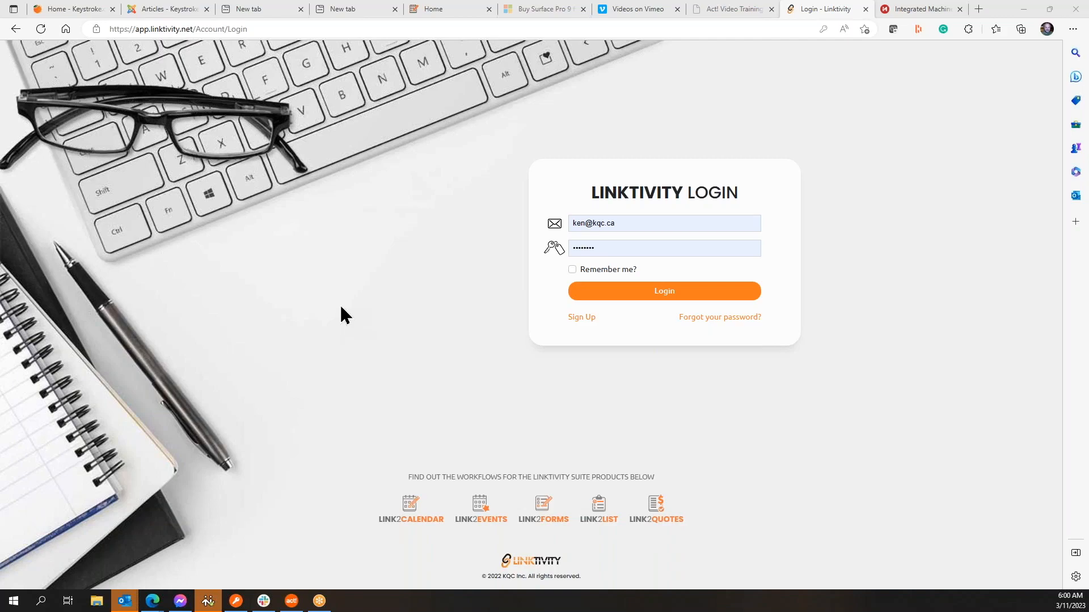
Log in to Linktivity and check the server status in the Act! Web API connection settings.
{"action": "left_click", "coordinate": [657, 293]}
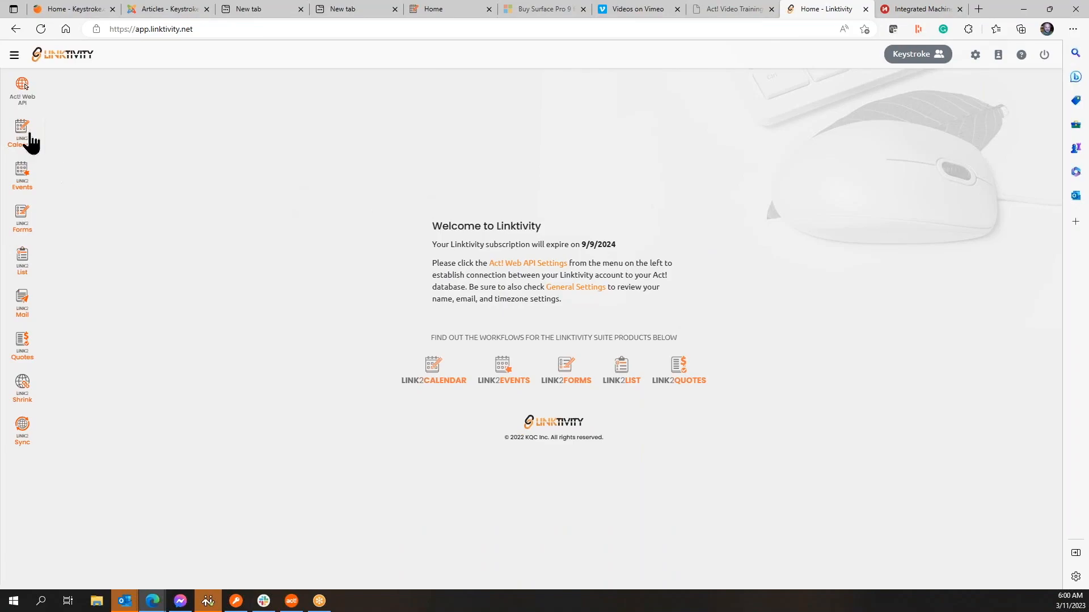
{"action": "left_click", "coordinate": [24, 88]}
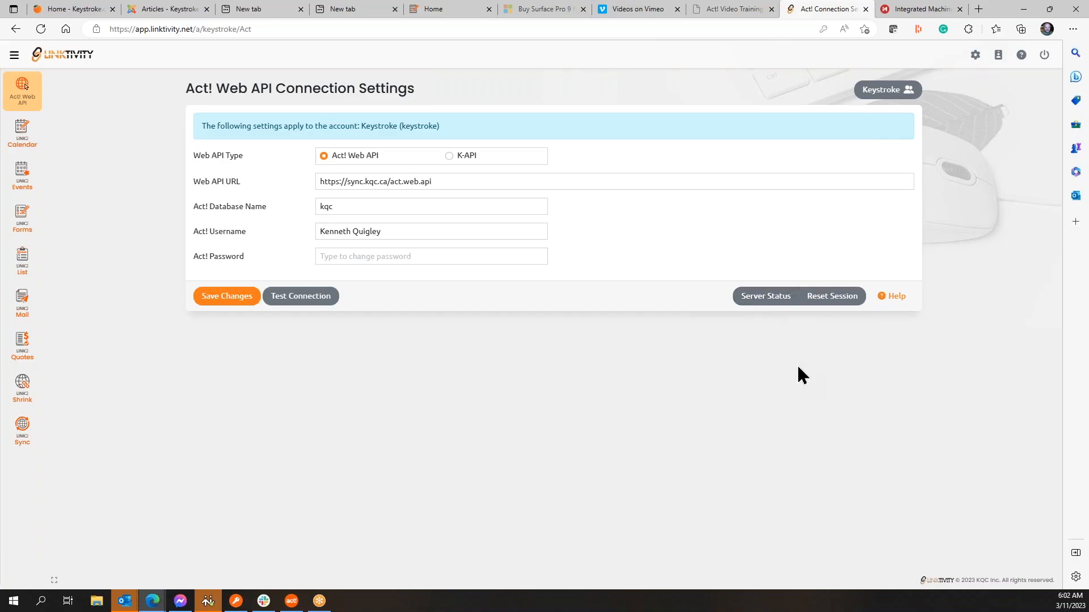
{"action": "left_click", "coordinate": [775, 305]}
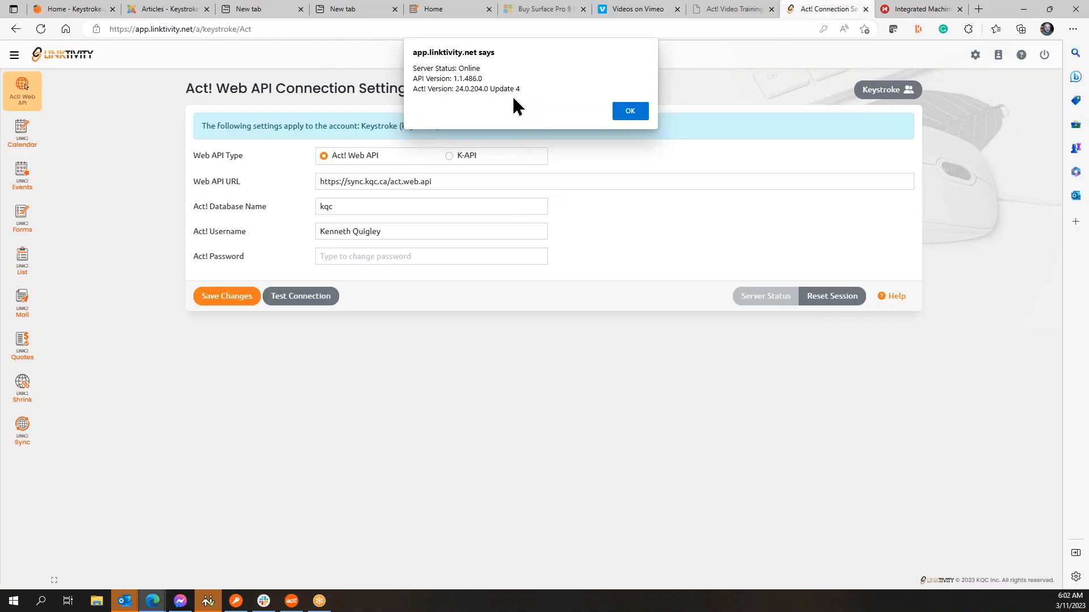
{"action": "left_click", "coordinate": [630, 112]}
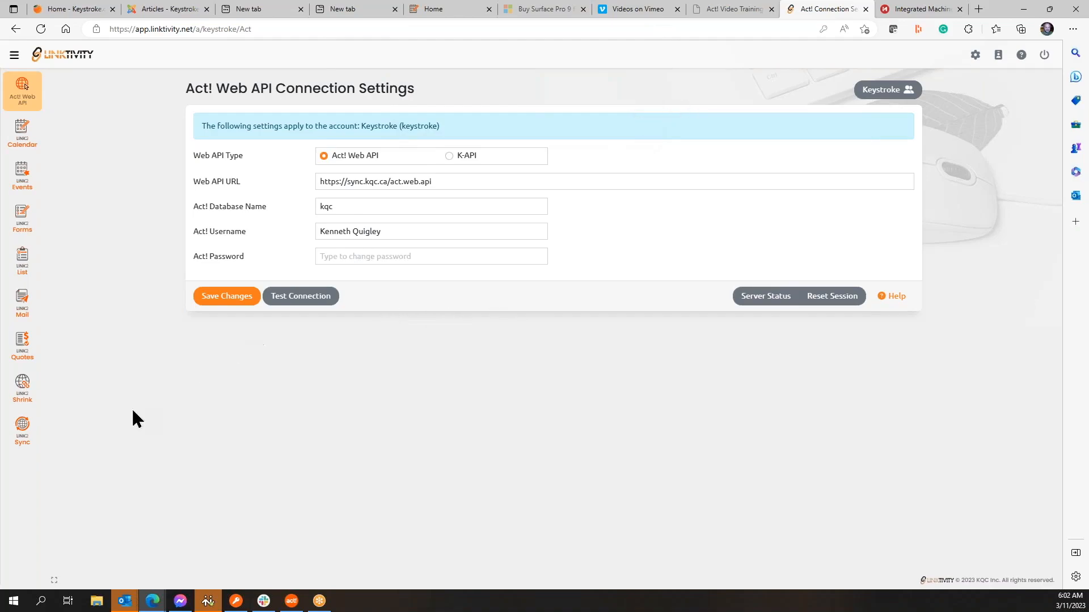
Review the Act! field mapping for the opportunity table in the Link2Quotes settings and save it.
{"action": "left_click", "coordinate": [23, 349]}
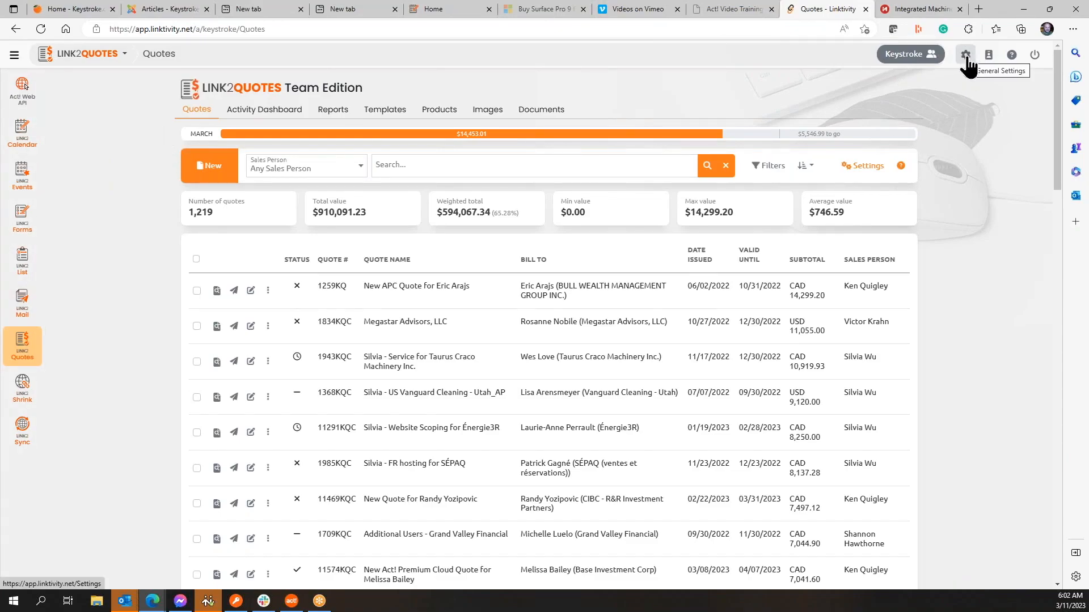
{"action": "left_click", "coordinate": [872, 170]}
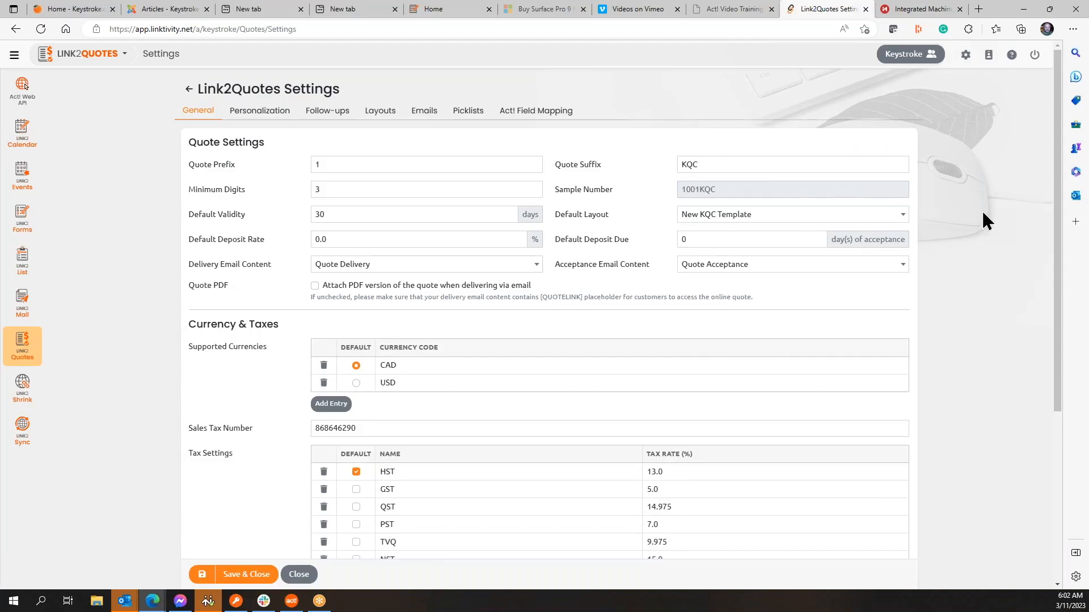
{"action": "left_click", "coordinate": [533, 112]}
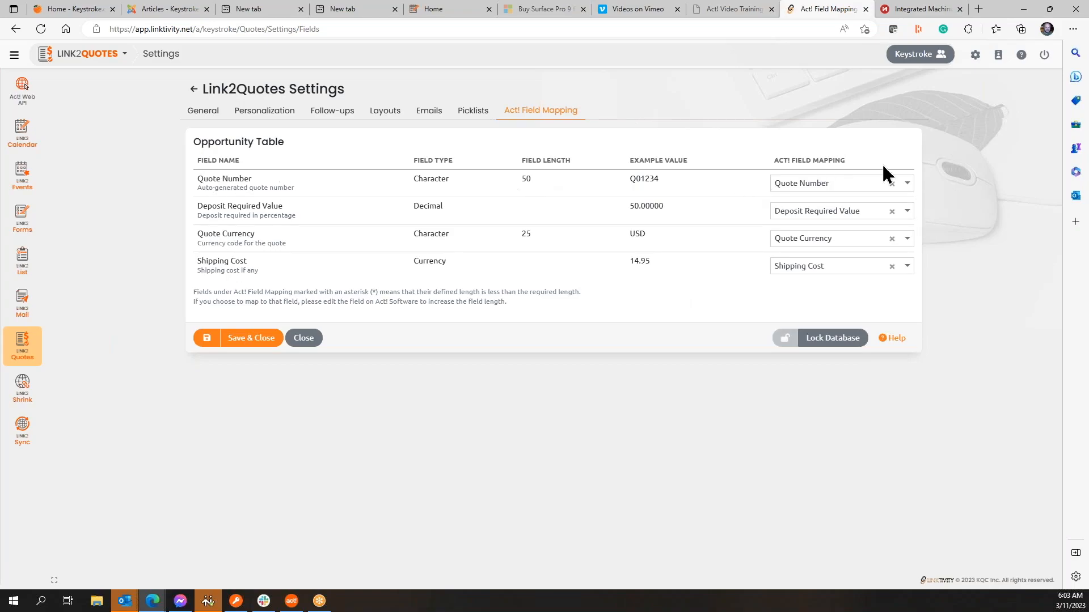
{"action": "left_click", "coordinate": [906, 184]}
{"action": "left_click", "coordinate": [969, 195]}
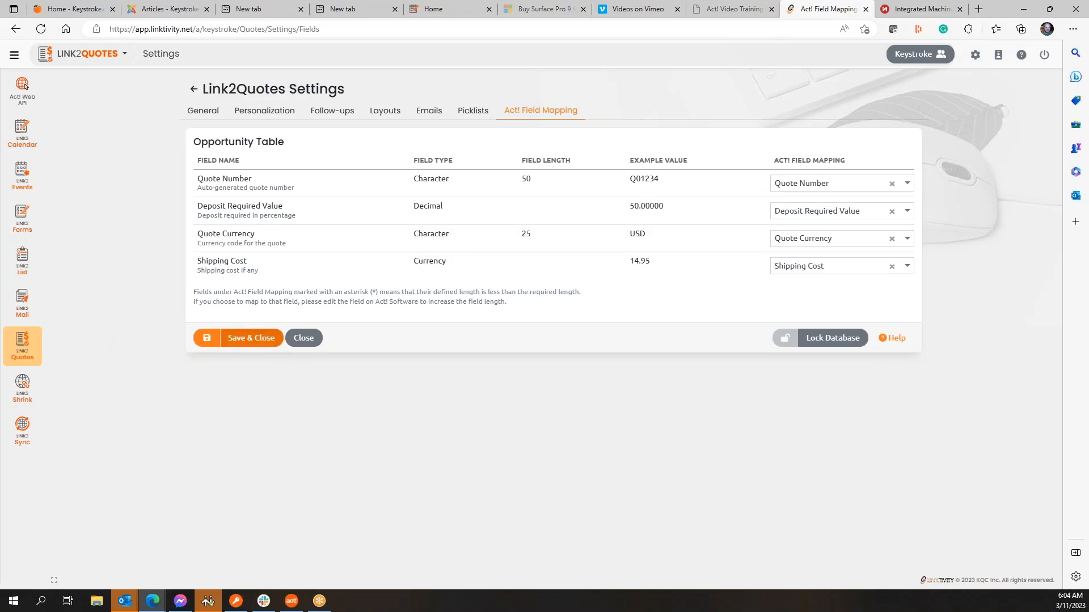
{"action": "left_click", "coordinate": [265, 342]}
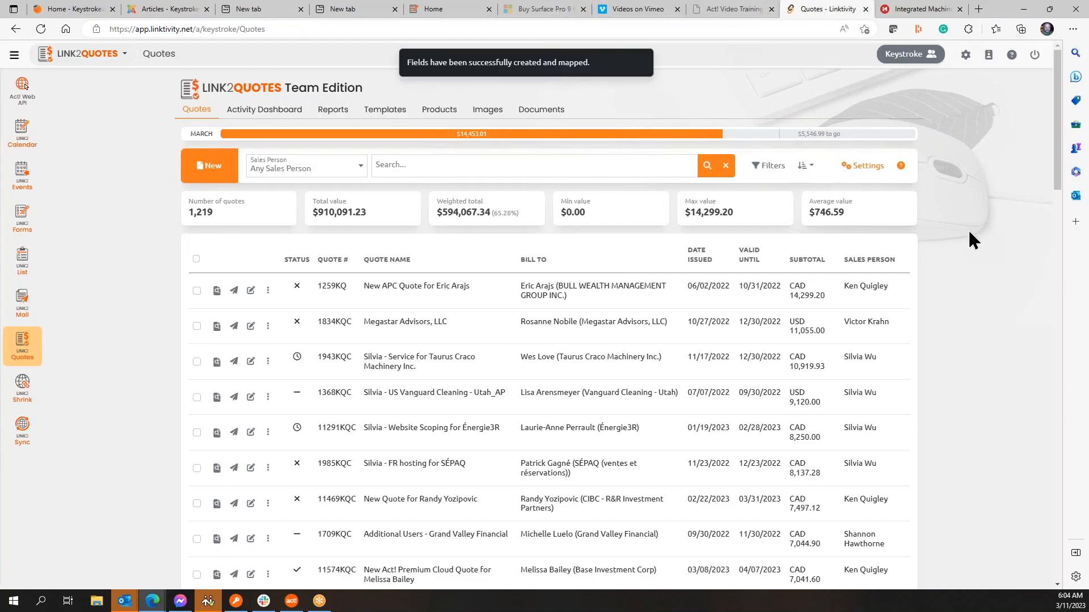
Review the general Link2Quotes settings, including the delivery email content choices, currencies, taxes and extra features.
{"action": "left_click", "coordinate": [862, 170]}
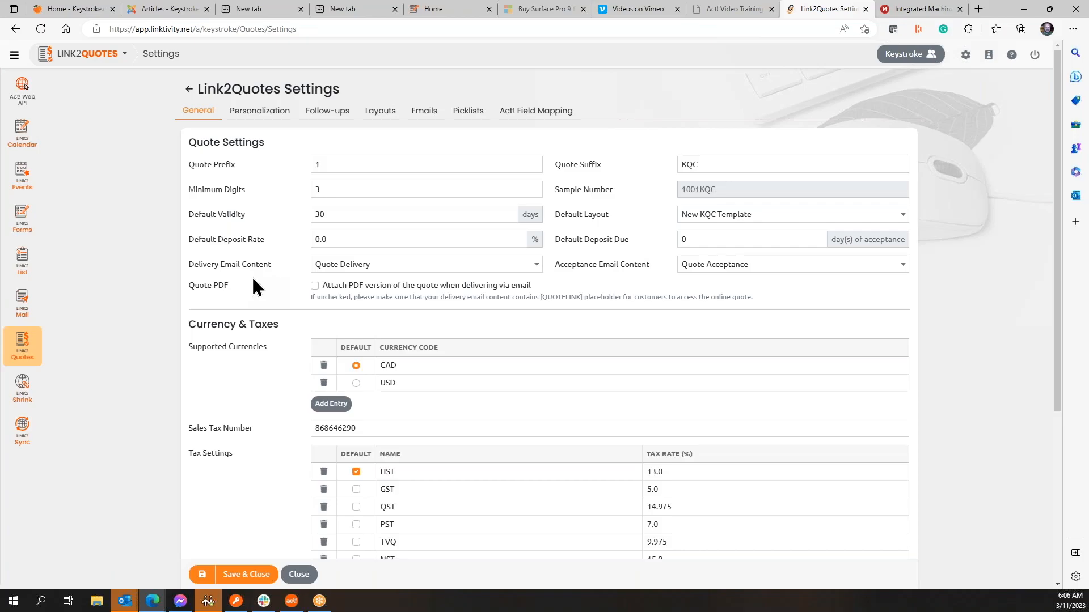
{"action": "left_click", "coordinate": [536, 265]}
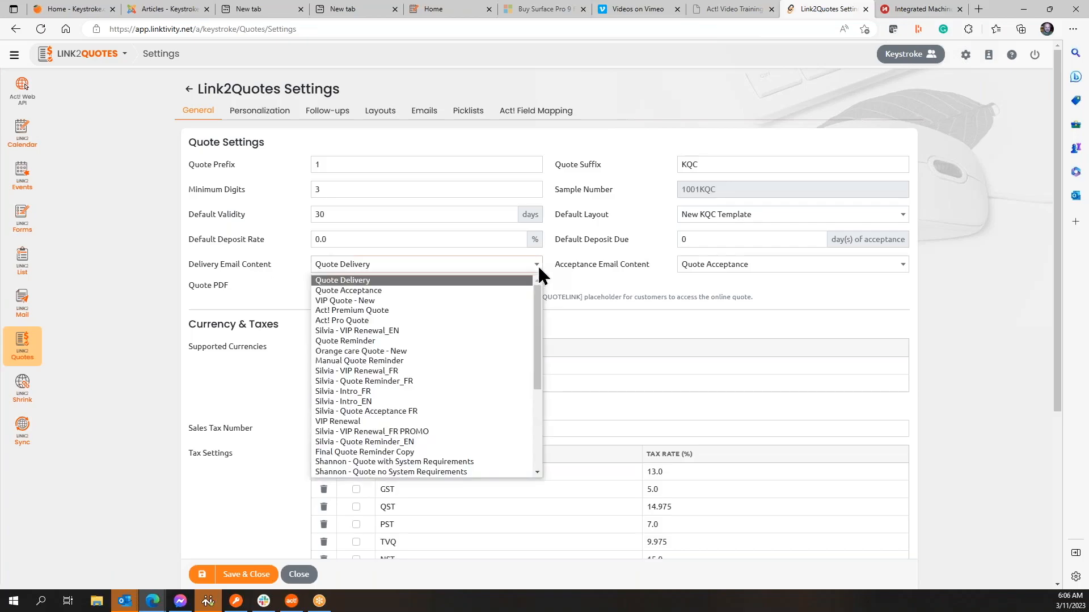
{"action": "left_click", "coordinate": [583, 257]}
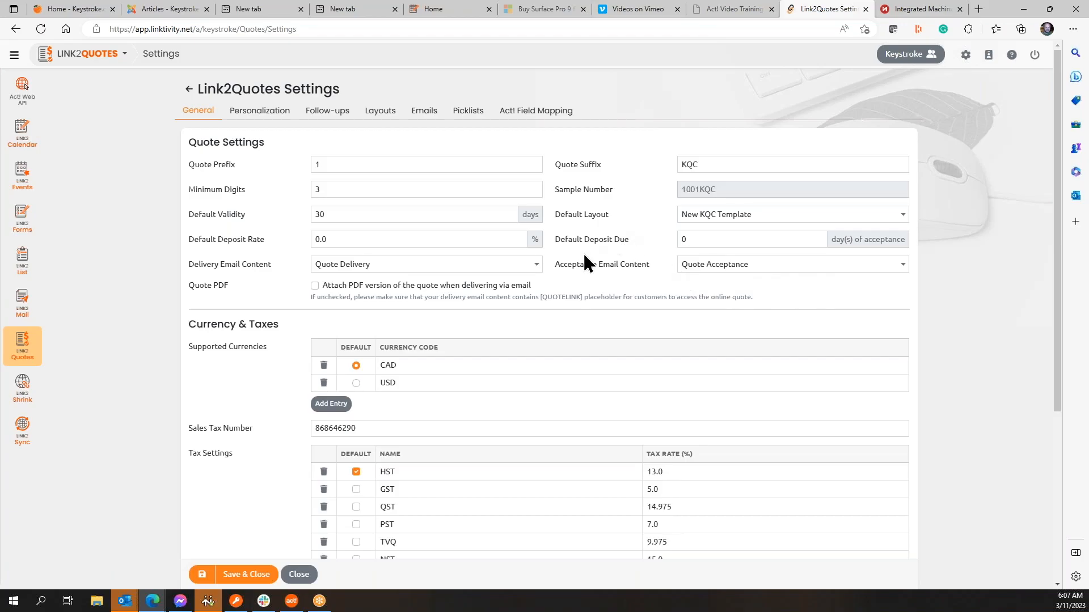
{"action": "scroll", "coordinate": [583, 253], "scroll_direction": "down", "scroll_amount": 1}
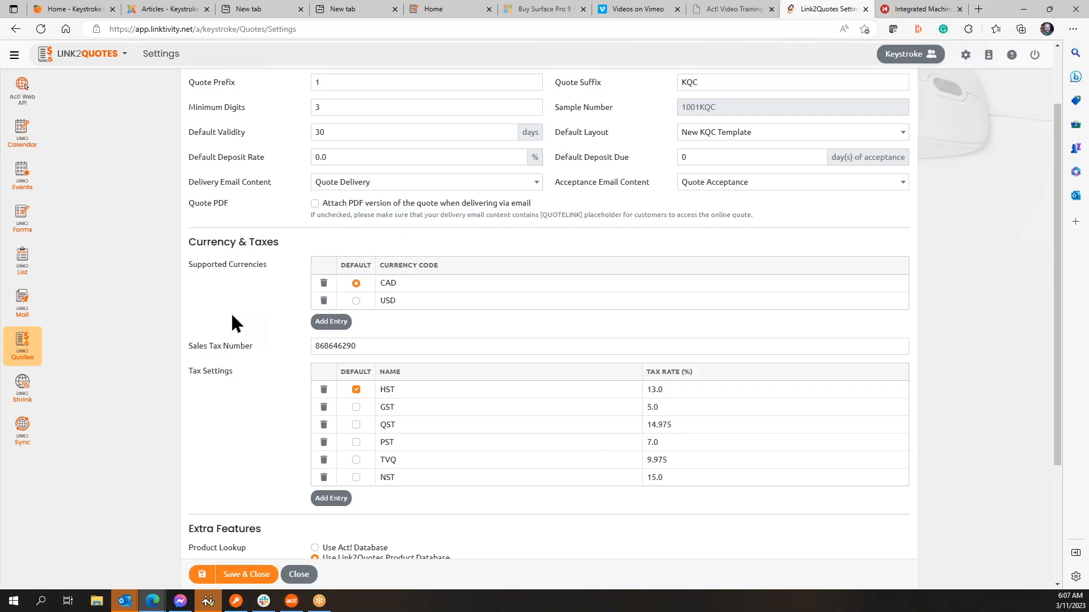
{"action": "scroll", "coordinate": [232, 316], "scroll_direction": "down", "scroll_amount": 3}
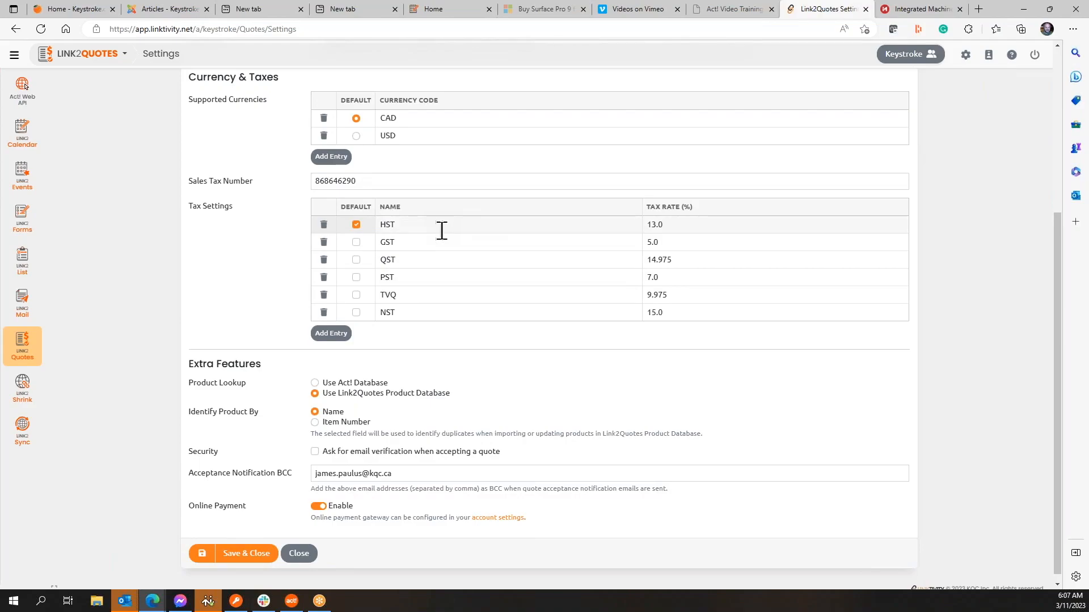
{"action": "scroll", "coordinate": [192, 270], "scroll_direction": "down", "scroll_amount": 1}
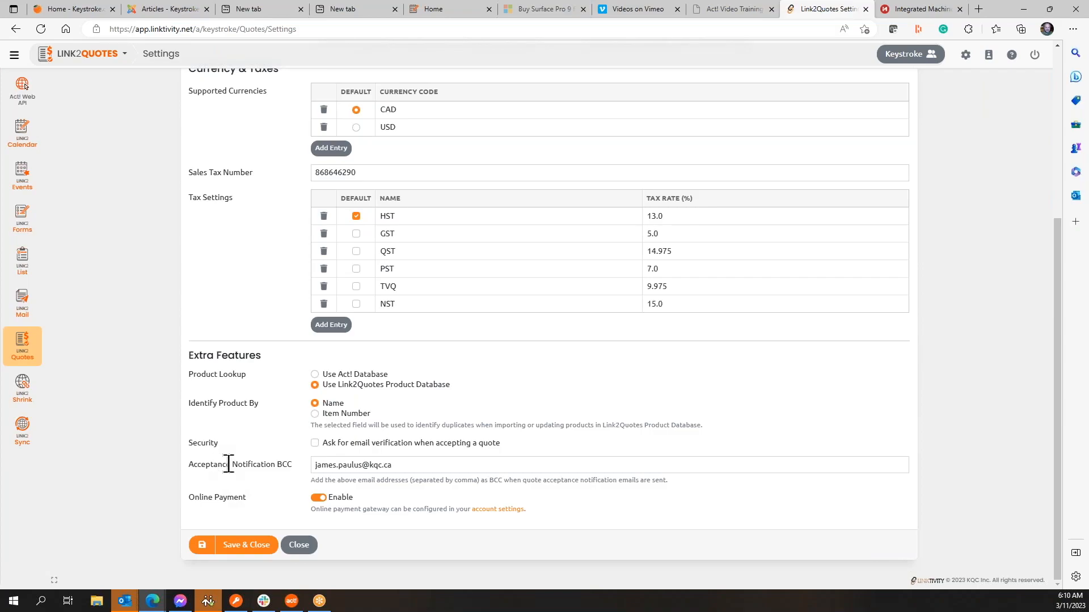
{"action": "scroll", "coordinate": [229, 464], "scroll_direction": "up", "scroll_amount": 5}
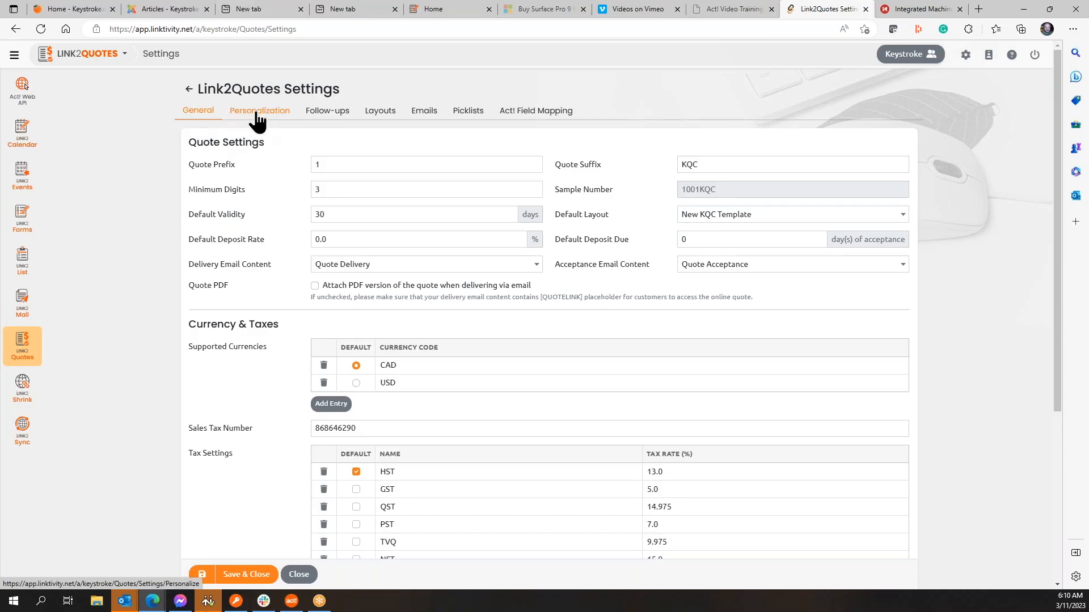
Review the personalization and follow-up settings for quotes, including the activity types available for the issuance follow-up.
{"action": "left_click", "coordinate": [257, 114]}
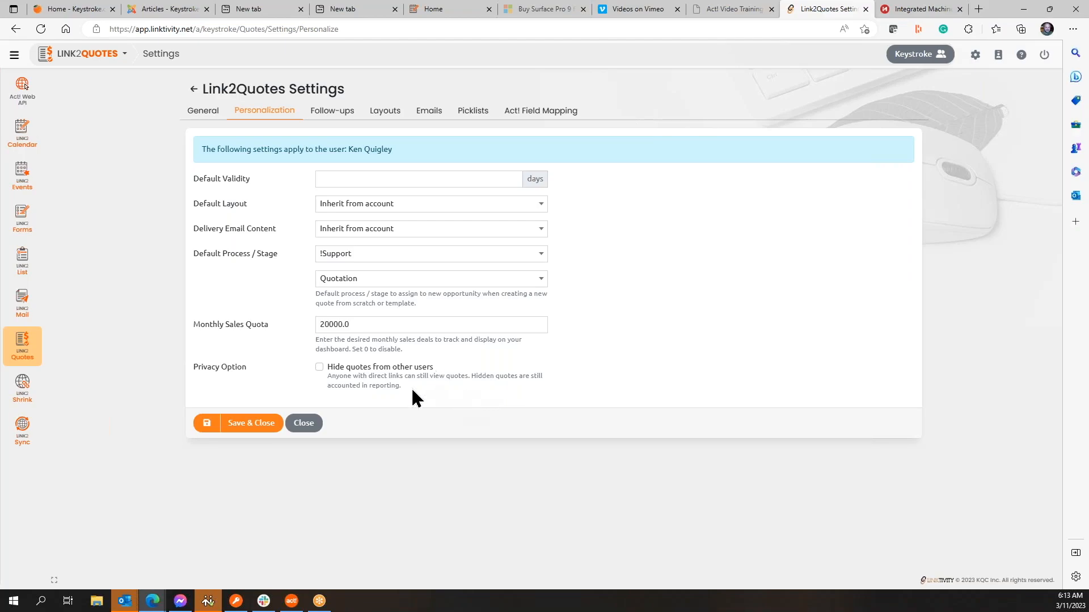
{"action": "left_click", "coordinate": [341, 115]}
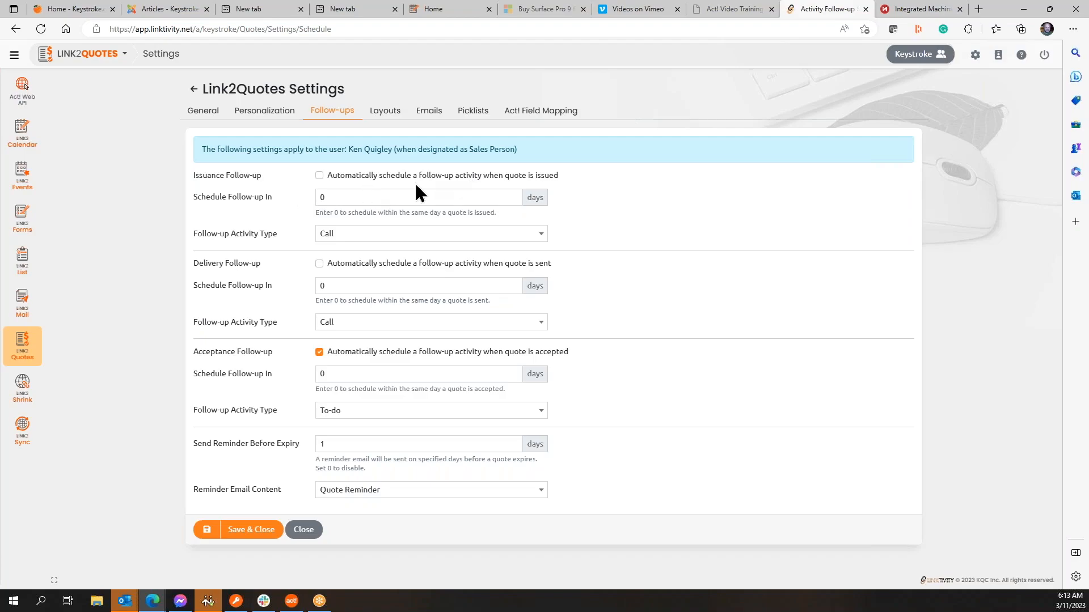
{"action": "left_click", "coordinate": [542, 234]}
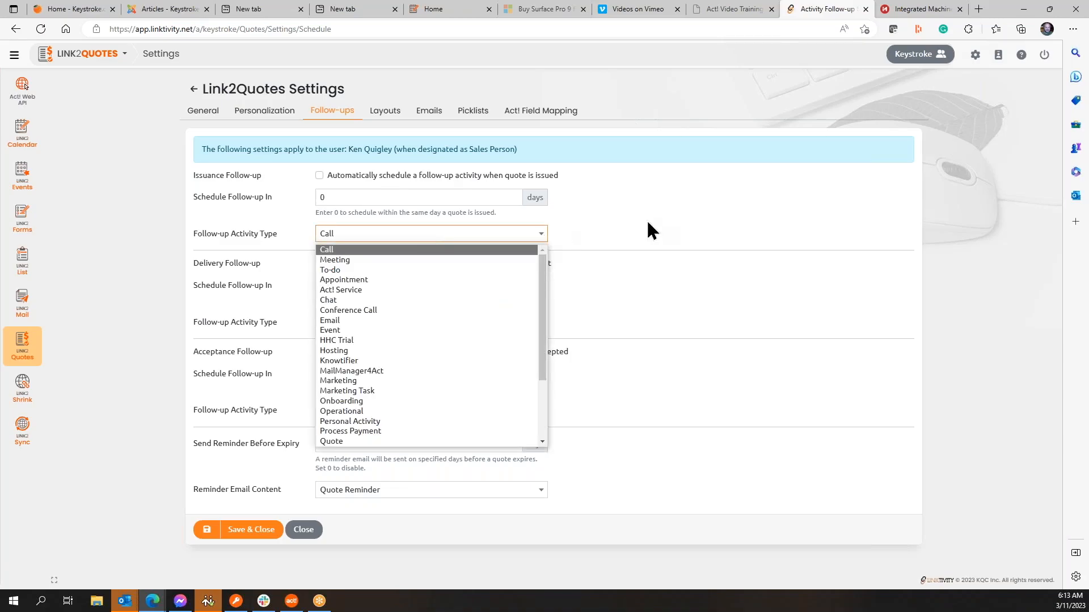
{"action": "left_click", "coordinate": [682, 211]}
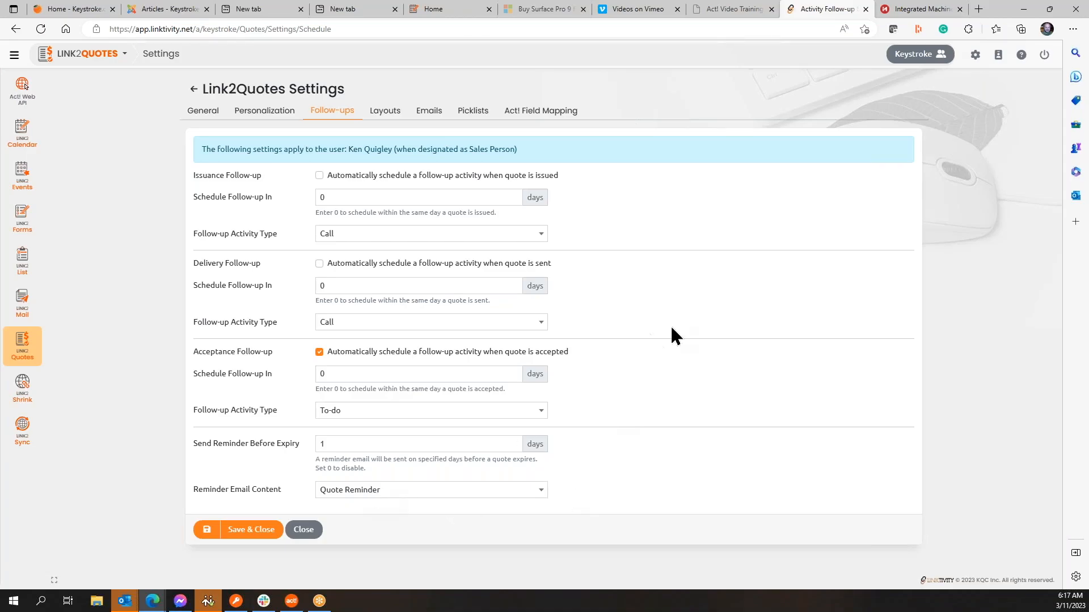
Preview the Test Changing Colors quote layout and close the preview.
{"action": "left_click", "coordinate": [389, 114]}
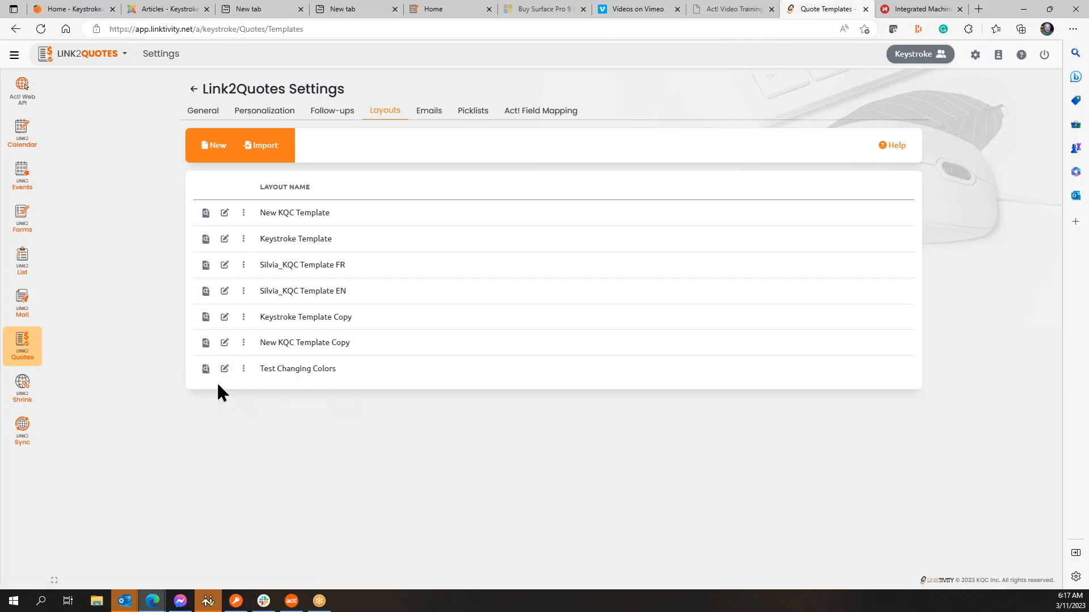
{"action": "left_click", "coordinate": [206, 369]}
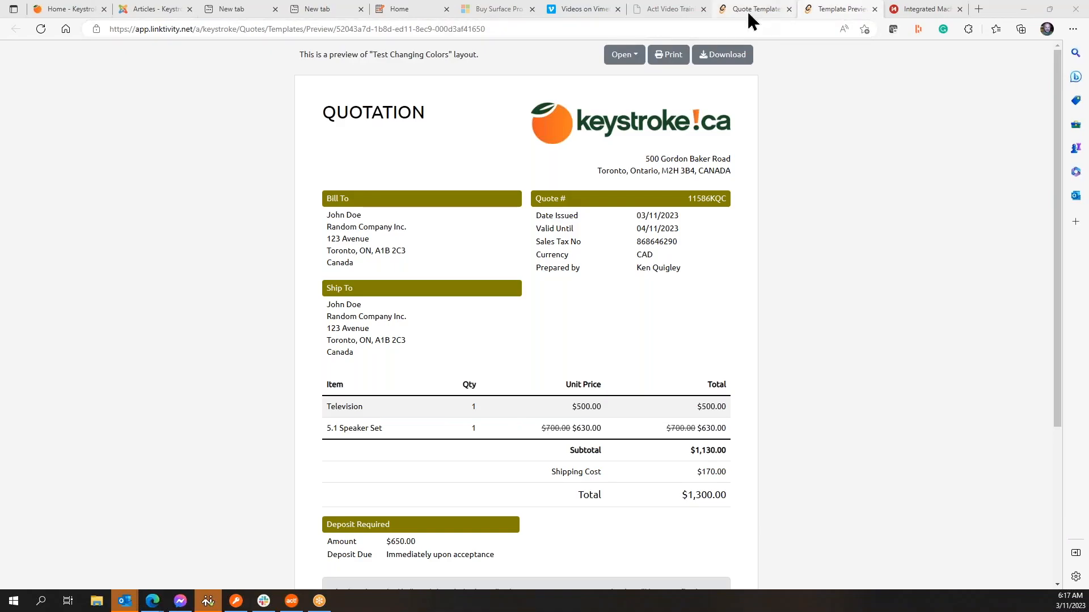
{"action": "left_click", "coordinate": [875, 8]}
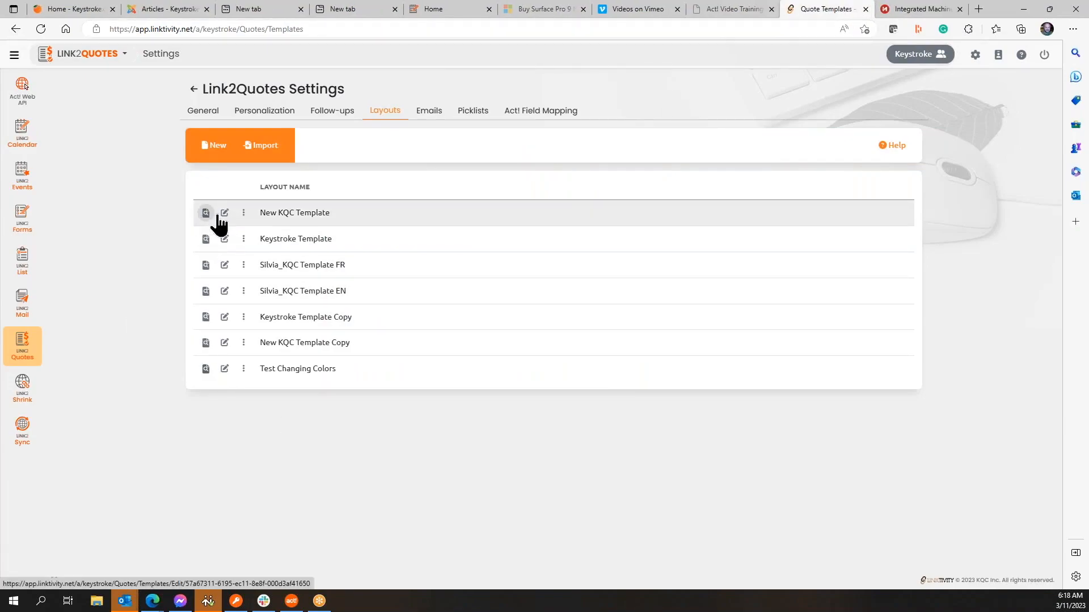
Look at the additional actions offered for the Test Changing Colors layout without applying any.
{"action": "left_click", "coordinate": [243, 372]}
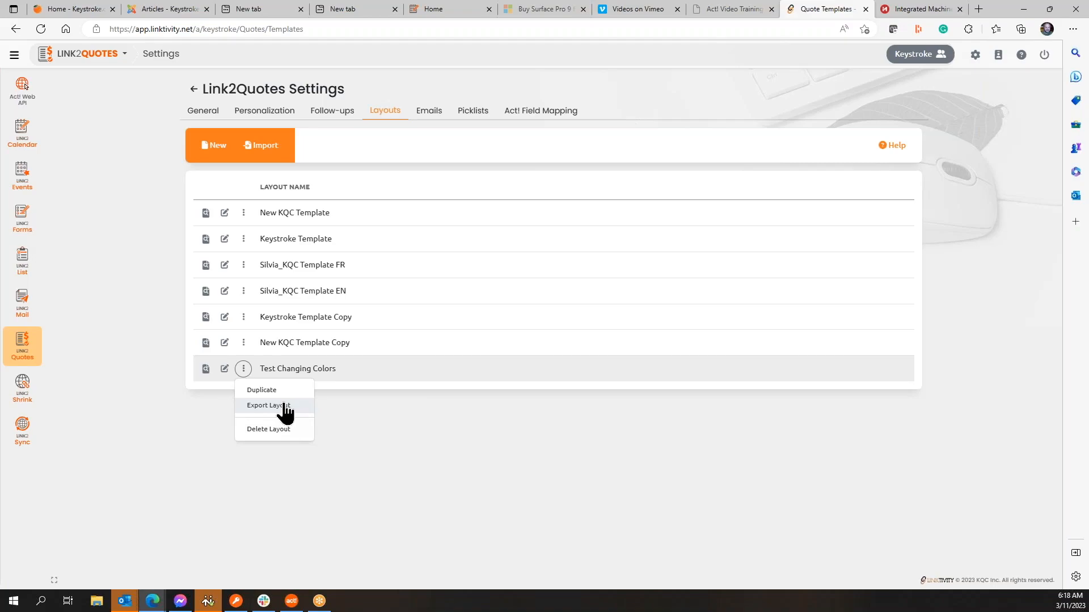
{"action": "left_click", "coordinate": [610, 465]}
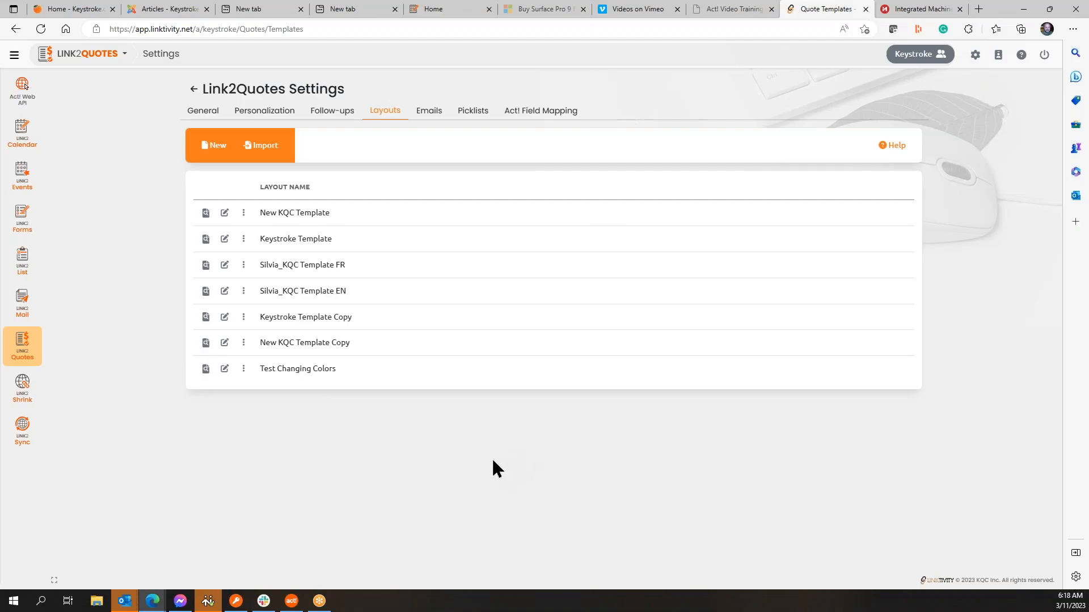
{"action": "left_click", "coordinate": [243, 369]}
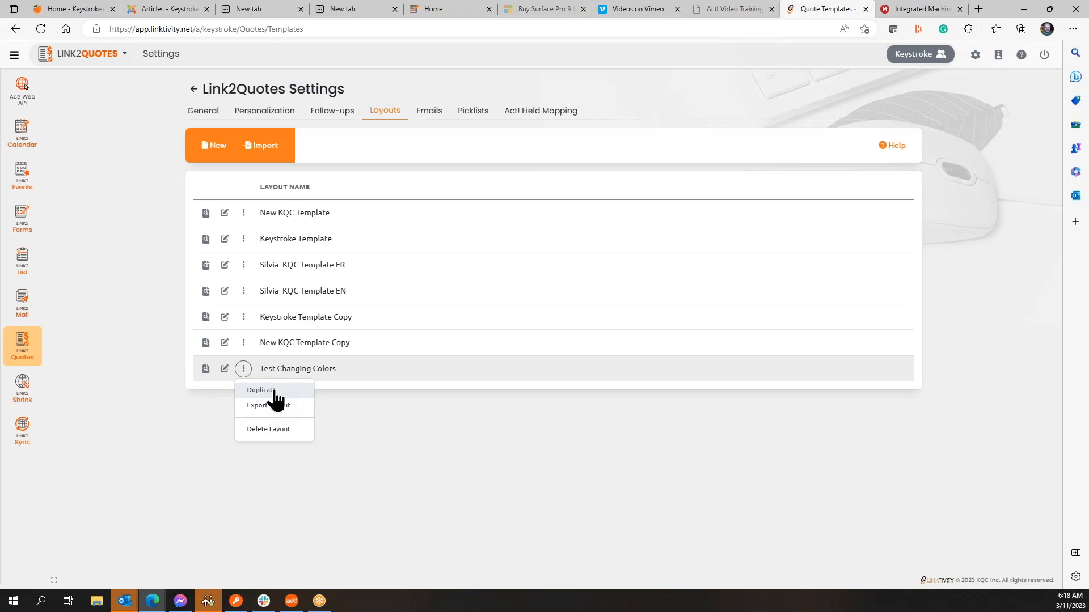
{"action": "left_click", "coordinate": [424, 437]}
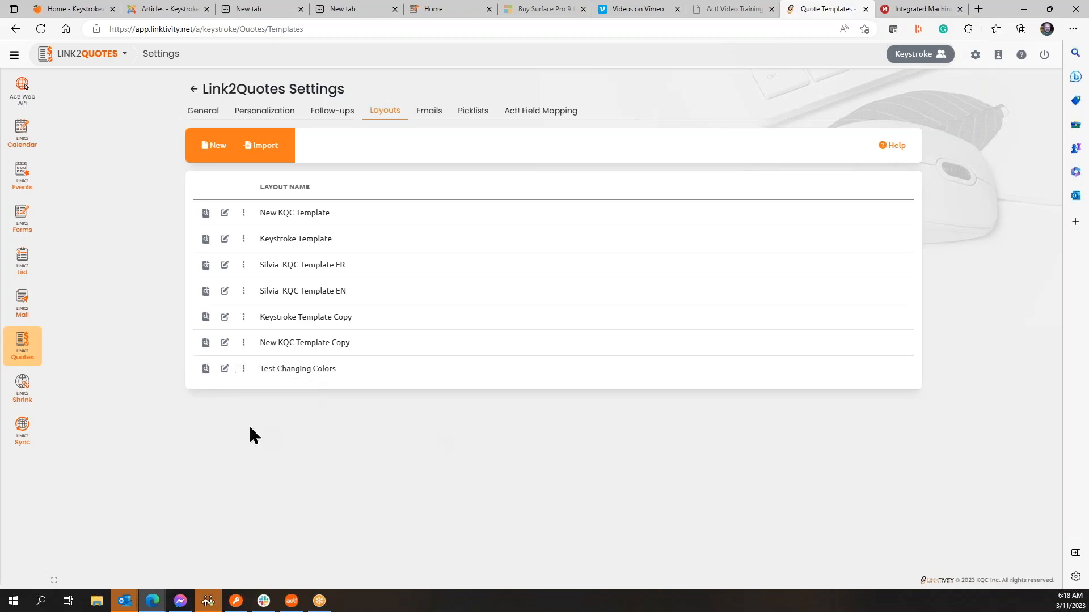
Open the Test Changing Colors layout for editing and review its header, contact information, notes and acceptance text.
{"action": "left_click", "coordinate": [225, 369]}
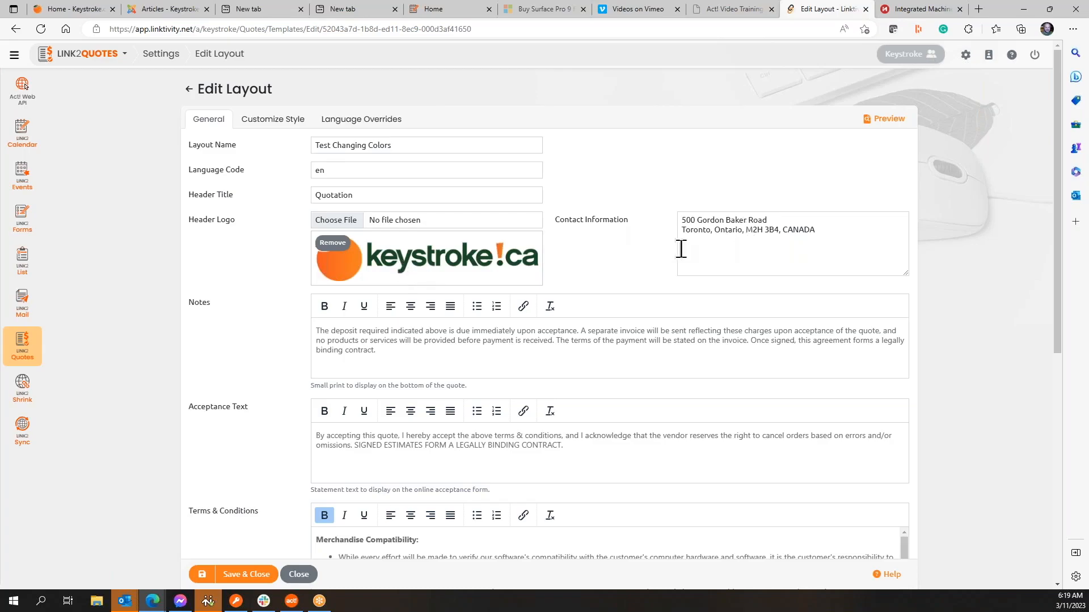
{"action": "scroll", "coordinate": [278, 275], "scroll_direction": "down", "scroll_amount": 3}
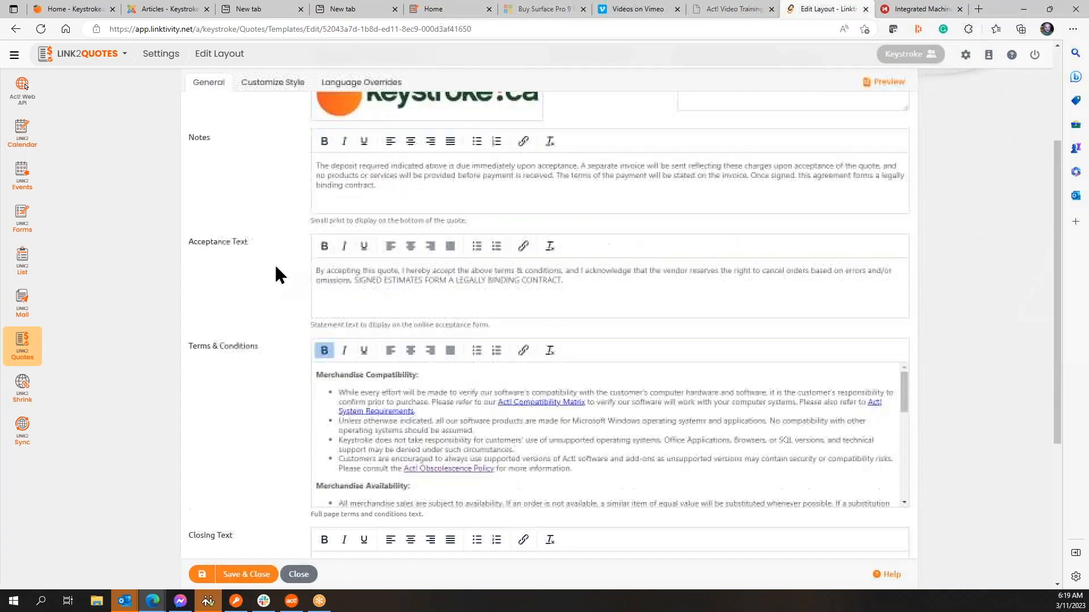
{"action": "left_click", "coordinate": [357, 176]}
{"action": "type", "text": "s"}
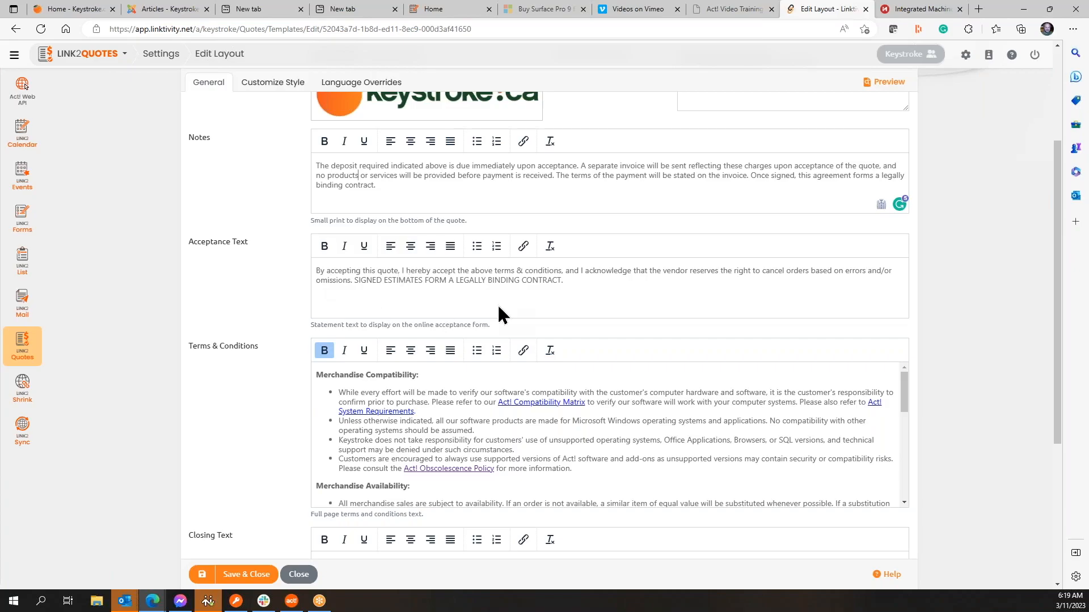
{"action": "scroll", "coordinate": [581, 306], "scroll_direction": "down", "scroll_amount": 3}
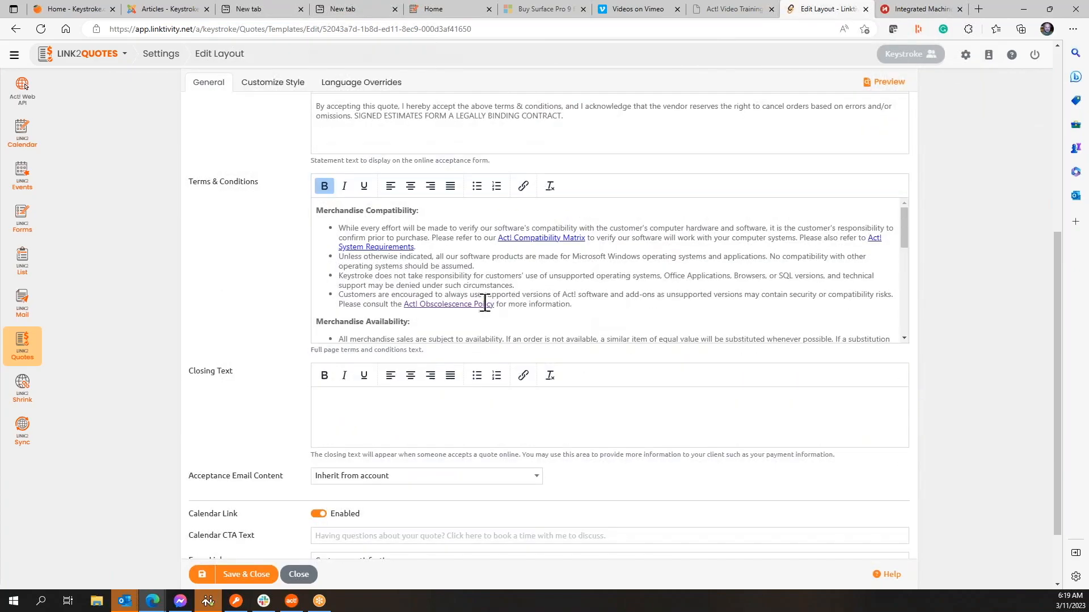
{"action": "scroll", "coordinate": [397, 286], "scroll_direction": "up", "scroll_amount": 3}
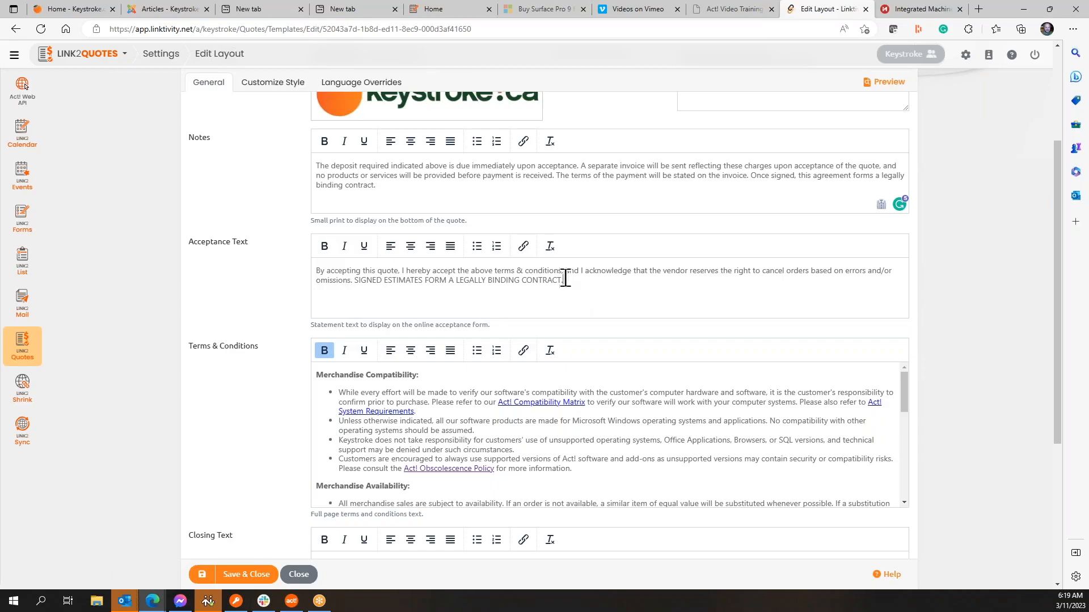
{"action": "scroll", "coordinate": [566, 278], "scroll_direction": "down", "scroll_amount": 2}
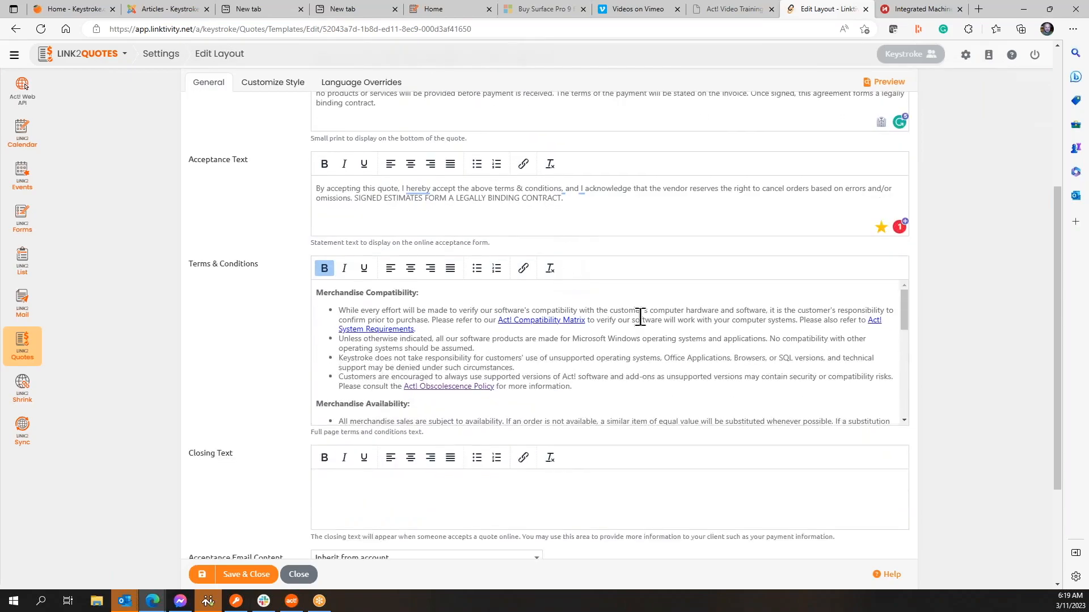
Read through the Terms & Conditions text of the layout, from merchandise compatibility to the refund policy.
{"action": "scroll", "coordinate": [638, 355], "scroll_direction": "down", "scroll_amount": 1}
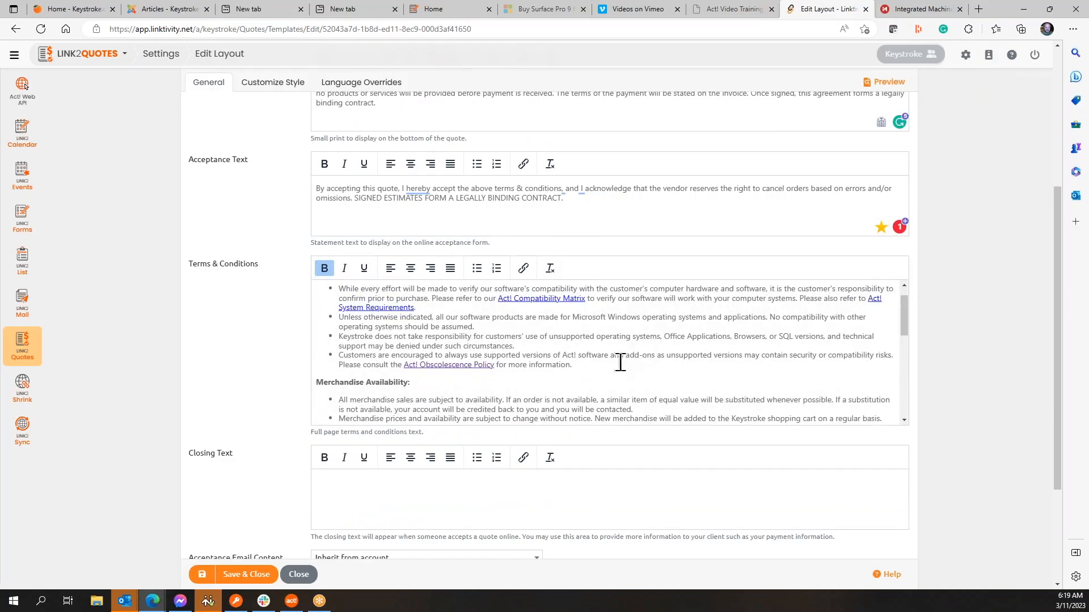
{"action": "scroll", "coordinate": [680, 347], "scroll_direction": "down", "scroll_amount": 3}
{"action": "scroll", "coordinate": [680, 347], "scroll_direction": "down", "scroll_amount": 10}
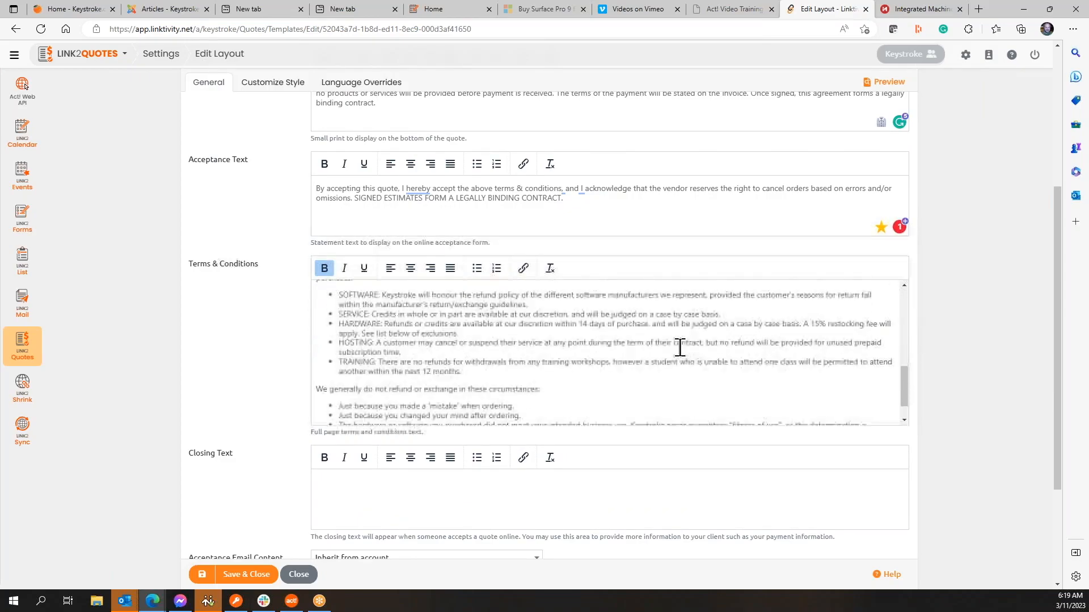
{"action": "scroll", "coordinate": [680, 347], "scroll_direction": "down", "scroll_amount": 1}
{"action": "scroll", "coordinate": [680, 347], "scroll_direction": "up", "scroll_amount": 11}
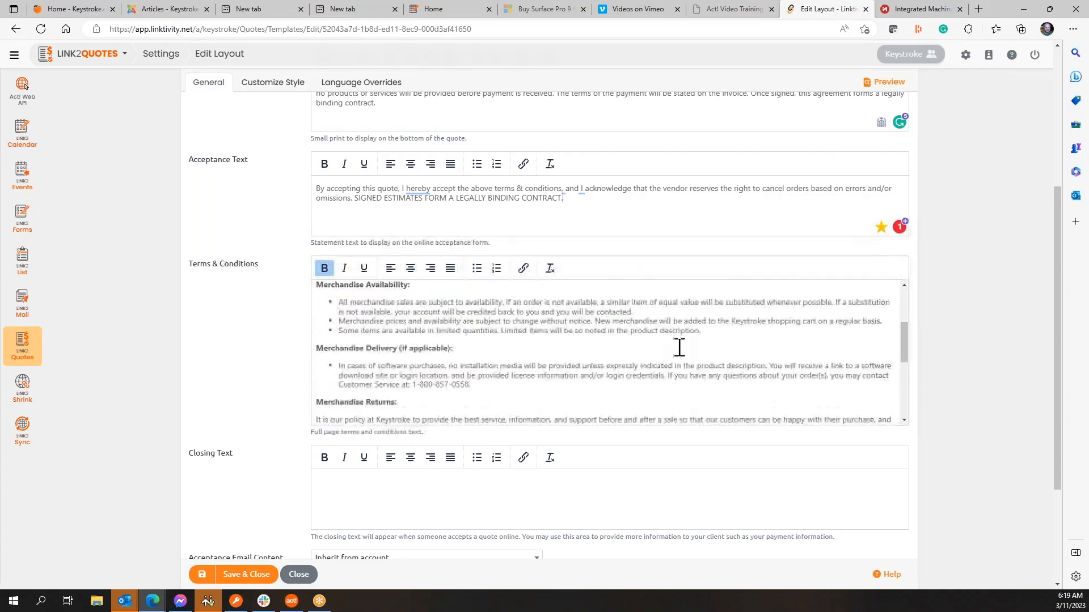
{"action": "scroll", "coordinate": [680, 347], "scroll_direction": "up", "scroll_amount": 5}
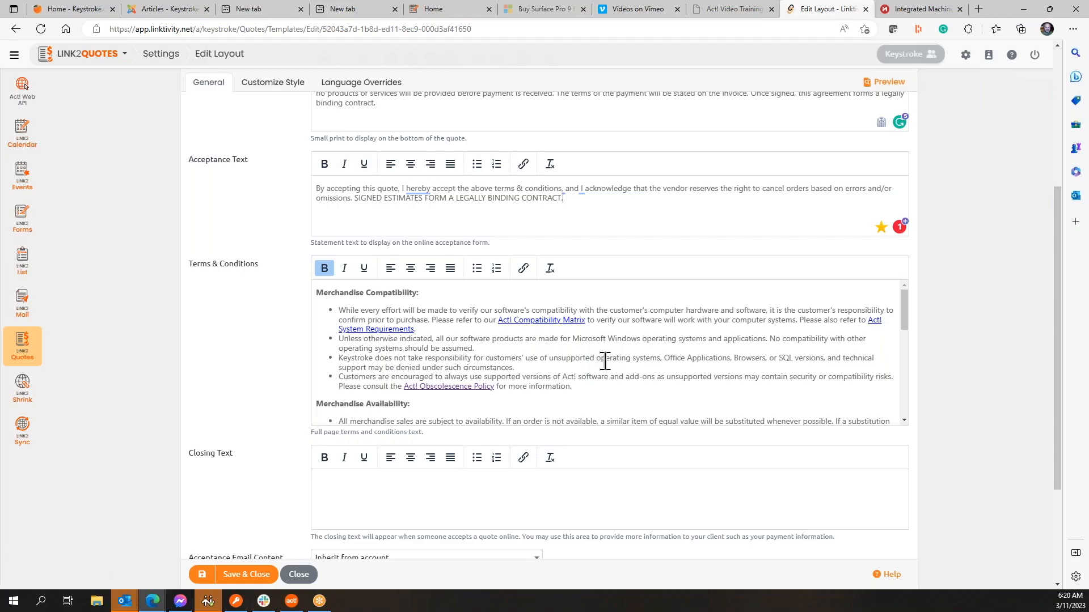
{"action": "left_click", "coordinate": [605, 361]}
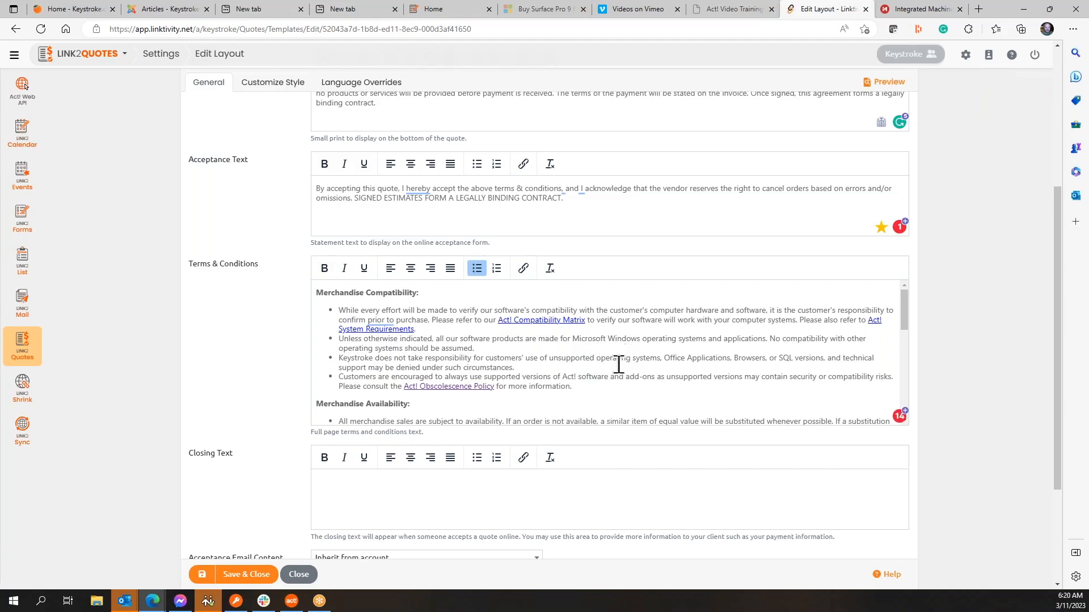
{"action": "scroll", "coordinate": [616, 363], "scroll_direction": "down", "scroll_amount": 1}
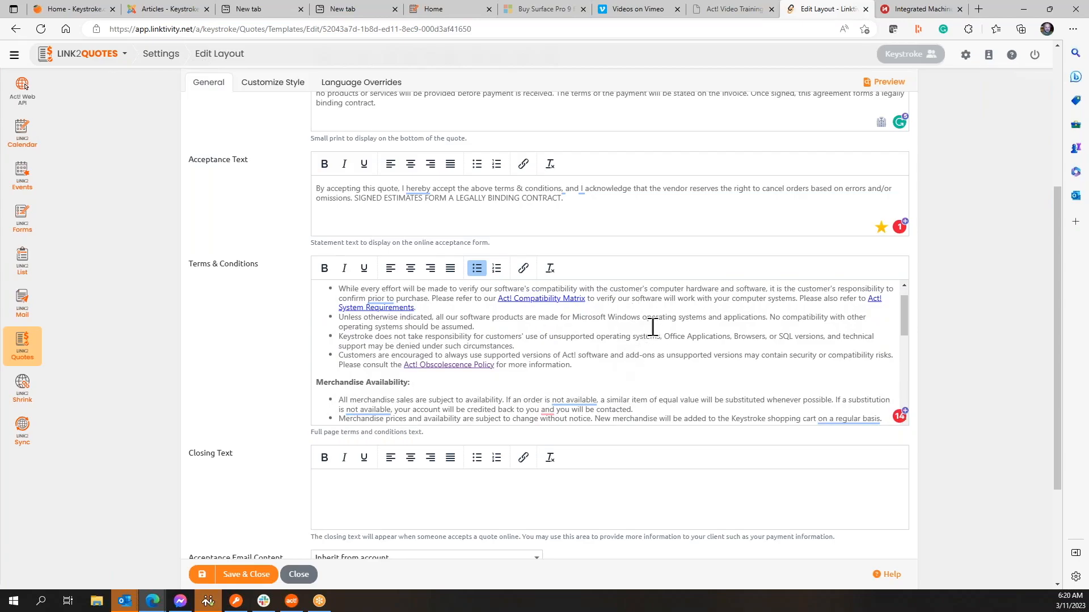
Review the layout's closing text, acceptance email content, calendar link and form link settings.
{"action": "scroll", "coordinate": [660, 335], "scroll_direction": "down", "scroll_amount": 2}
{"action": "scroll", "coordinate": [971, 405], "scroll_direction": "down", "scroll_amount": 3}
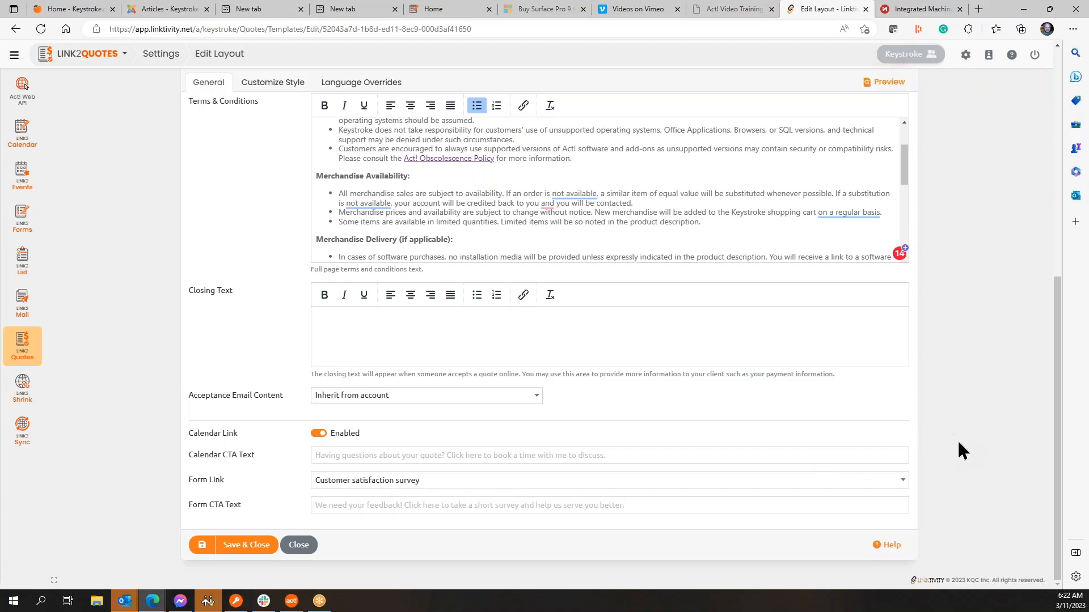
{"action": "scroll", "coordinate": [957, 440], "scroll_direction": "up", "scroll_amount": 7}
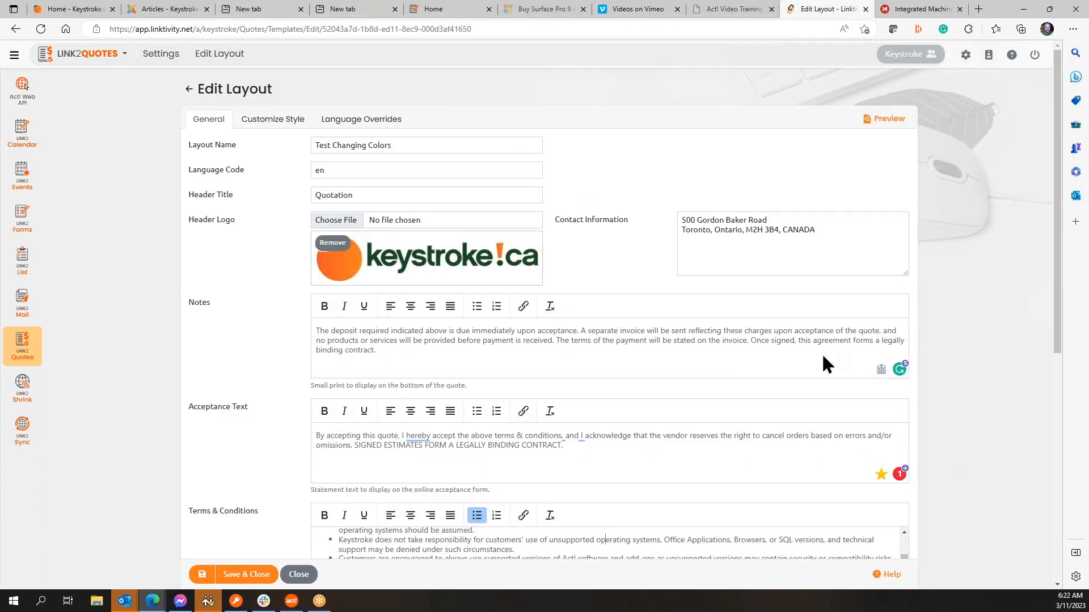
Preview the Test Changing Colors layout and look over the sample quote down to its notes and footer links.
{"action": "left_click", "coordinate": [886, 122]}
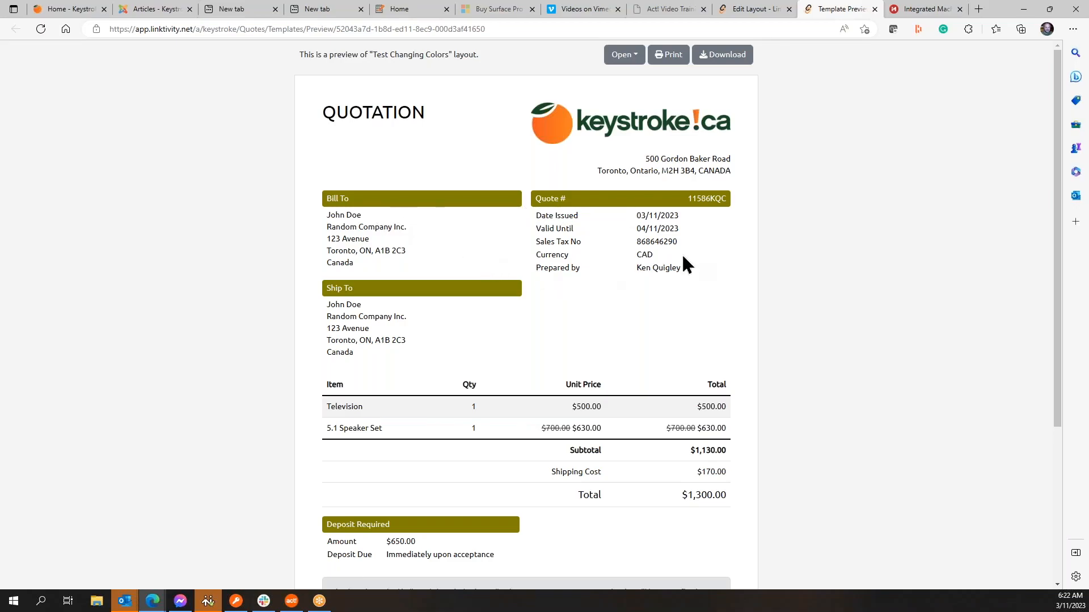
{"action": "scroll", "coordinate": [682, 253], "scroll_direction": "down", "scroll_amount": 1}
{"action": "scroll", "coordinate": [644, 241], "scroll_direction": "down", "scroll_amount": 2}
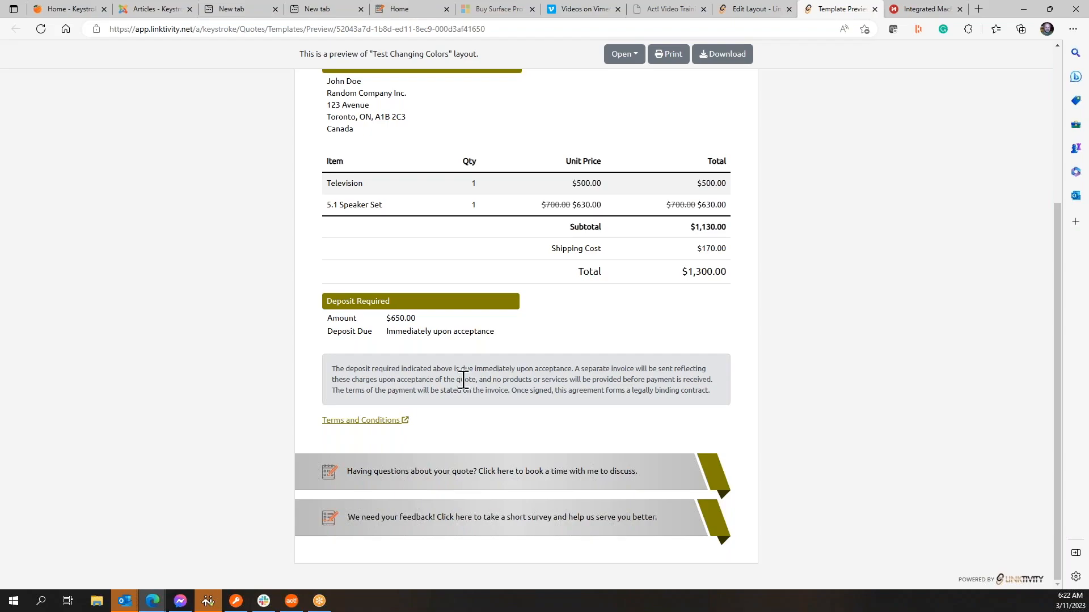
Open the Terms and Conditions from the quote preview, read through them and close them.
{"action": "left_click", "coordinate": [363, 423]}
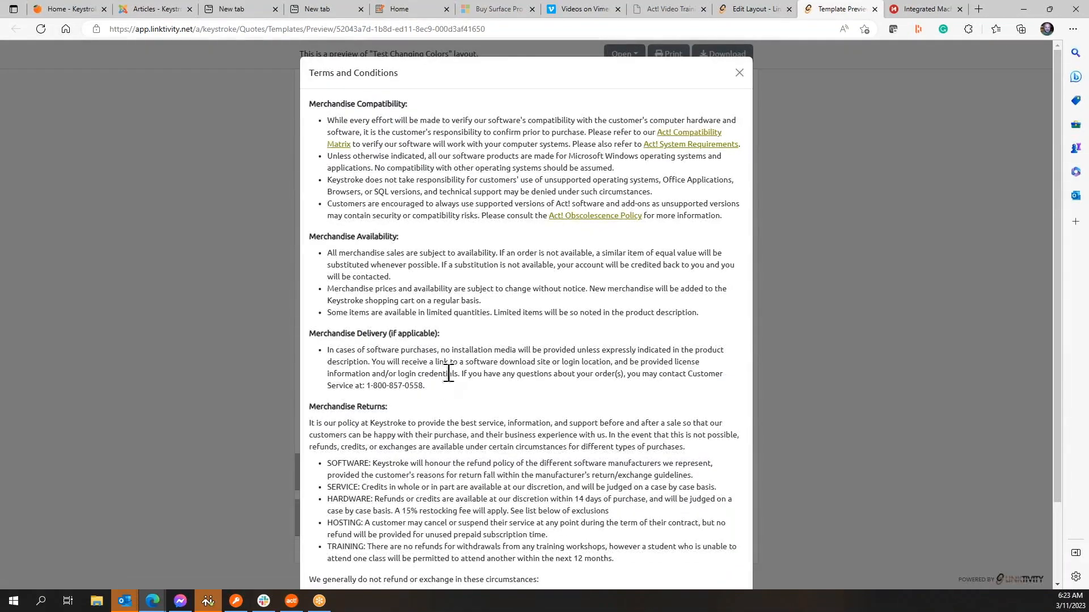
{"action": "scroll", "coordinate": [509, 387], "scroll_direction": "down", "scroll_amount": 2}
{"action": "scroll", "coordinate": [509, 387], "scroll_direction": "up", "scroll_amount": 2}
{"action": "scroll", "coordinate": [509, 387], "scroll_direction": "down", "scroll_amount": 2}
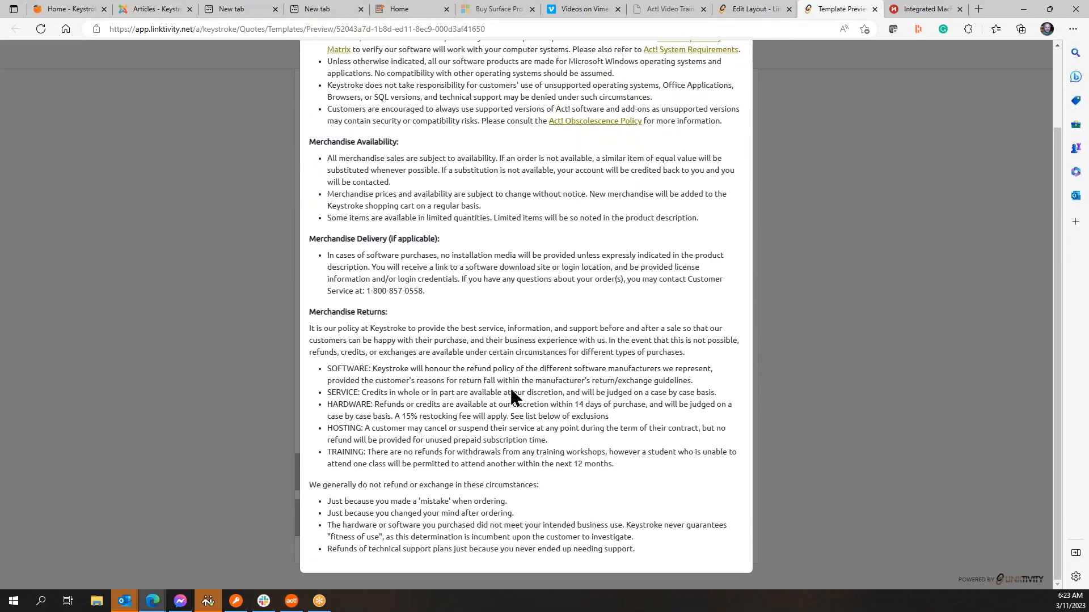
{"action": "scroll", "coordinate": [509, 386], "scroll_direction": "up", "scroll_amount": 3}
{"action": "left_click", "coordinate": [738, 72]}
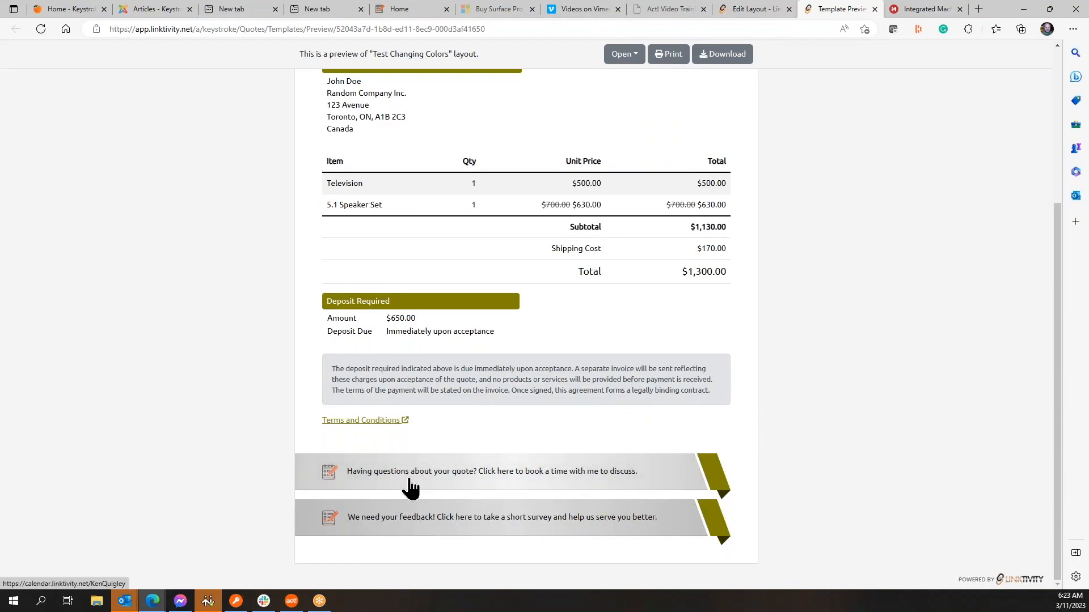
Check the meeting booking page linked from the quote preview, close both pages and return to the layout editor.
{"action": "left_click", "coordinate": [517, 476]}
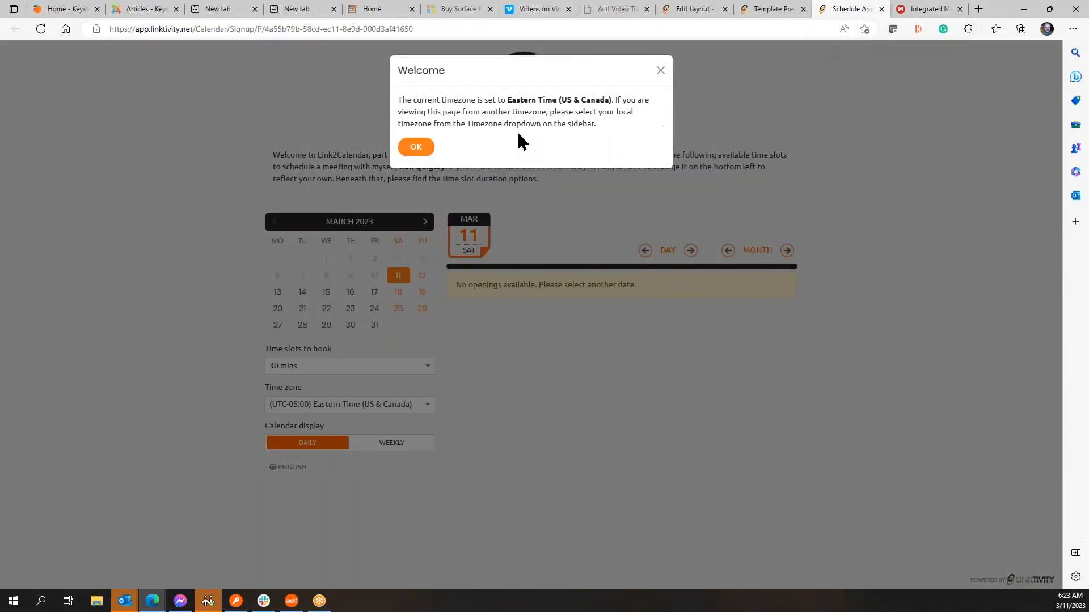
{"action": "left_click", "coordinate": [419, 149]}
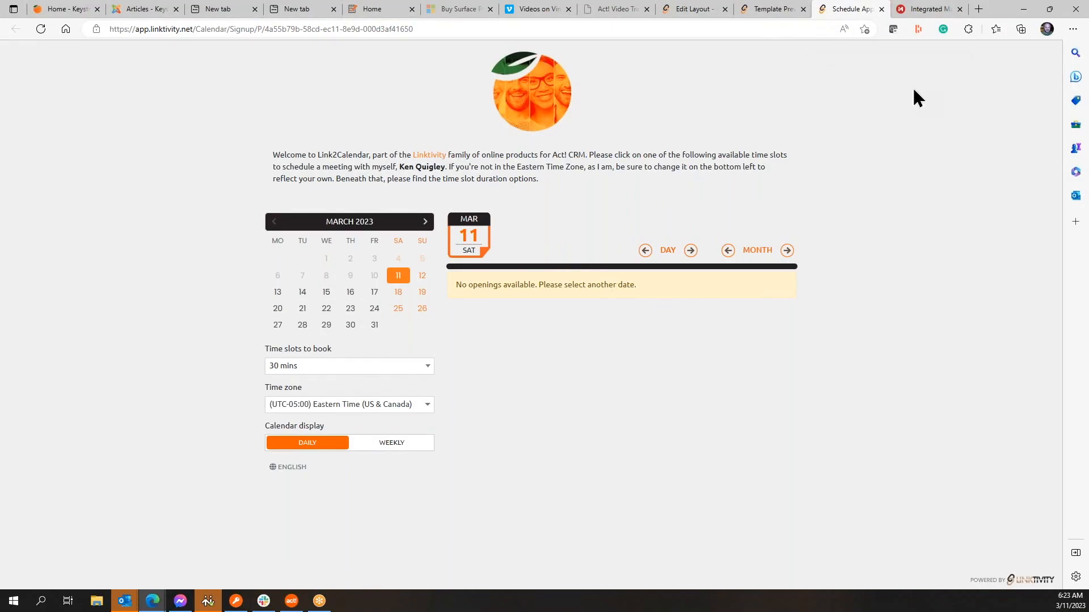
{"action": "left_click", "coordinate": [882, 10]}
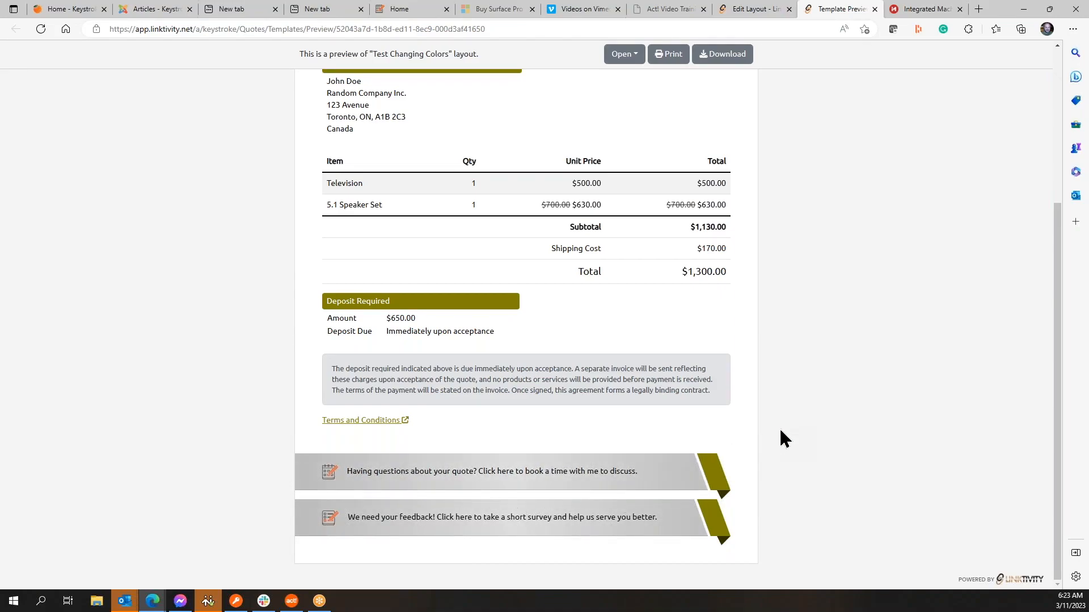
{"action": "left_click", "coordinate": [875, 9]}
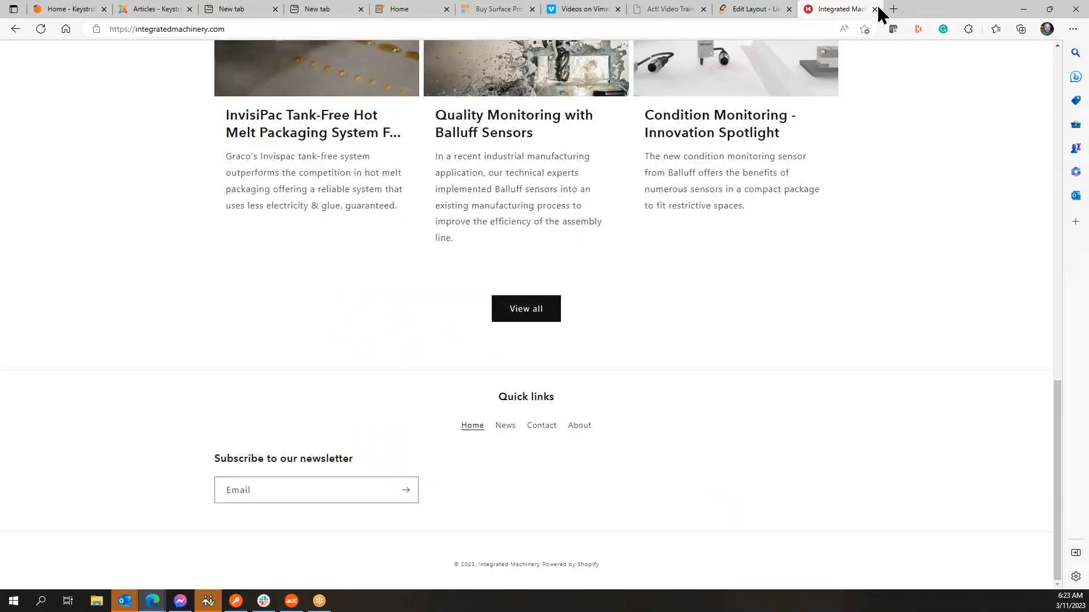
{"action": "left_click", "coordinate": [757, 9]}
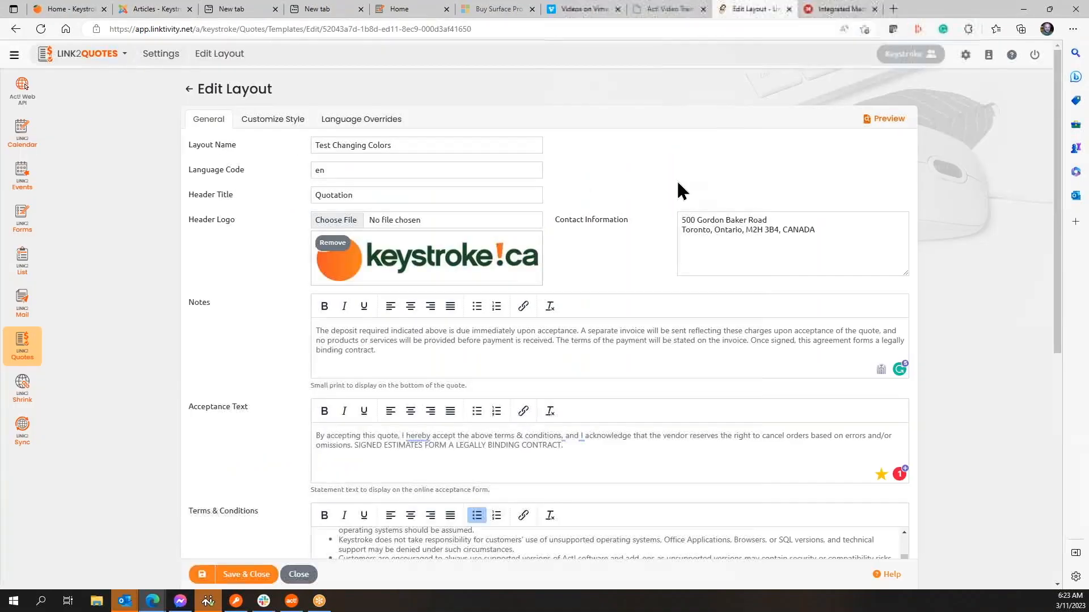
Apply the Green style preset to the Test Changing Colors layout.
{"action": "left_click", "coordinate": [264, 121]}
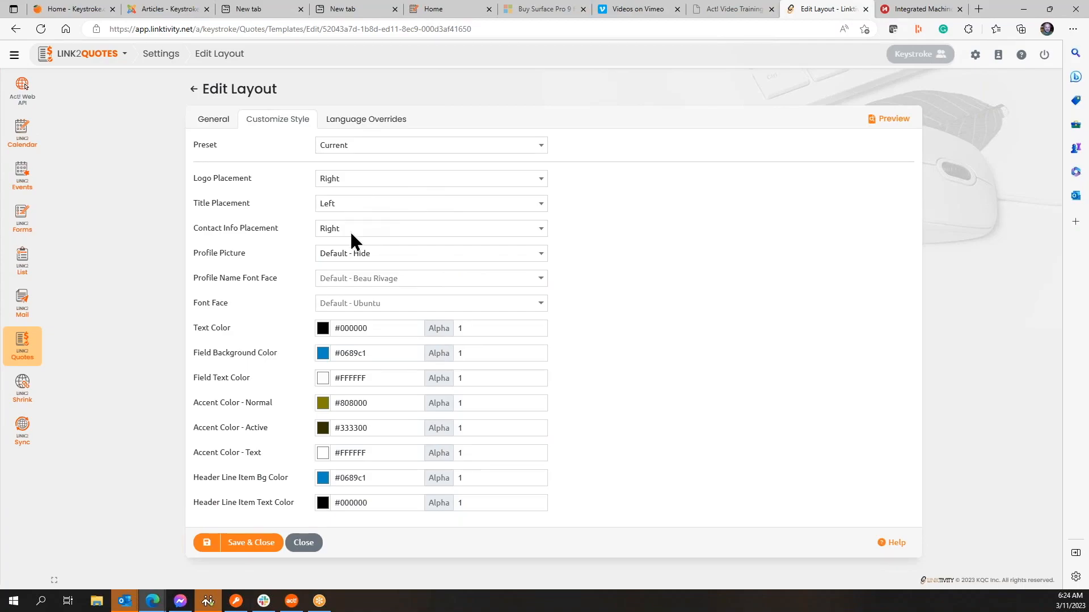
{"action": "left_click", "coordinate": [541, 146]}
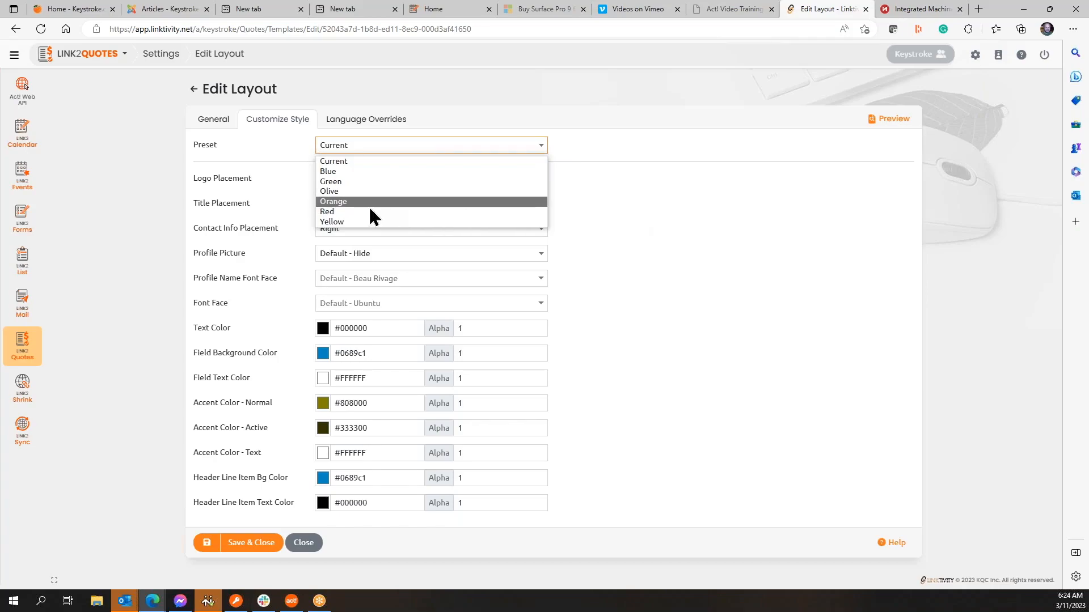
{"action": "left_click", "coordinate": [353, 182]}
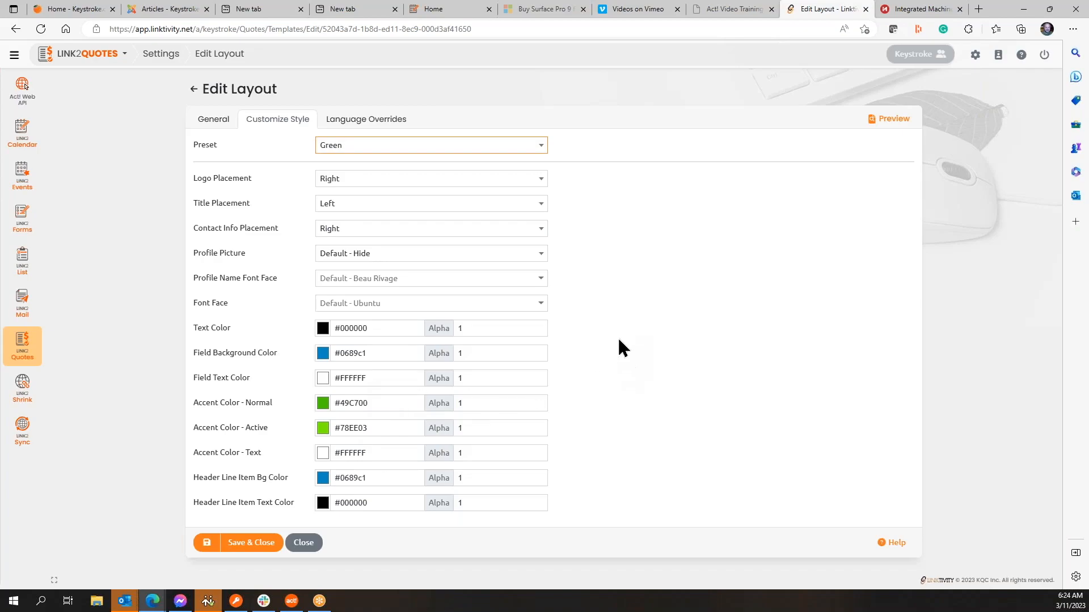
Review the layout's language overrides for the acceptance form, deposit, item table, payment history and quote fields.
{"action": "left_click", "coordinate": [352, 124]}
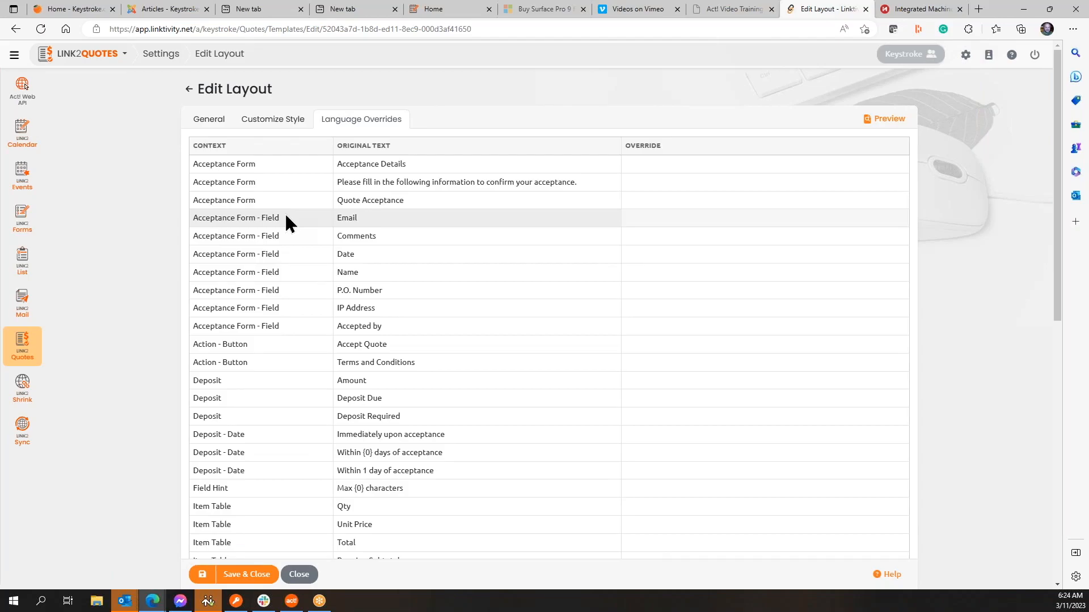
{"action": "scroll", "coordinate": [285, 217], "scroll_direction": "down", "scroll_amount": 3}
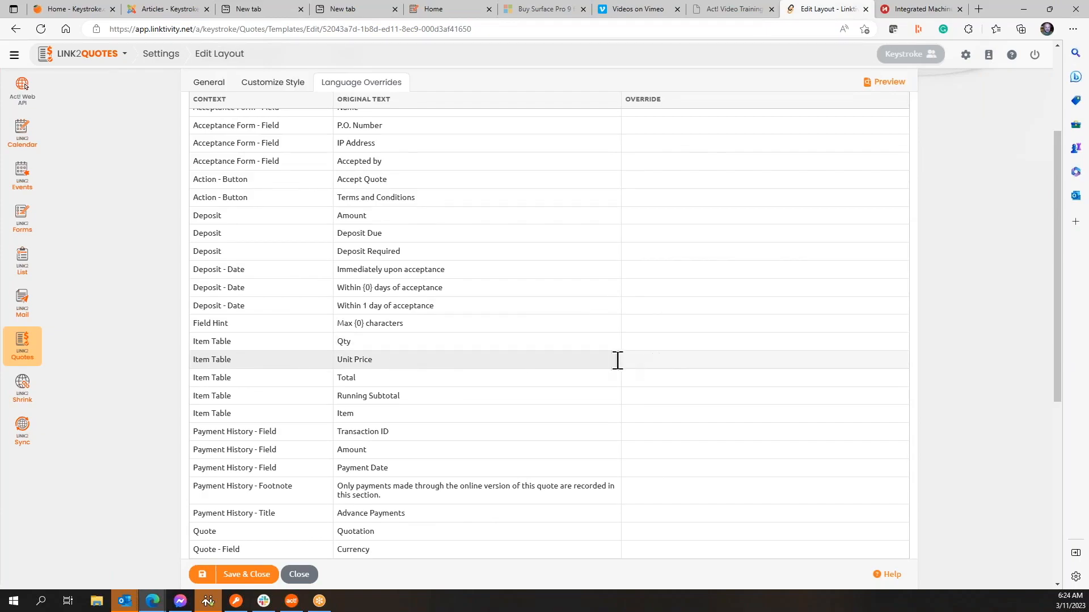
{"action": "scroll", "coordinate": [390, 390], "scroll_direction": "down", "scroll_amount": 6}
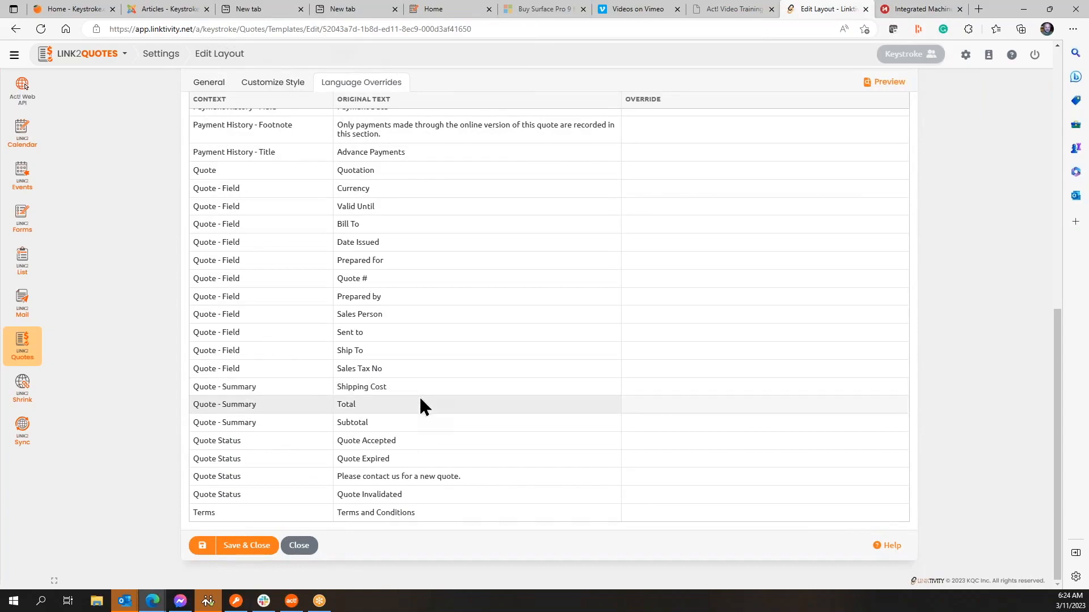
{"action": "scroll", "coordinate": [390, 416], "scroll_direction": "up", "scroll_amount": 4}
{"action": "scroll", "coordinate": [390, 417], "scroll_direction": "up", "scroll_amount": 5}
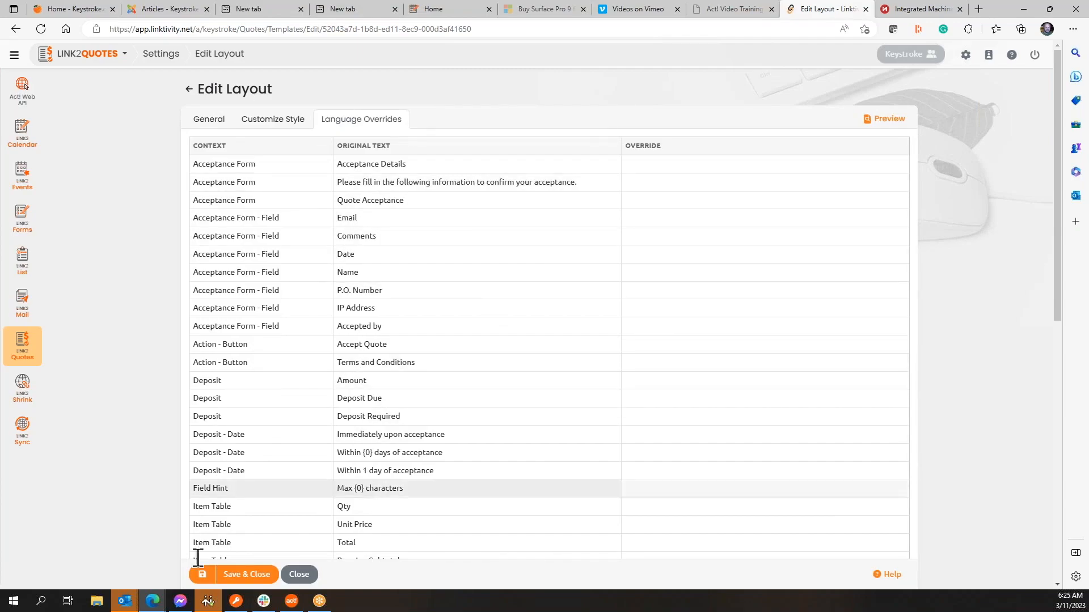
Save the layout, check its new colors in the preview and return to its style settings.
{"action": "left_click", "coordinate": [201, 575]}
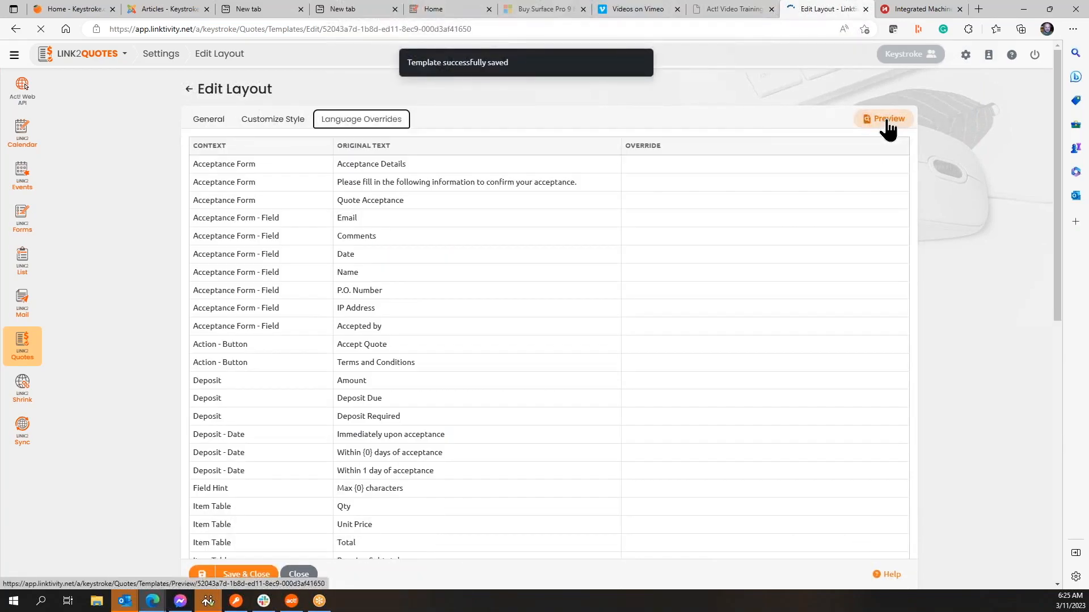
{"action": "left_click", "coordinate": [889, 120]}
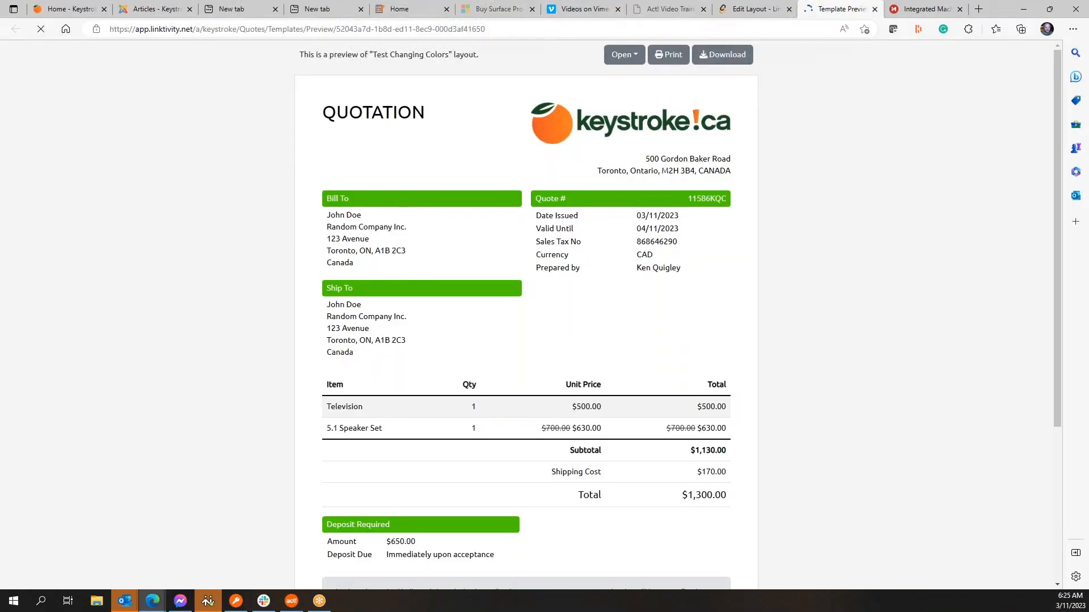
{"action": "left_click", "coordinate": [875, 10]}
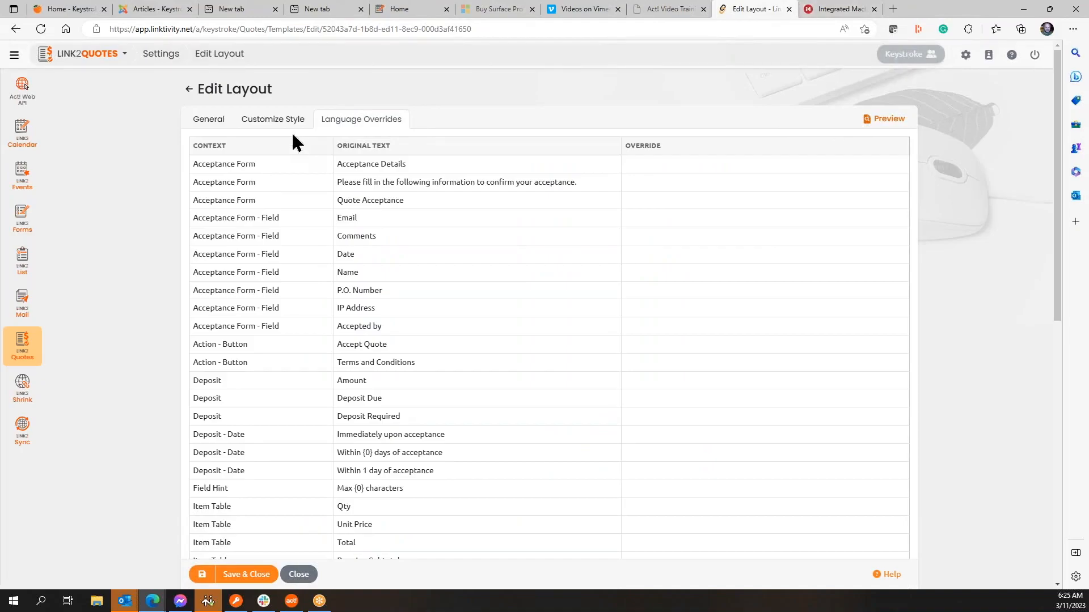
{"action": "left_click", "coordinate": [278, 121]}
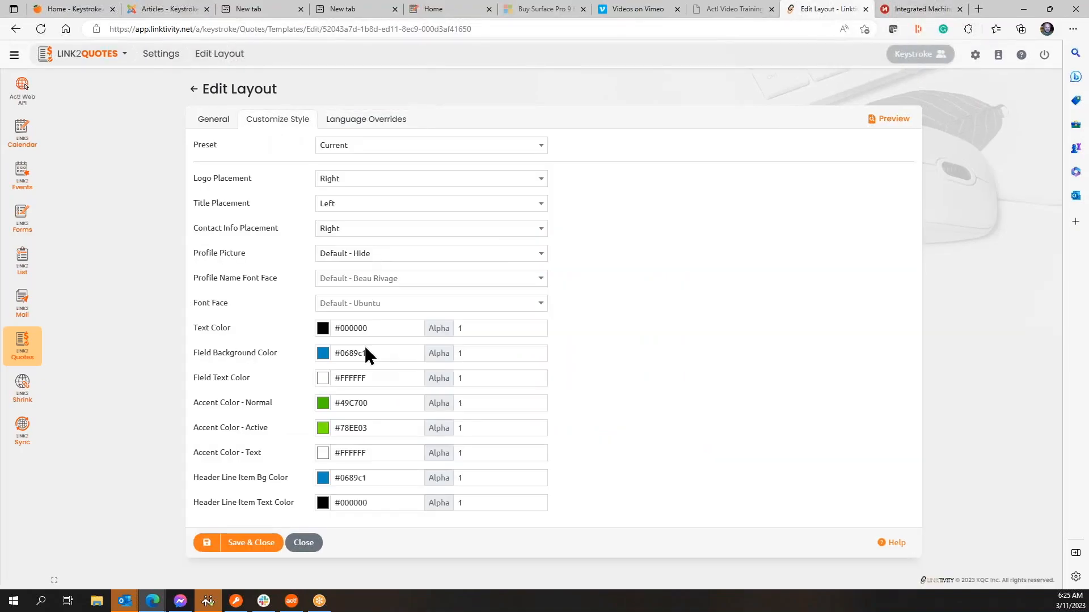
Set the layout's active accent color to #FE5000.
{"action": "left_click", "coordinate": [381, 406]}
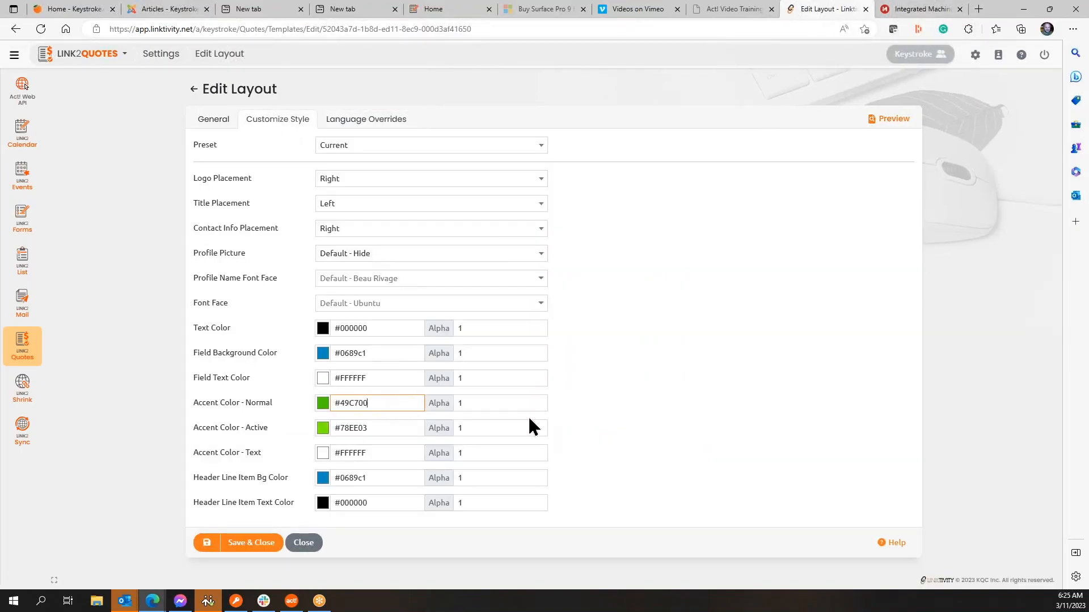
{"action": "left_click", "coordinate": [394, 430]}
{"action": "key", "text": "BackSpace"}
{"action": "key", "text": "BackSpace"}
{"action": "key", "text": "BackSpace"}
{"action": "key", "text": "BackSpace"}
{"action": "key", "text": "BackSpace"}
{"action": "key", "text": "BackSpace"}
{"action": "type", "text": "FE5000"}
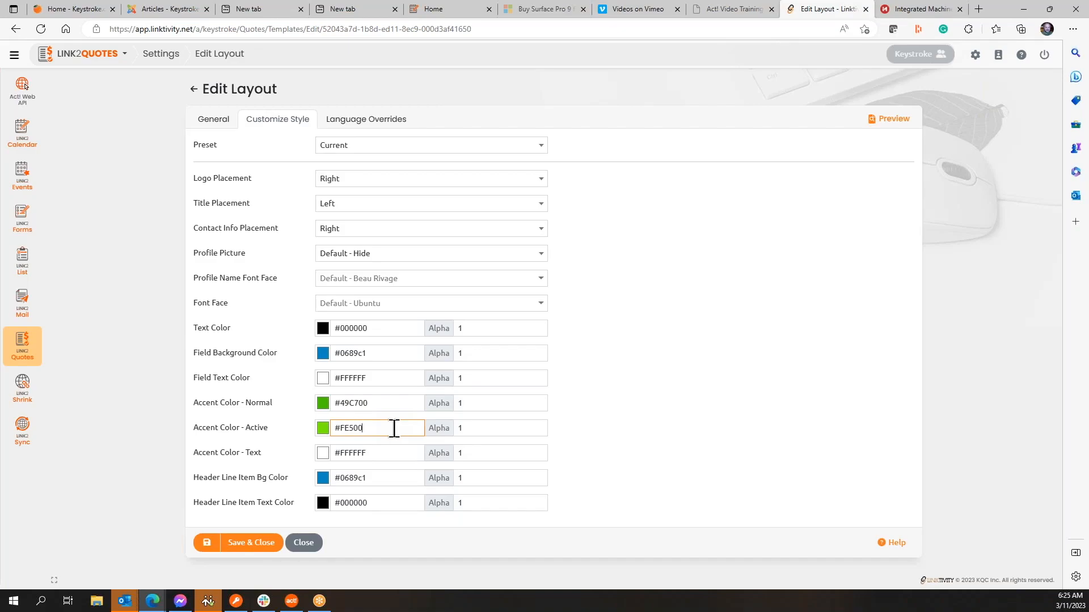
Set the layout's normal accent color to #F18624.
{"action": "left_click", "coordinate": [400, 407]}
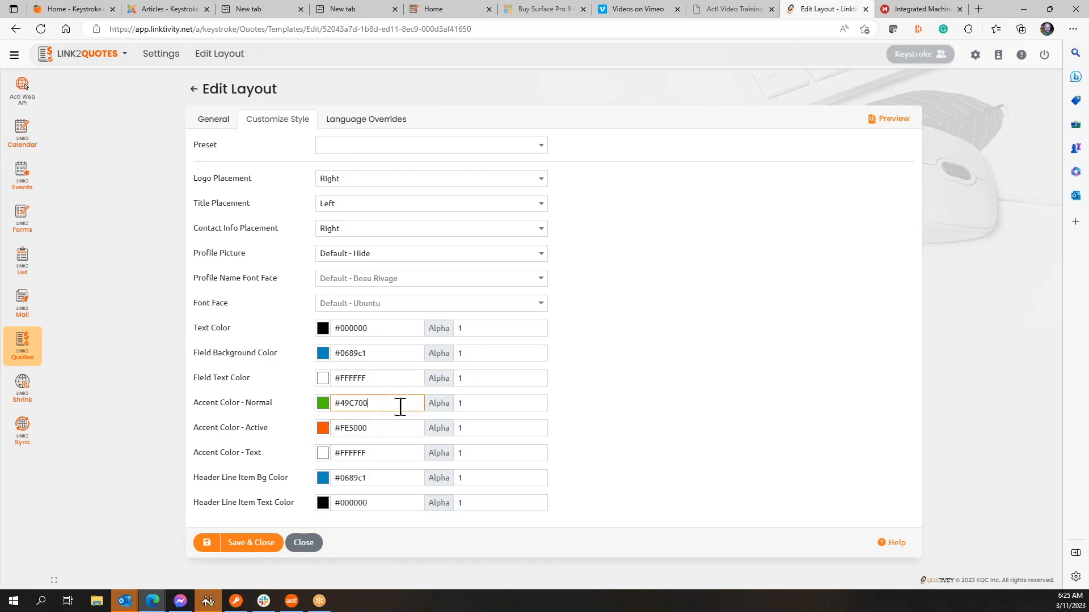
{"action": "key", "text": "BackSpace"}
{"action": "key", "text": "BackSpace"}
{"action": "key", "text": "BackSpace"}
{"action": "key", "text": "BackSpace"}
{"action": "key", "text": "BackSpace"}
{"action": "key", "text": "BackSpace"}
{"action": "type", "text": "F18624"}
{"action": "key", "text": "Tab"}
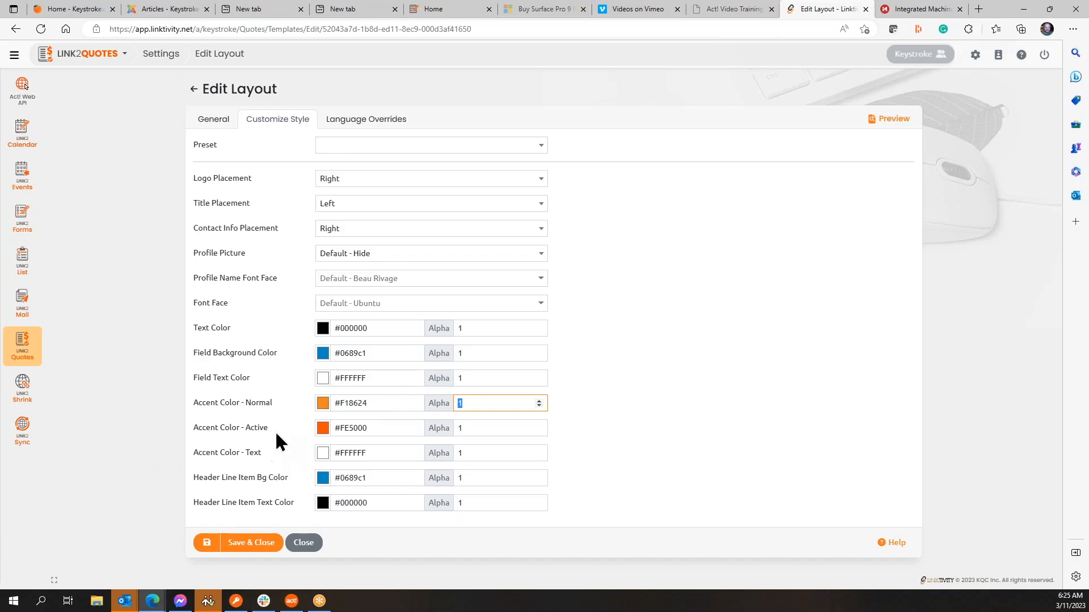
Save the layout, check its orange accents in the quote preview, and close the layout editor.
{"action": "left_click", "coordinate": [208, 545]}
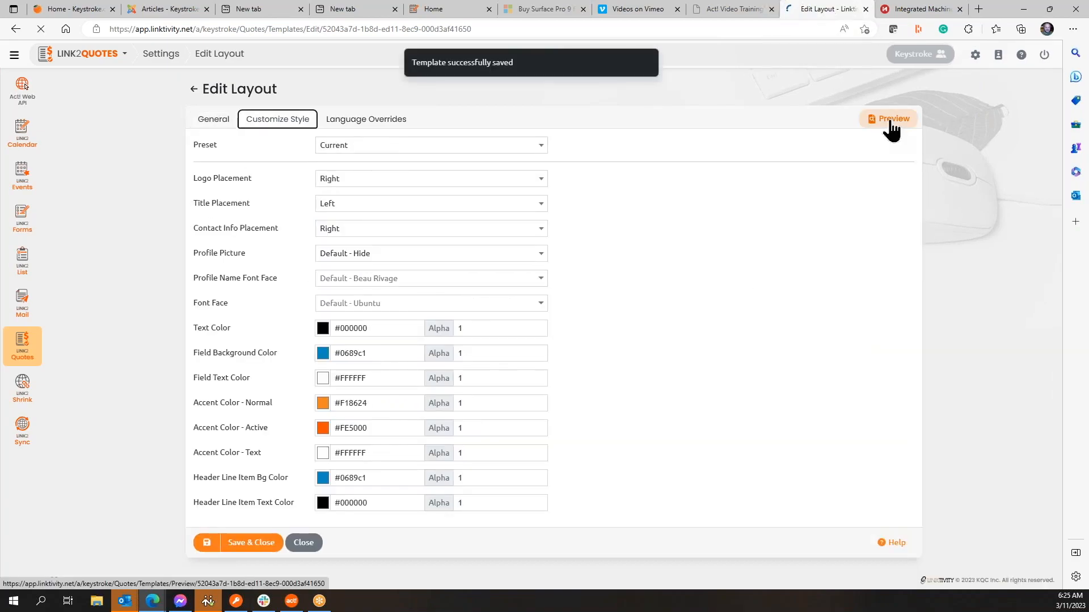
{"action": "left_click", "coordinate": [891, 122]}
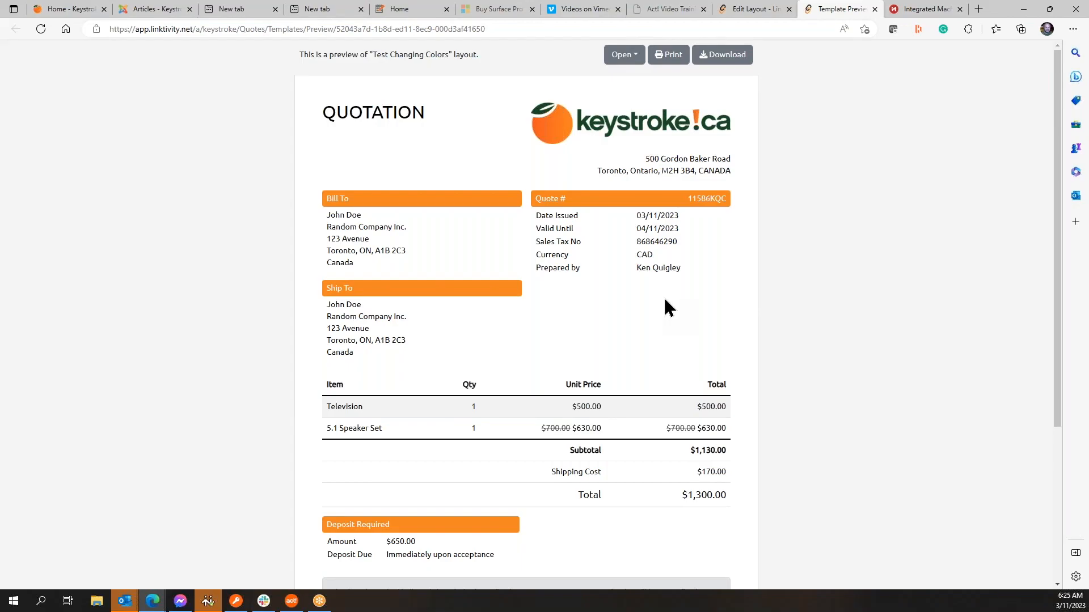
{"action": "left_click", "coordinate": [874, 9]}
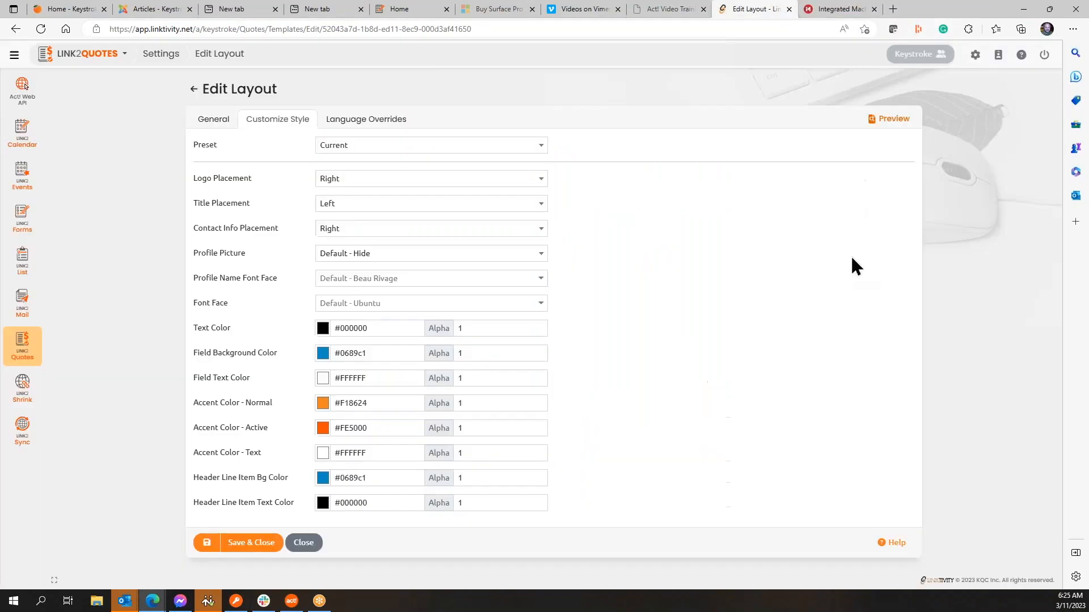
{"action": "left_click", "coordinate": [250, 550]}
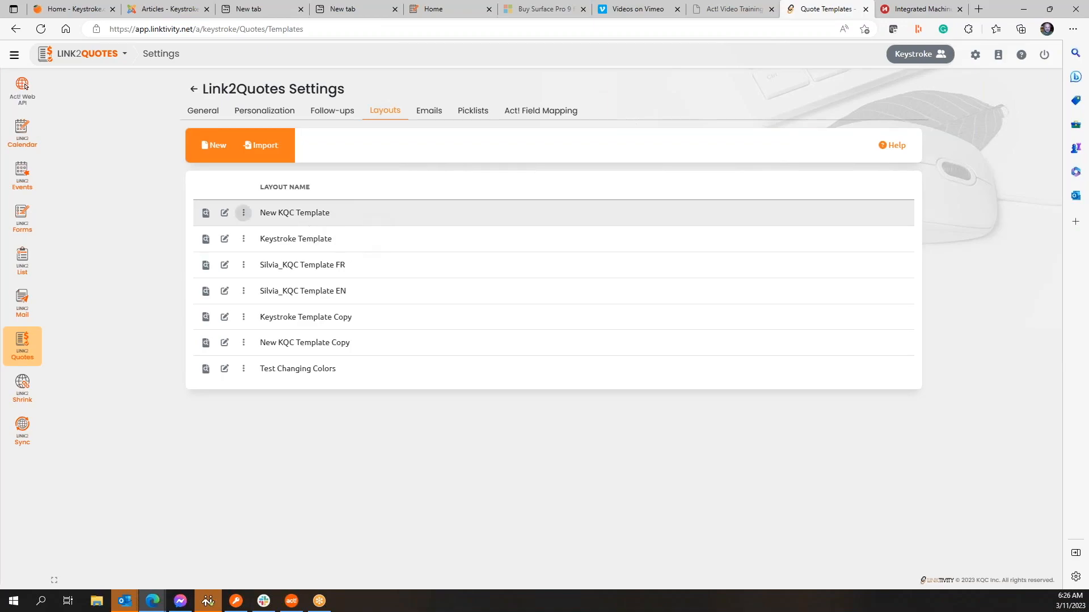
Check the actions available for the New KQC Template layout and look through the list of quote email contents.
{"action": "left_click", "coordinate": [244, 214]}
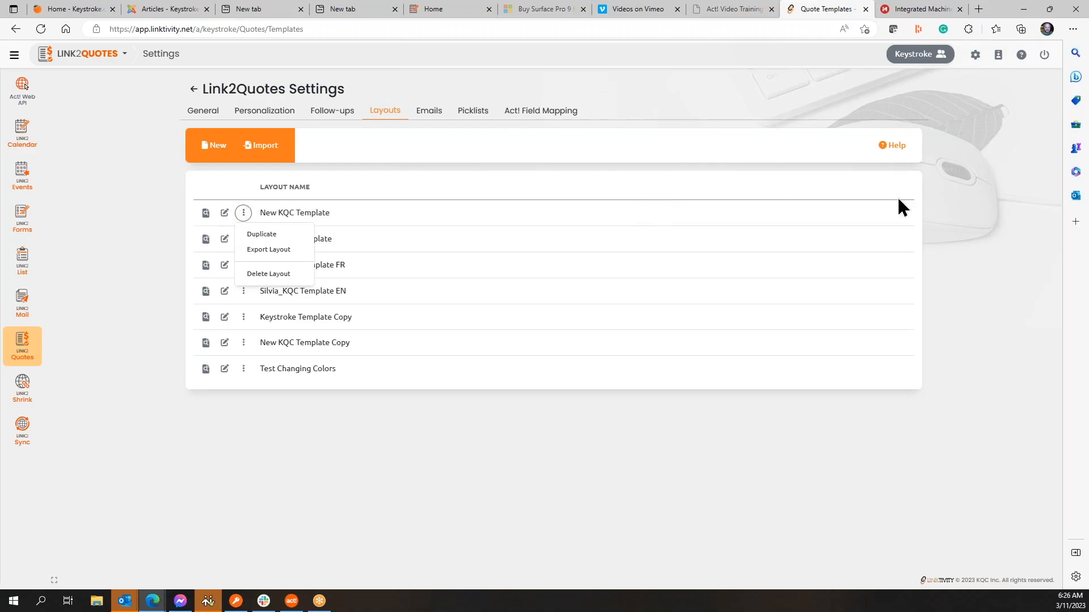
{"action": "left_click", "coordinate": [987, 216]}
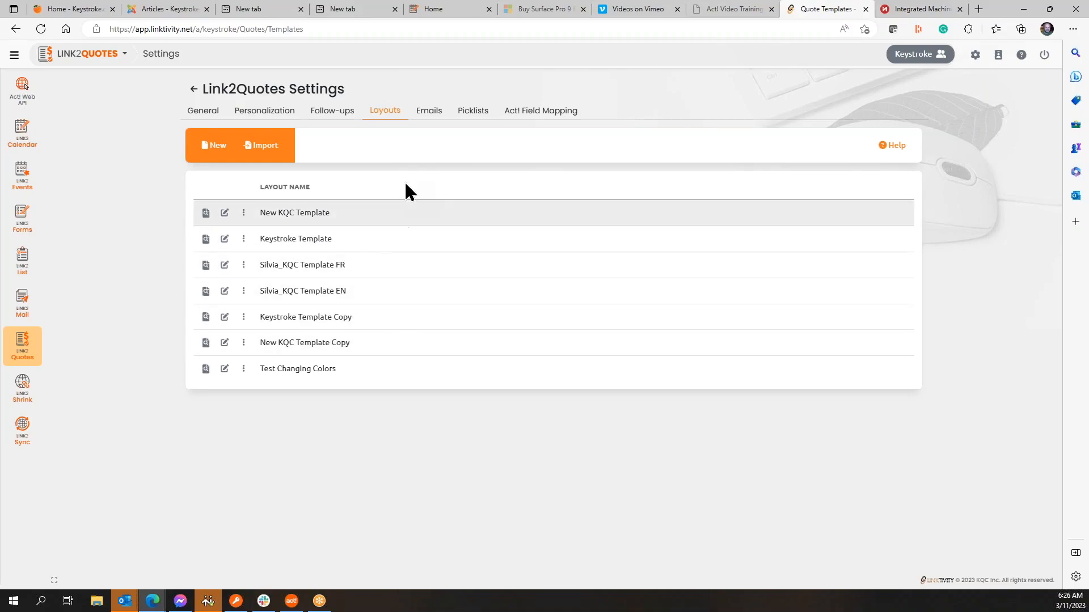
{"action": "left_click", "coordinate": [431, 113]}
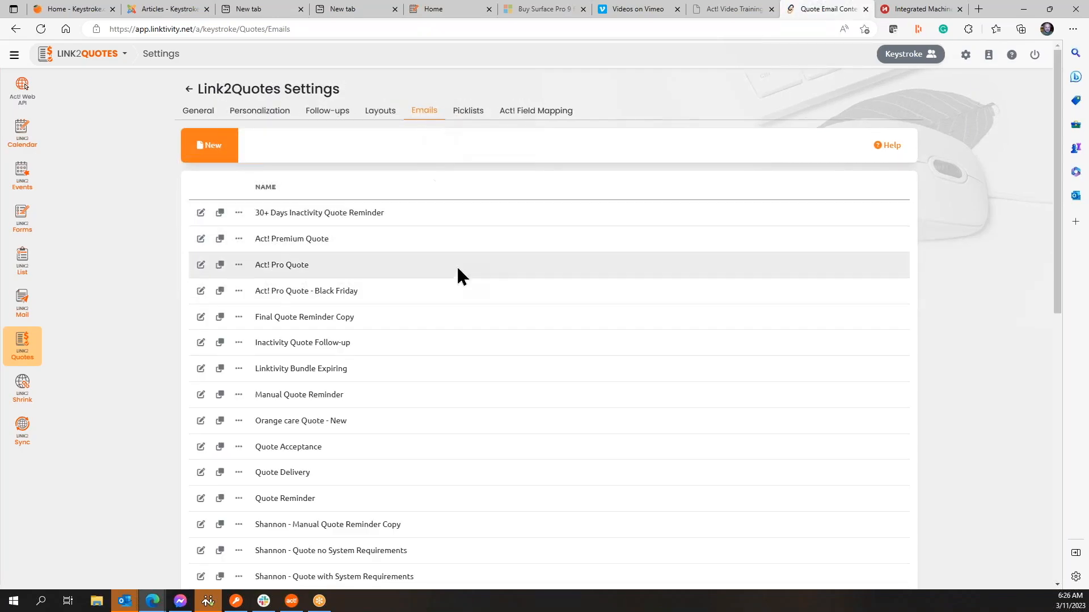
{"action": "scroll", "coordinate": [449, 238], "scroll_direction": "down", "scroll_amount": 10}
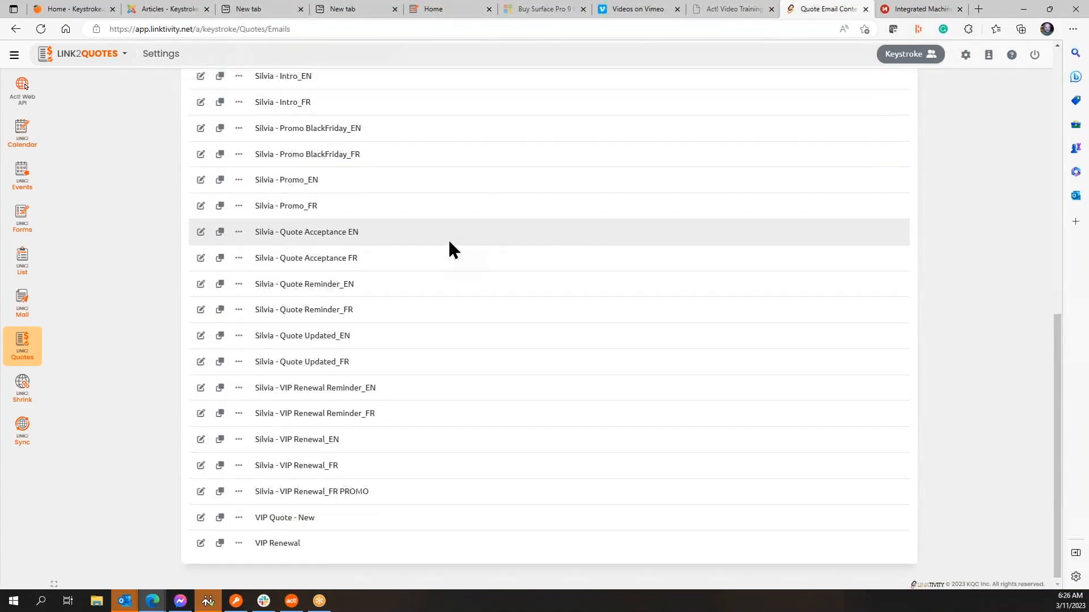
{"action": "scroll", "coordinate": [449, 242], "scroll_direction": "up", "scroll_amount": 10}
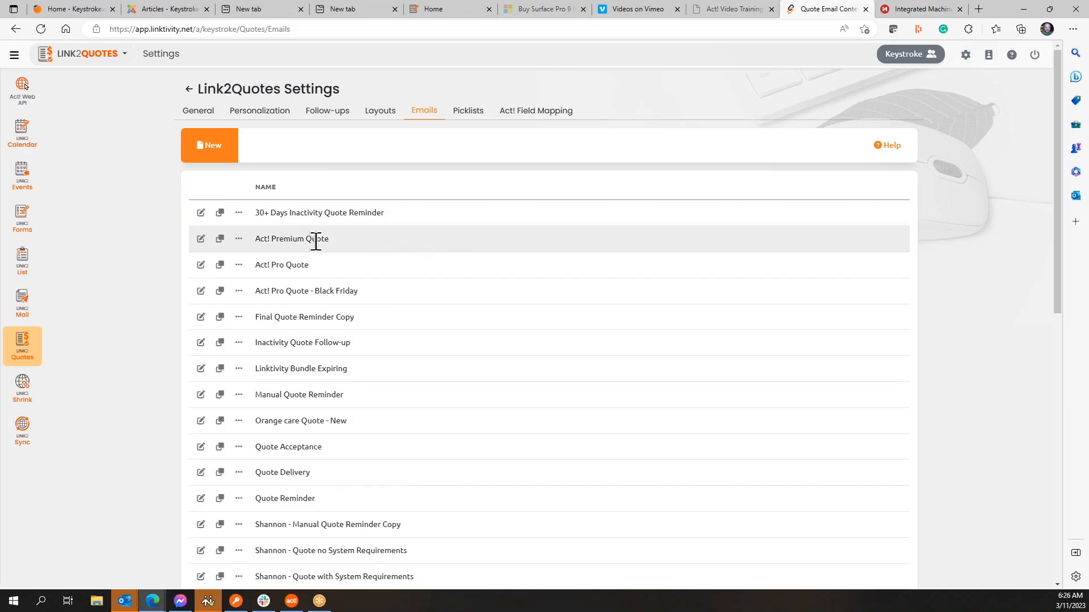
Replace the [BILLINGNAME] tag in the Act! Premium Quote email's greeting with [BILLINGSALUTATION].
{"action": "left_click", "coordinate": [239, 239]}
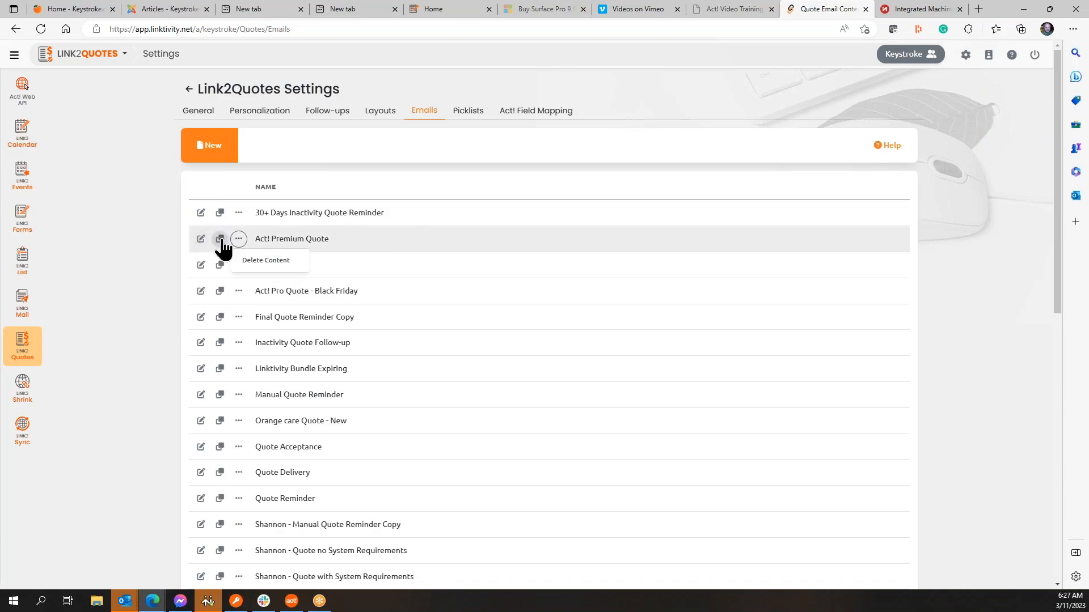
{"action": "left_click", "coordinate": [201, 239]}
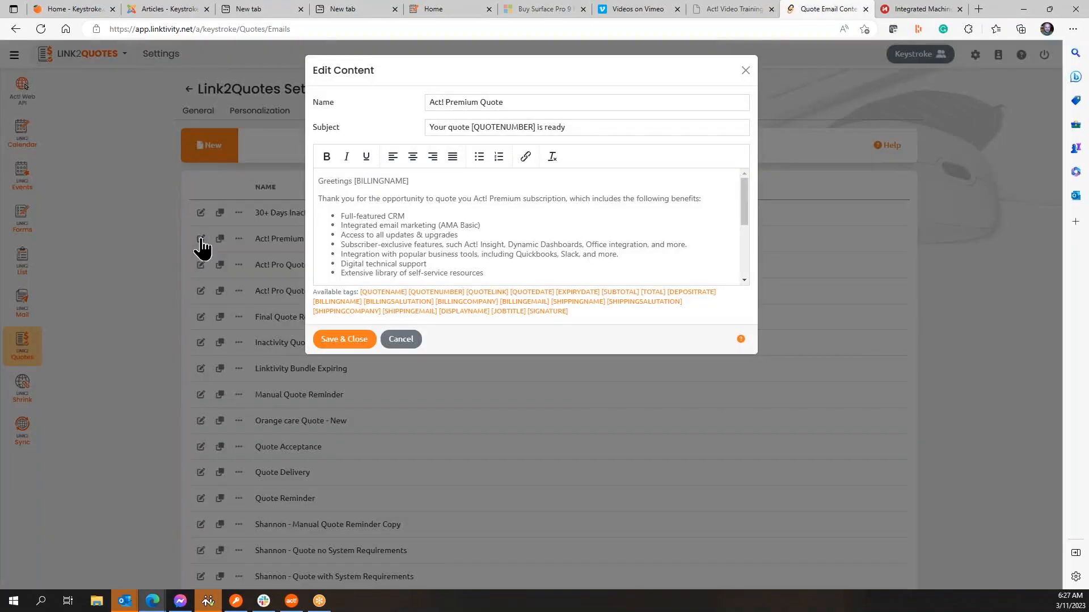
{"action": "left_click", "coordinate": [444, 211]}
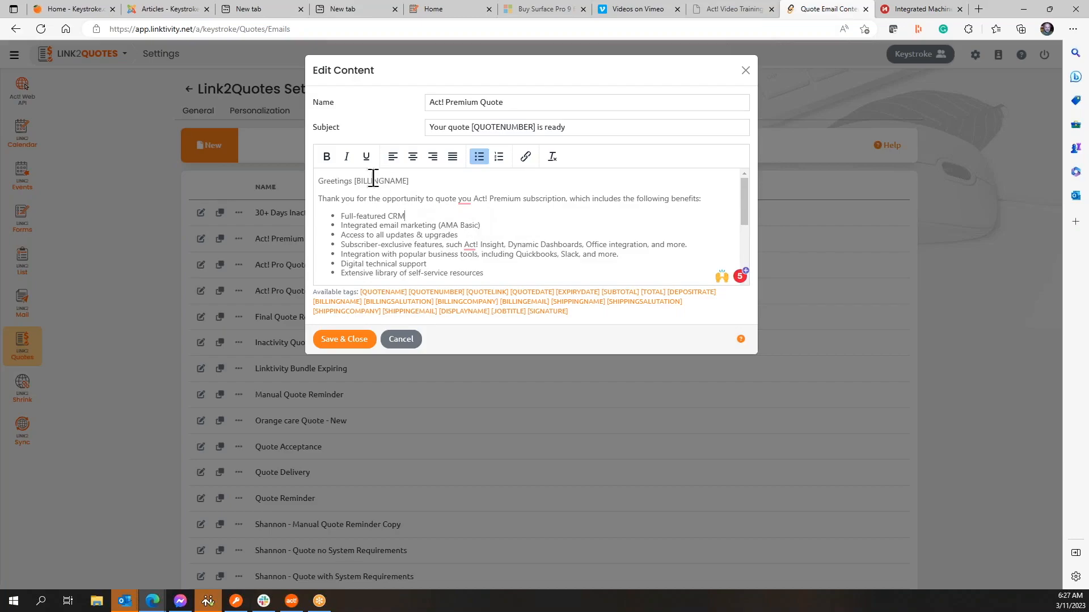
{"action": "left_click", "coordinate": [413, 182]}
{"action": "key", "text": "BackSpace"}
{"action": "key", "text": "BackSpace"}
{"action": "key", "text": "BackSpace"}
{"action": "key", "text": "BackSpace"}
{"action": "key", "text": "BackSpace"}
{"action": "key", "text": "BackSpace"}
{"action": "key", "text": "BackSpace"}
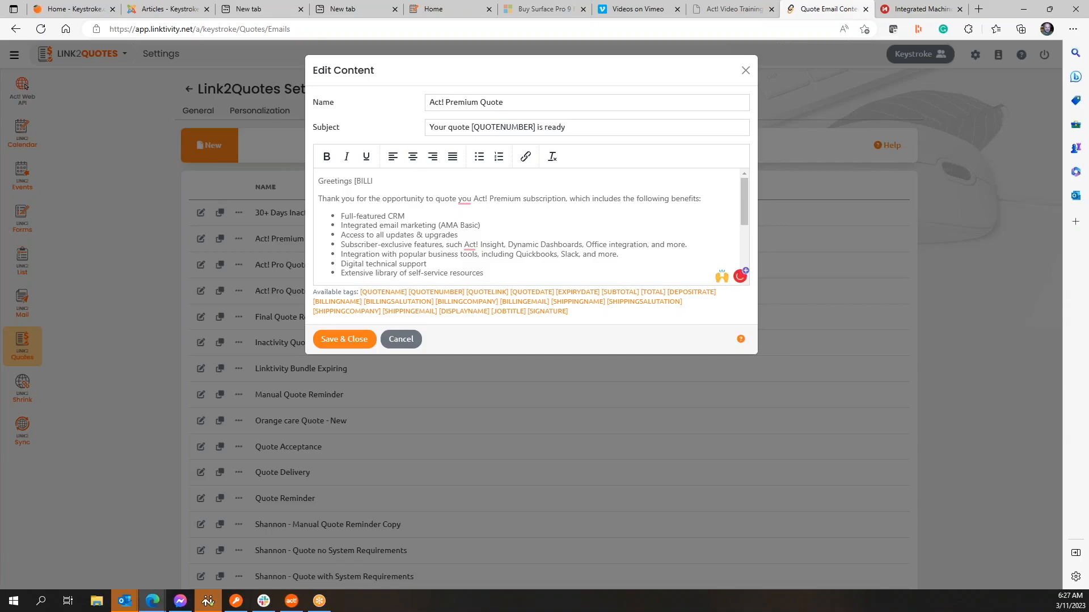
{"action": "key", "text": "BackSpace"}
{"action": "key", "text": "BackSpace"}
{"action": "left_click", "coordinate": [401, 304]}
Review the rest of the Act! Premium Quote email down to its signature tag and discard the changes.
{"action": "scroll", "coordinate": [434, 227], "scroll_direction": "down", "scroll_amount": 1}
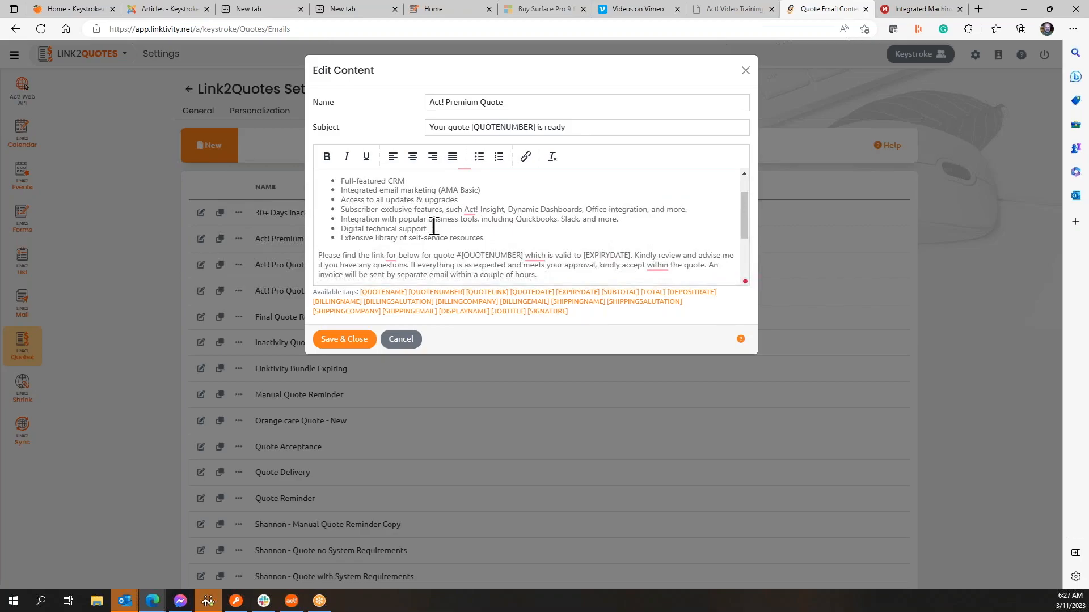
{"action": "scroll", "coordinate": [434, 227], "scroll_direction": "down", "scroll_amount": 3}
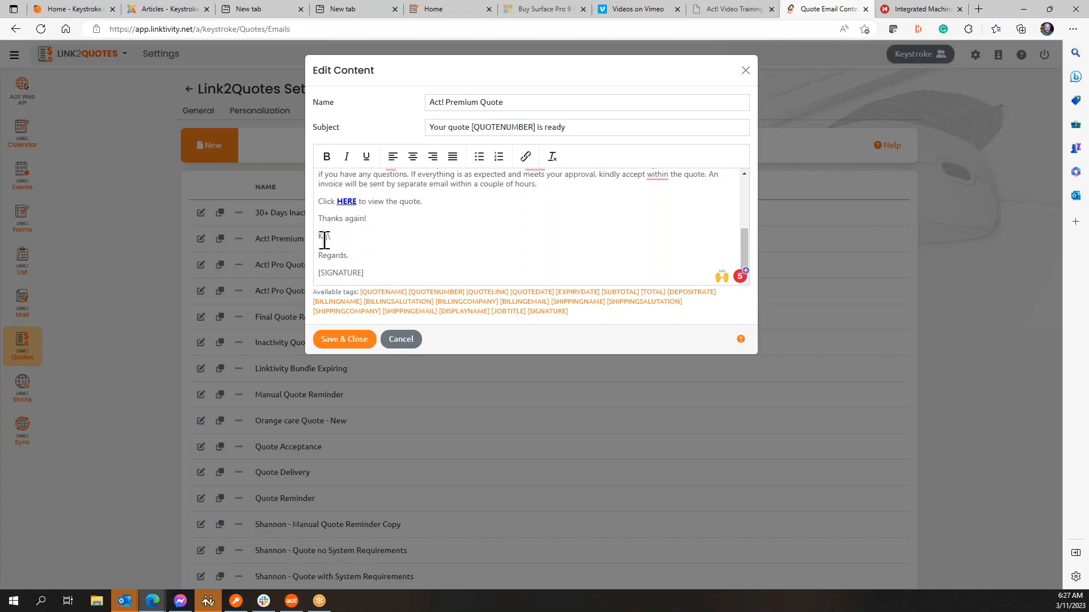
{"action": "scroll", "coordinate": [480, 239], "scroll_direction": "up", "scroll_amount": 1}
{"action": "scroll", "coordinate": [479, 238], "scroll_direction": "up", "scroll_amount": 5}
{"action": "scroll", "coordinate": [479, 239], "scroll_direction": "up", "scroll_amount": 1}
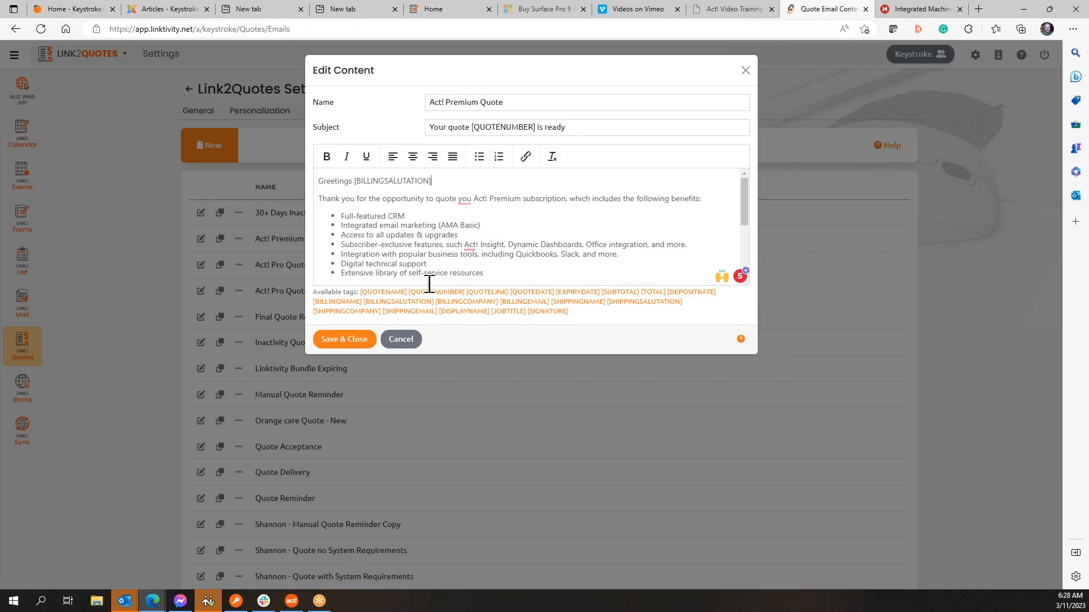
{"action": "left_click", "coordinate": [402, 341]}
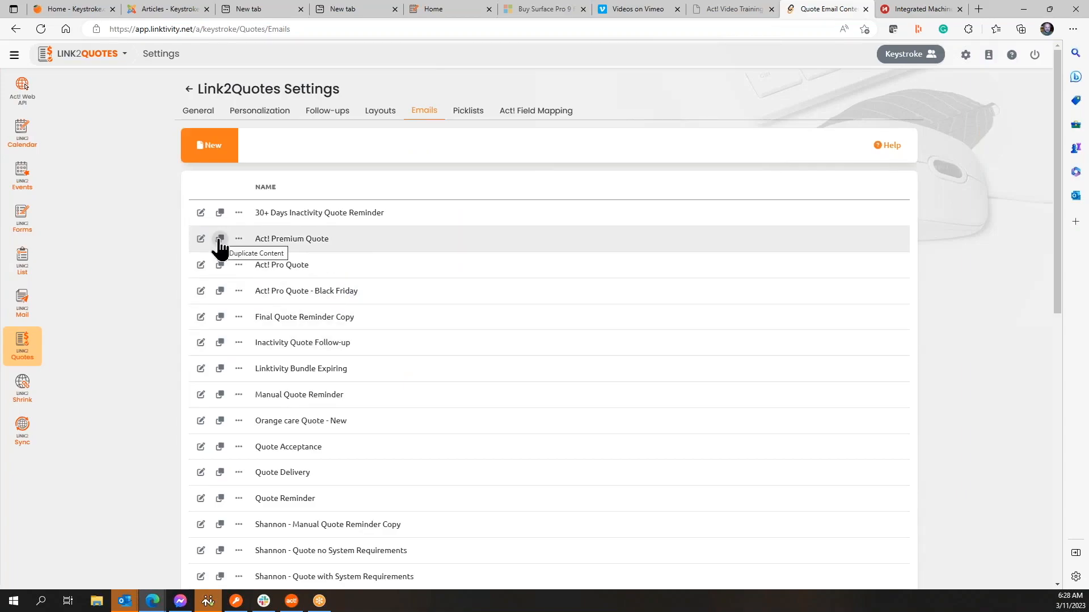
Review the external image and video picklists, try adding an empty video row, and close the settings without saving.
{"action": "left_click", "coordinate": [474, 113]}
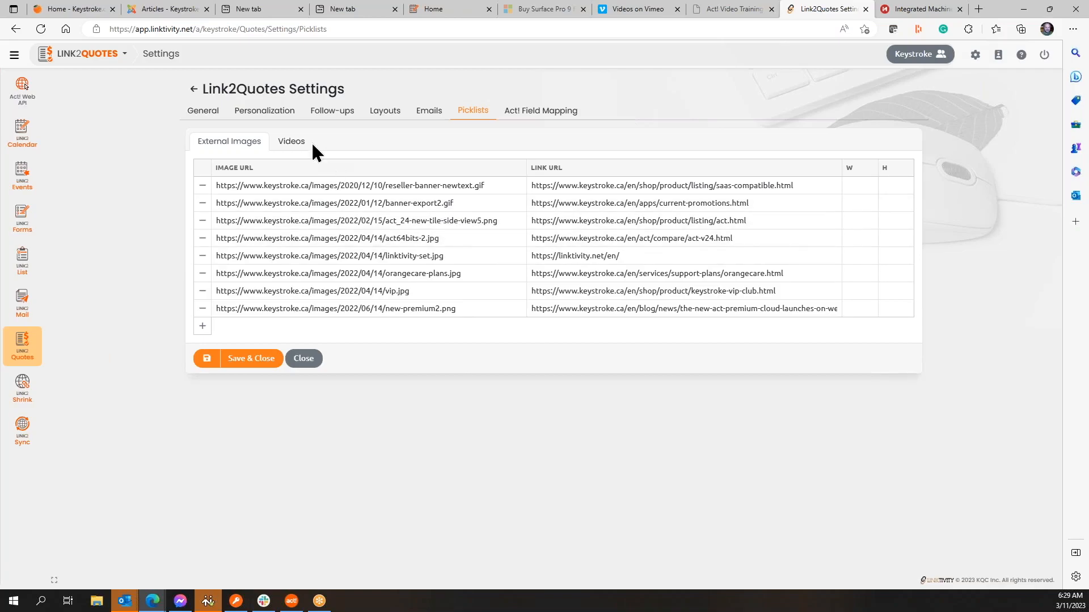
{"action": "left_click", "coordinate": [294, 144]}
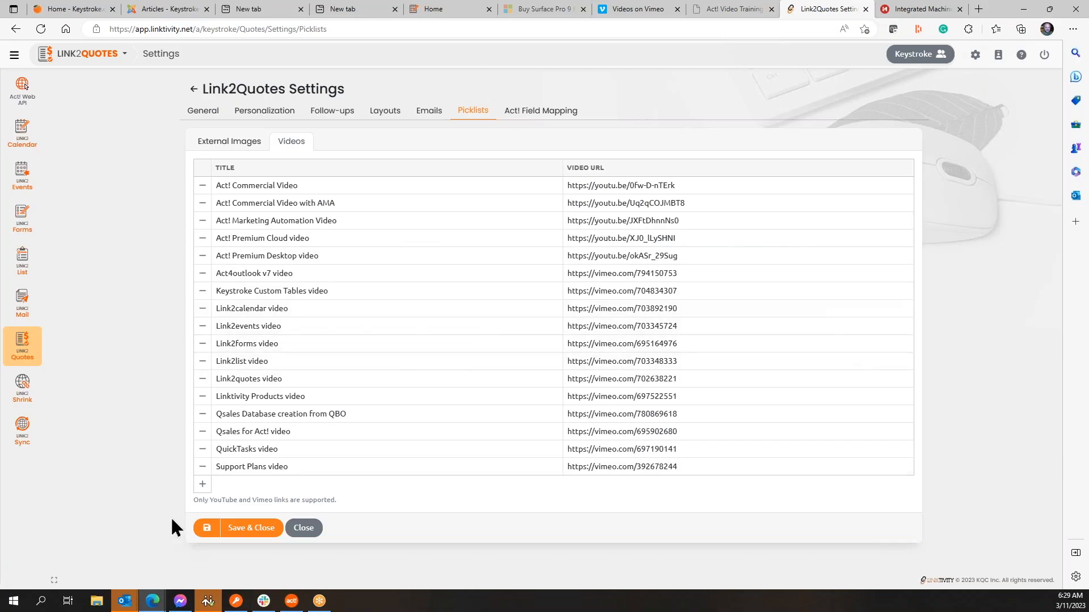
{"action": "left_click", "coordinate": [203, 483]}
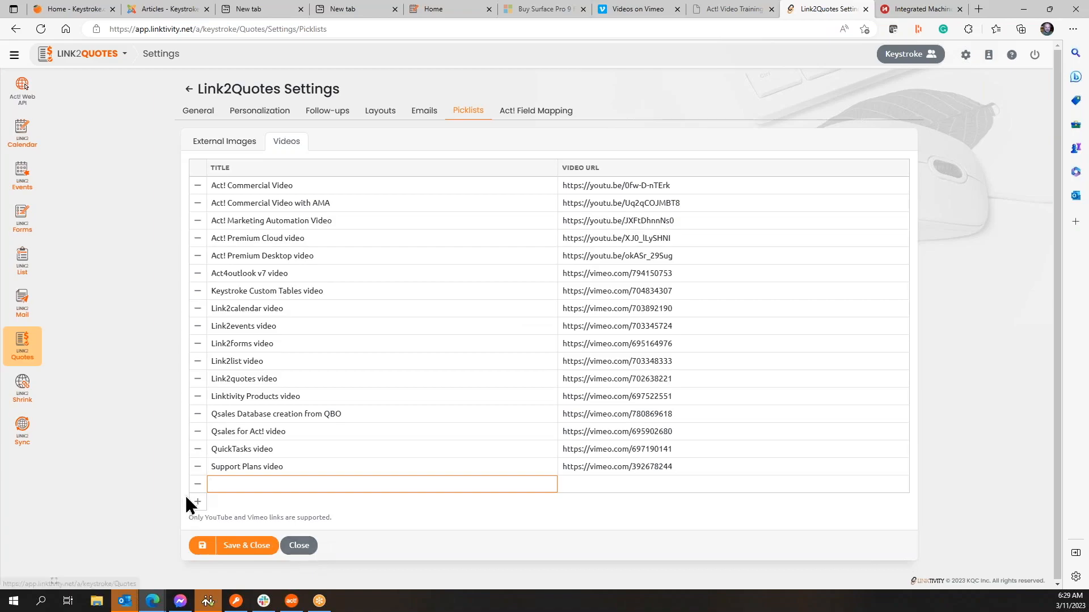
{"action": "left_click", "coordinate": [299, 546]}
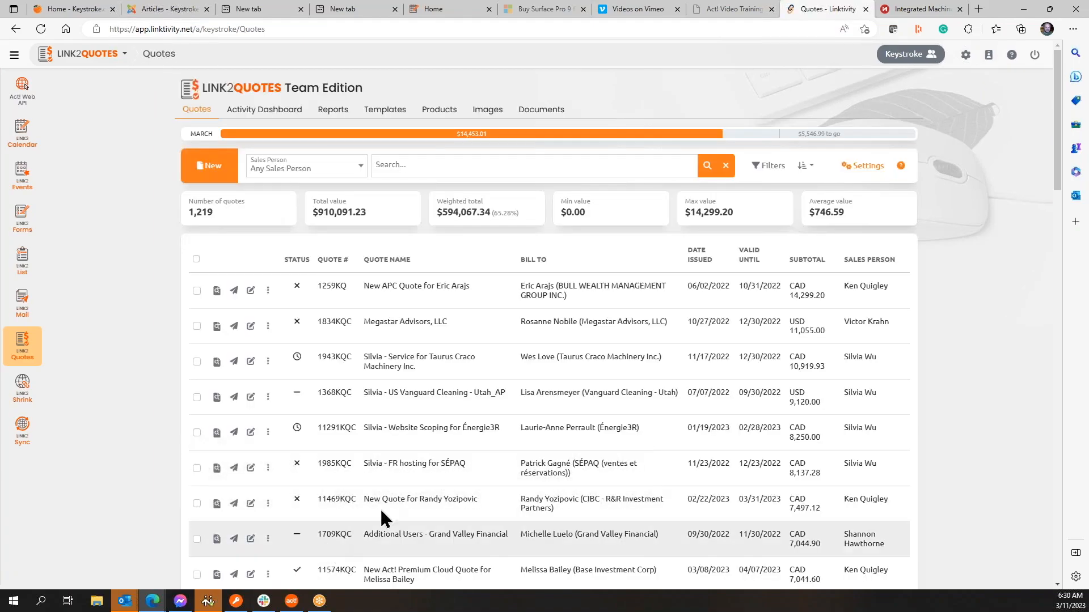
Reopen the Link2Quotes settings to view the external images picklist again and return to the quotes list.
{"action": "left_click", "coordinate": [866, 173]}
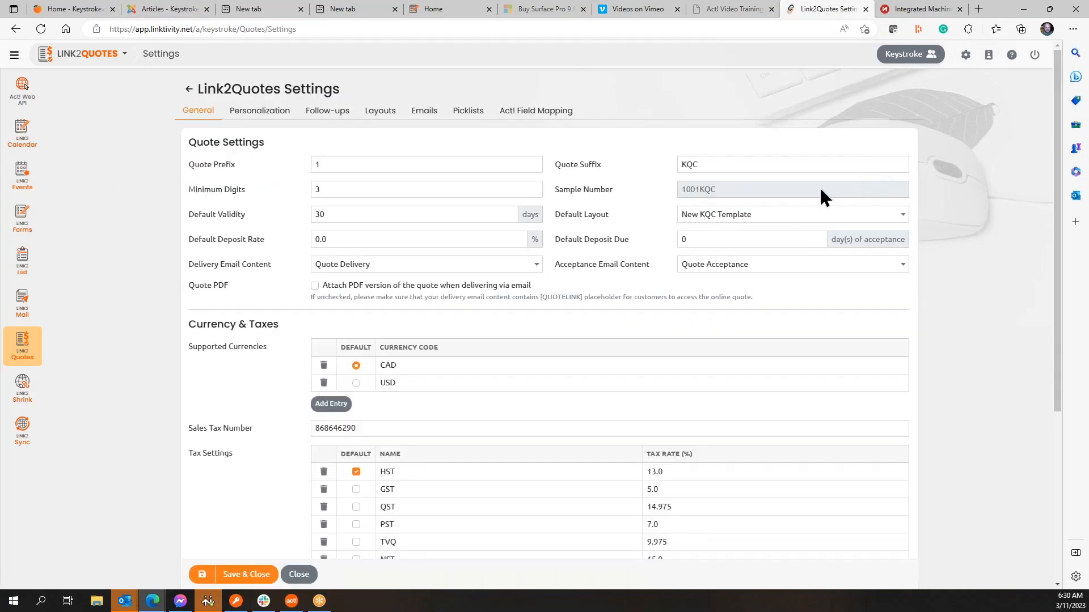
{"action": "left_click", "coordinate": [469, 113]}
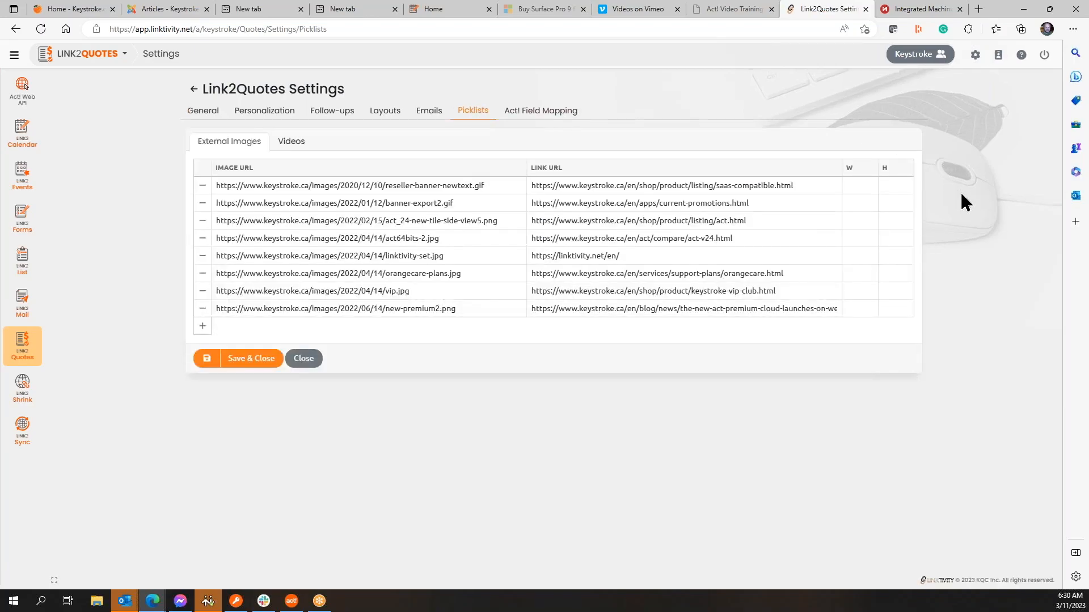
{"action": "left_click", "coordinate": [303, 359]}
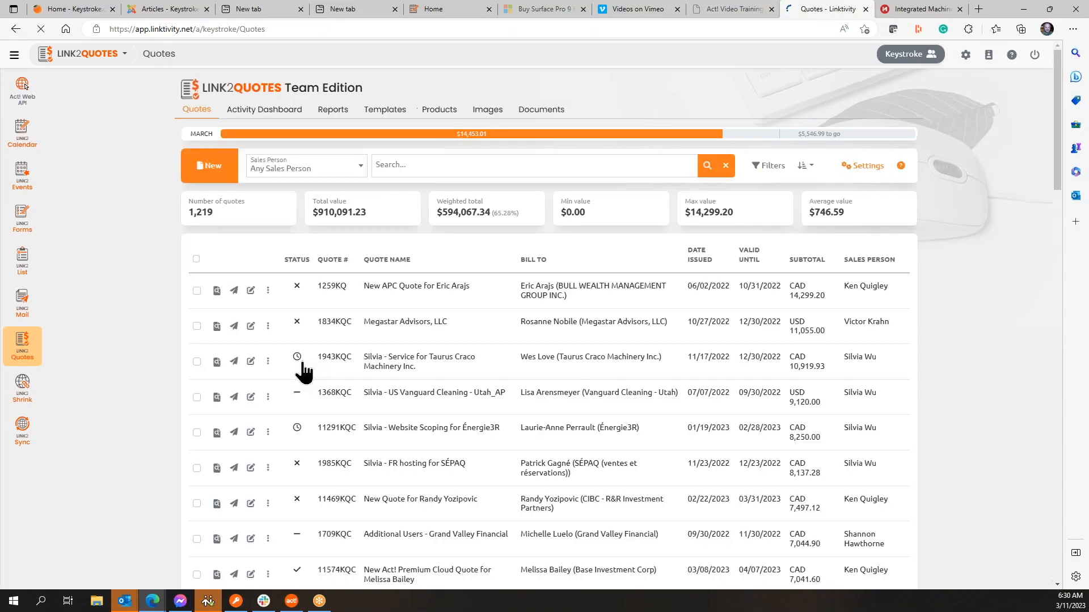
Review the uploaded supplementary documents and browse through the image gallery available for quotes.
{"action": "left_click", "coordinate": [537, 113]}
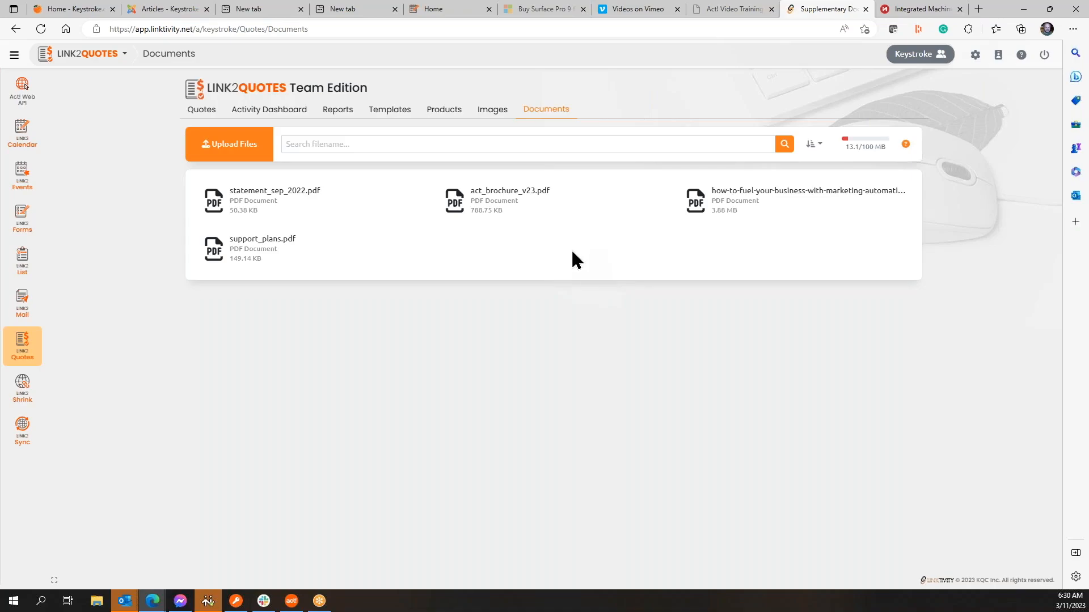
{"action": "left_click", "coordinate": [491, 110]}
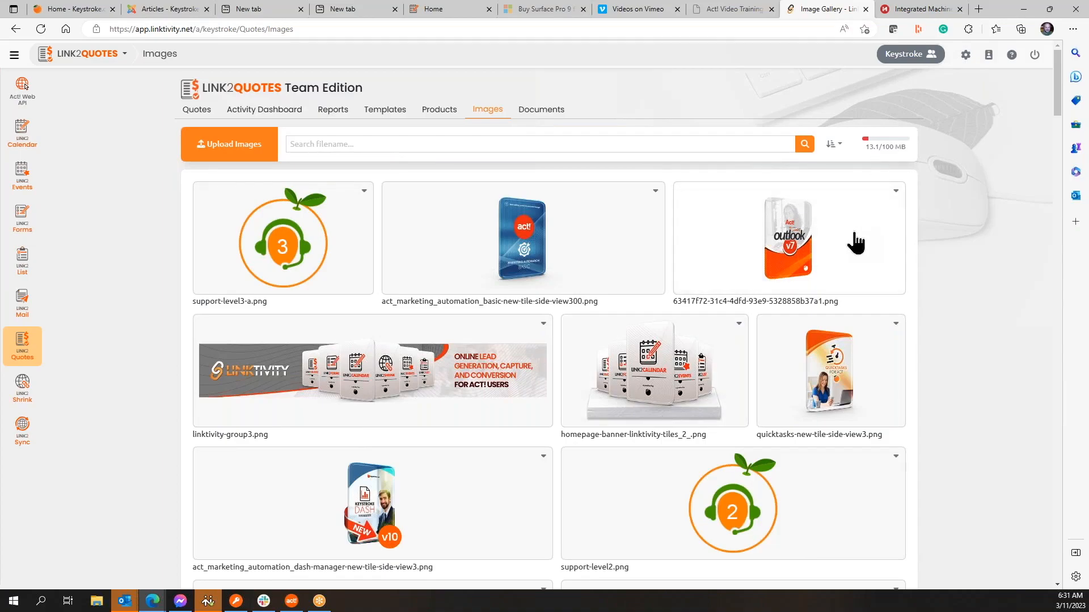
{"action": "scroll", "coordinate": [861, 253], "scroll_direction": "down", "scroll_amount": 12}
{"action": "scroll", "coordinate": [25, 85], "scroll_direction": "down", "scroll_amount": 15}
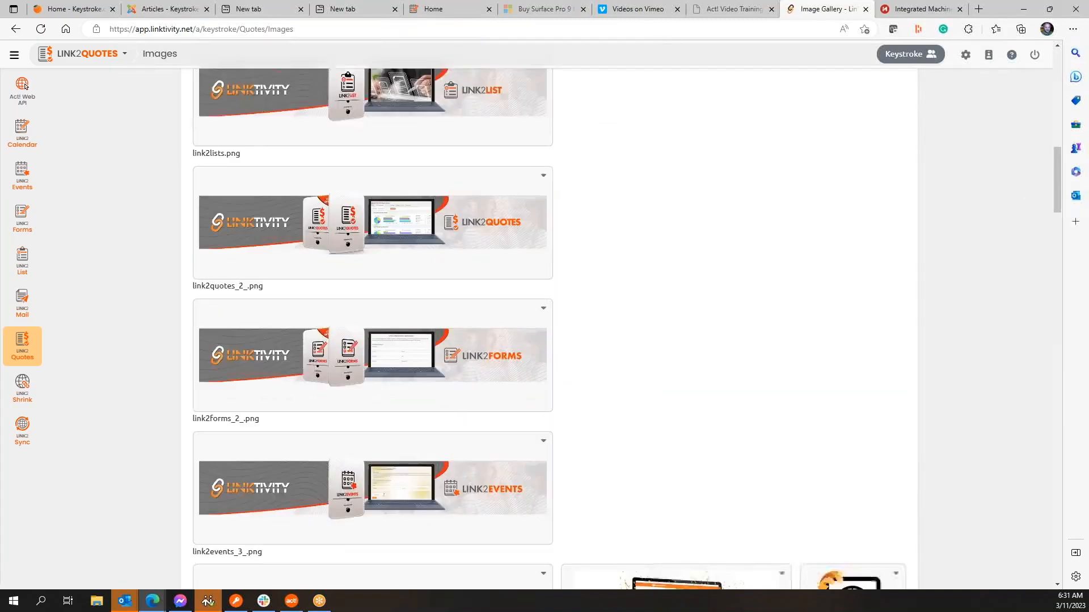
{"action": "scroll", "coordinate": [25, 86], "scroll_direction": "down", "scroll_amount": 15}
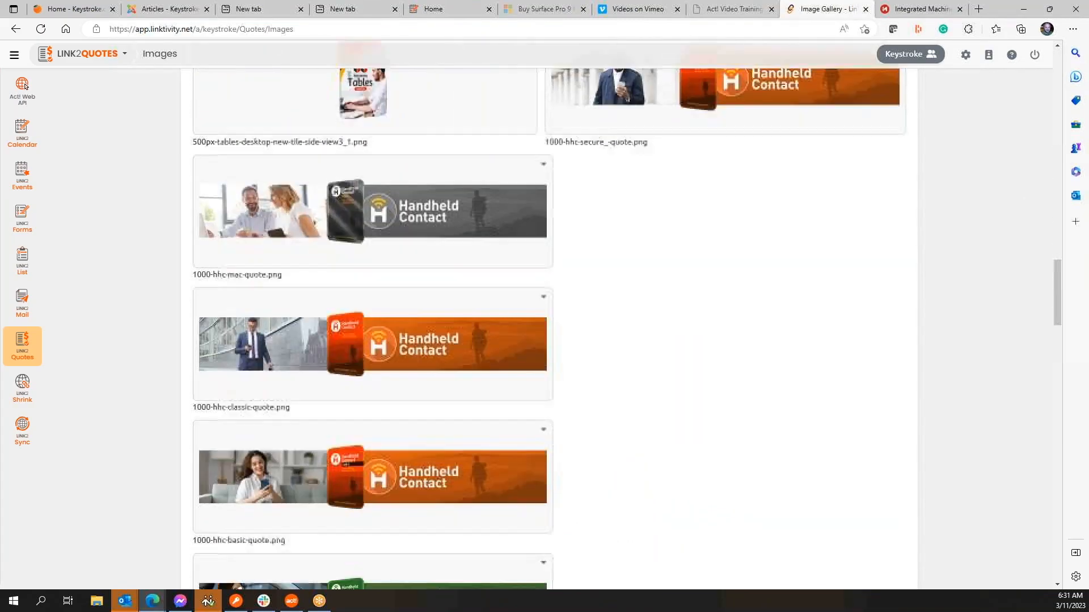
{"action": "scroll", "coordinate": [25, 85], "scroll_direction": "down", "scroll_amount": 15}
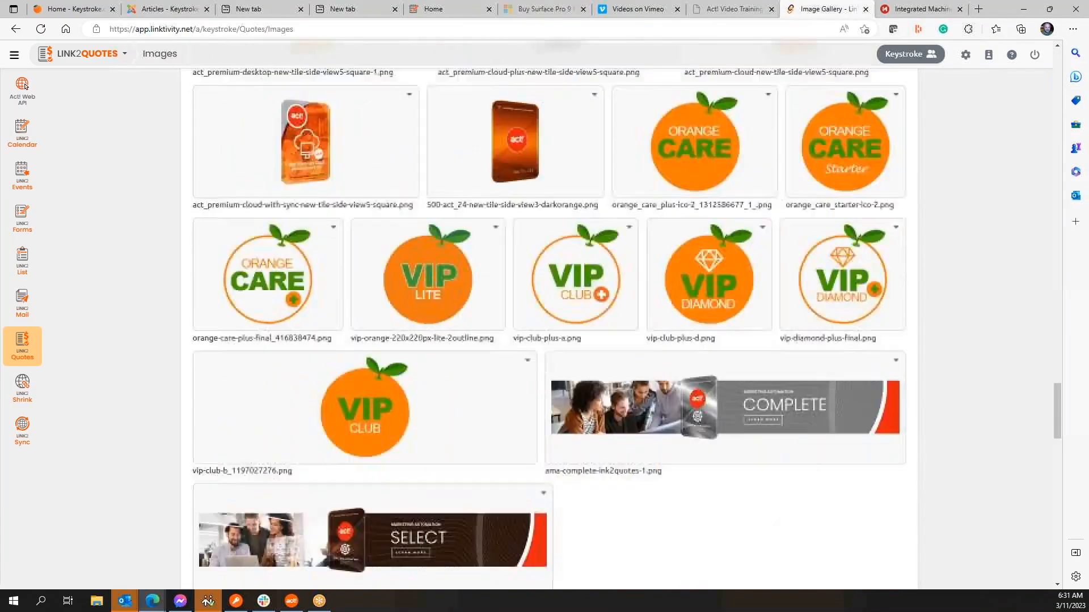
{"action": "scroll", "coordinate": [859, 246], "scroll_direction": "down", "scroll_amount": 15}
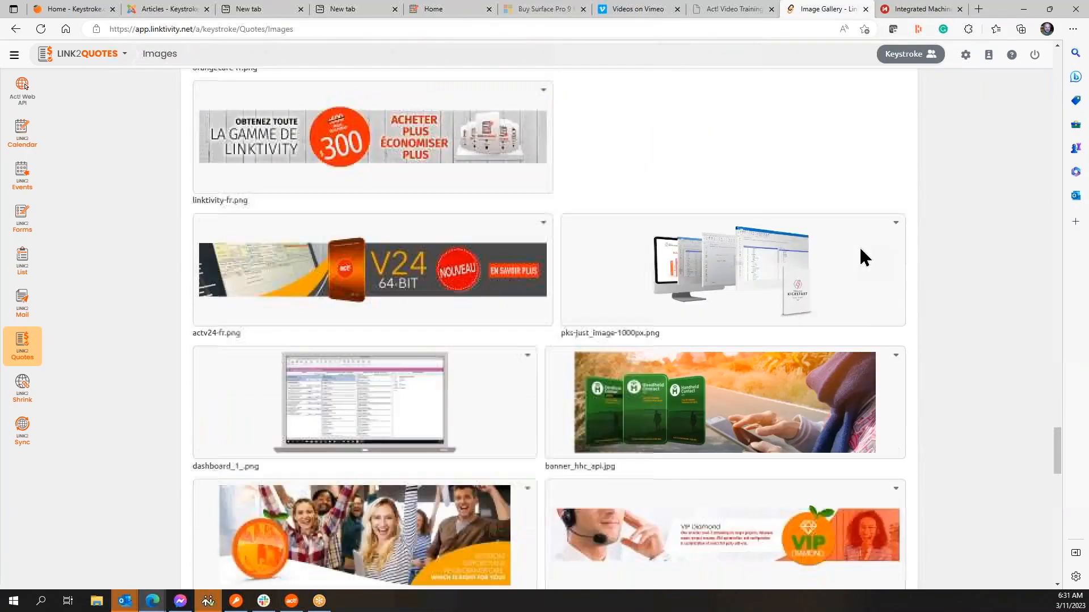
{"action": "scroll", "coordinate": [859, 246], "scroll_direction": "down", "scroll_amount": 15}
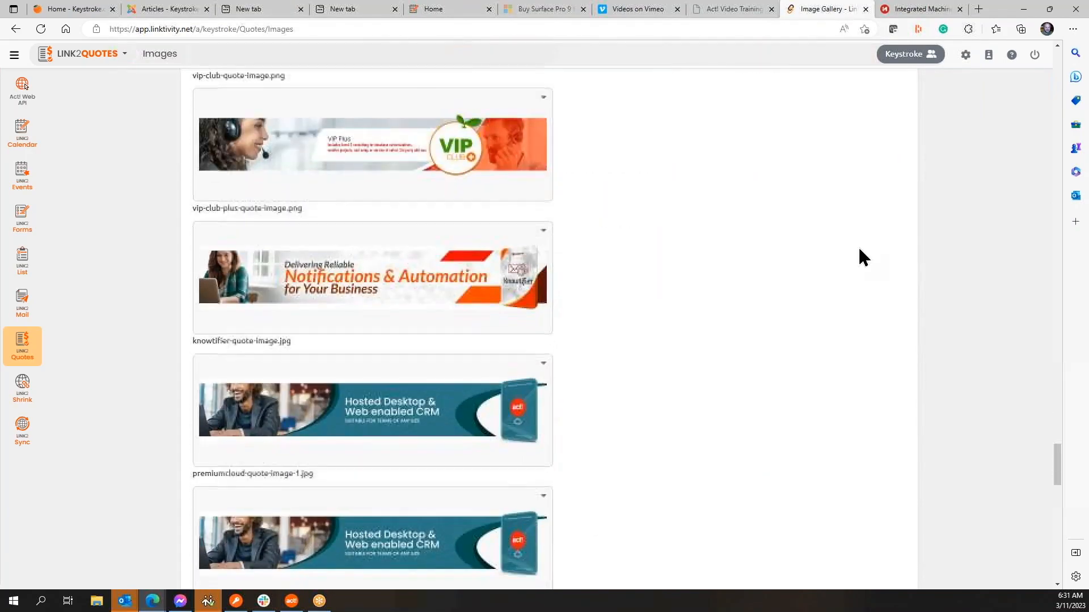
Browse the rest of the image gallery, then open the image upload file picker and close it without choosing a file.
{"action": "scroll", "coordinate": [858, 247], "scroll_direction": "down", "scroll_amount": 8}
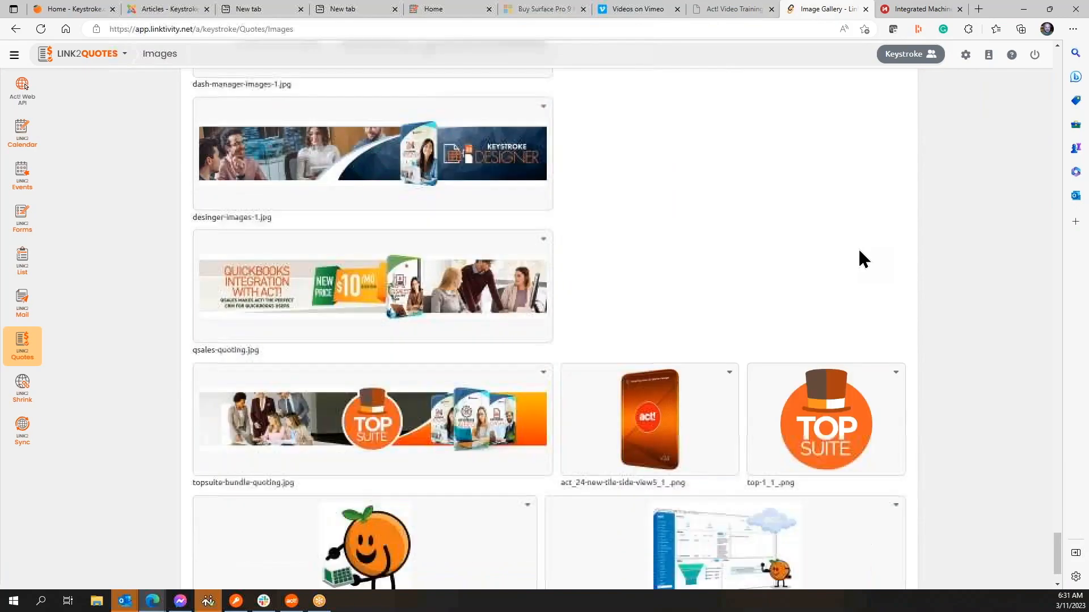
{"action": "scroll", "coordinate": [857, 245], "scroll_direction": "up", "scroll_amount": 12}
{"action": "scroll", "coordinate": [858, 245], "scroll_direction": "up", "scroll_amount": 15}
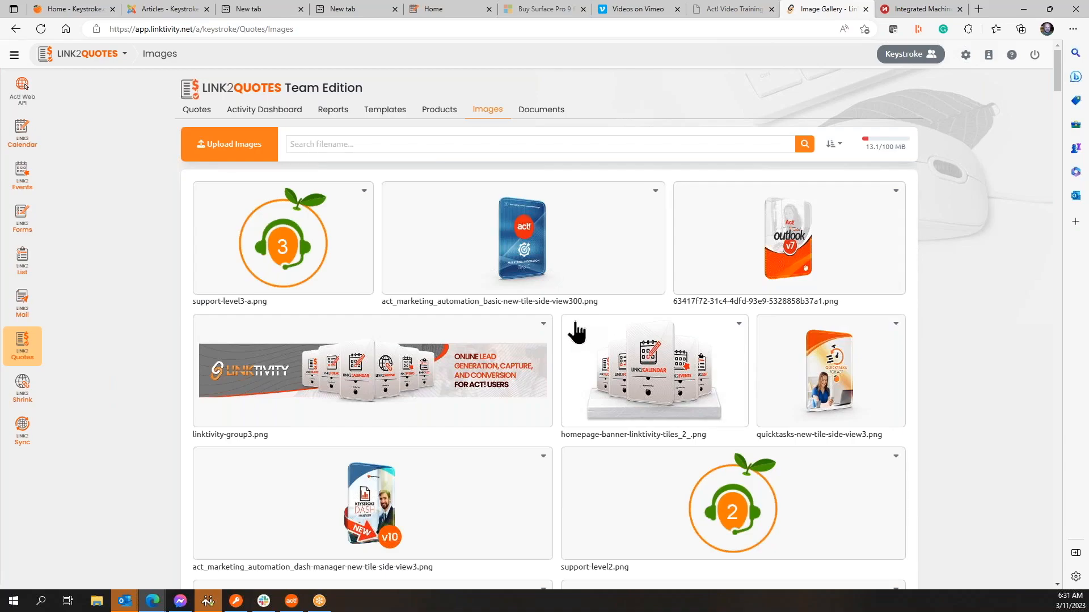
{"action": "left_click", "coordinate": [238, 150]}
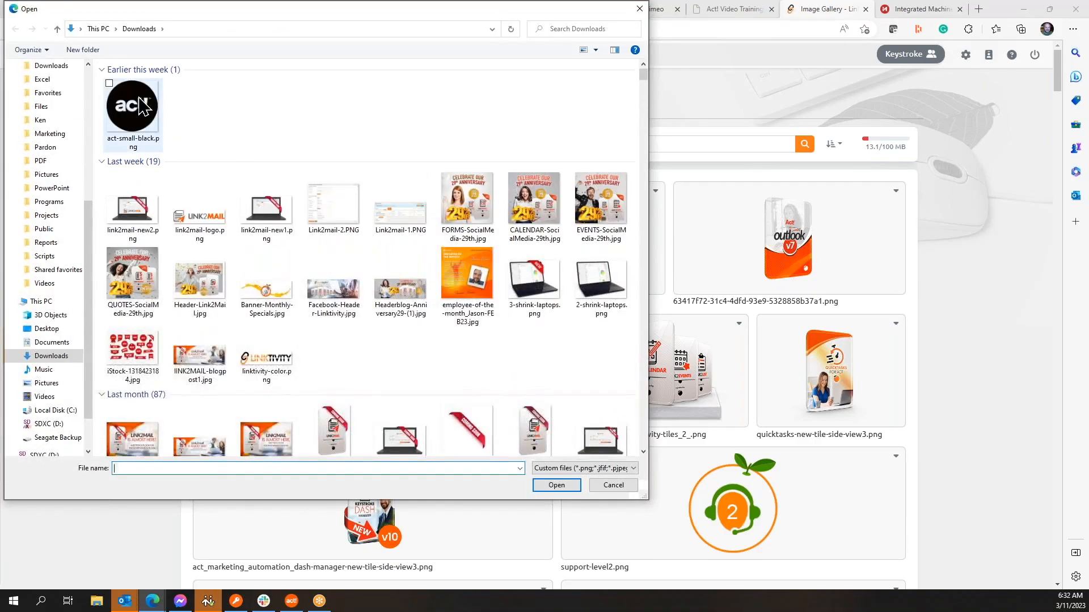
{"action": "left_click", "coordinate": [640, 9]}
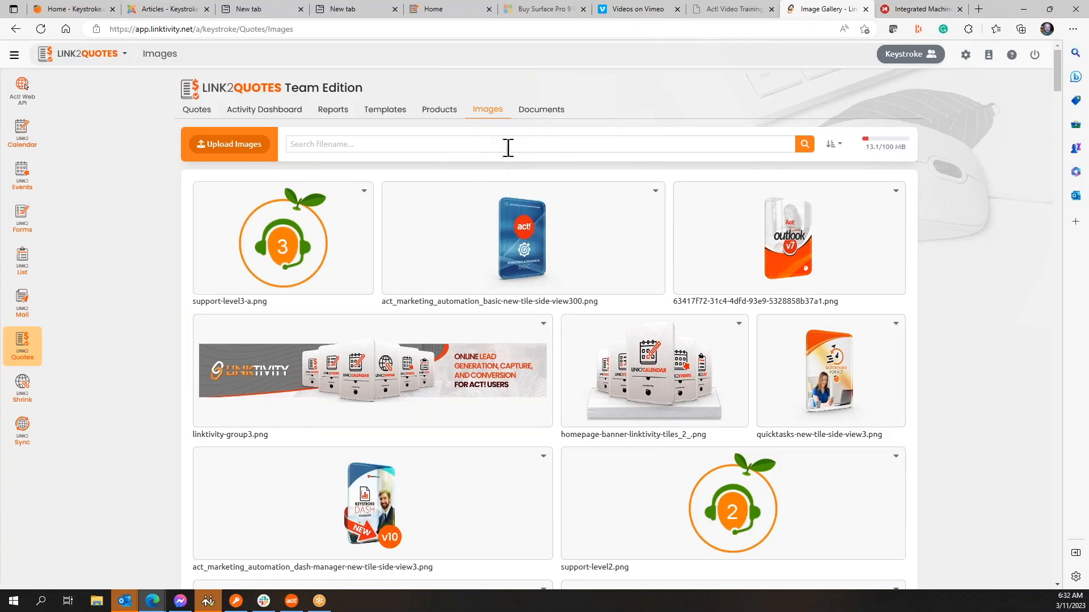
Open the product list and examine its import choices and the additional actions available for the ACC Admin Pack product.
{"action": "left_click", "coordinate": [442, 111]}
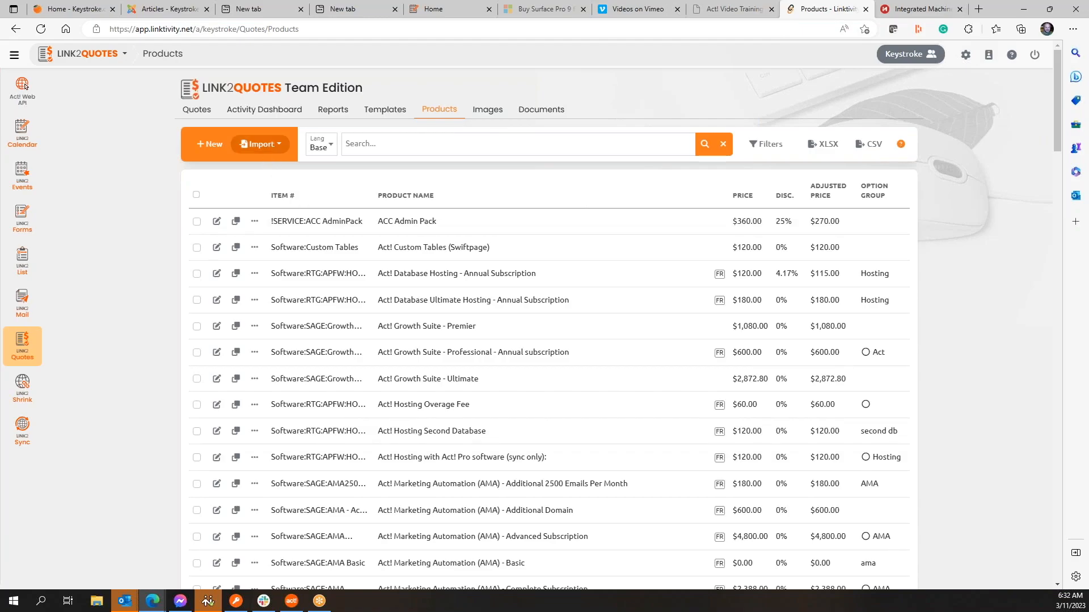
{"action": "left_click", "coordinate": [264, 146]}
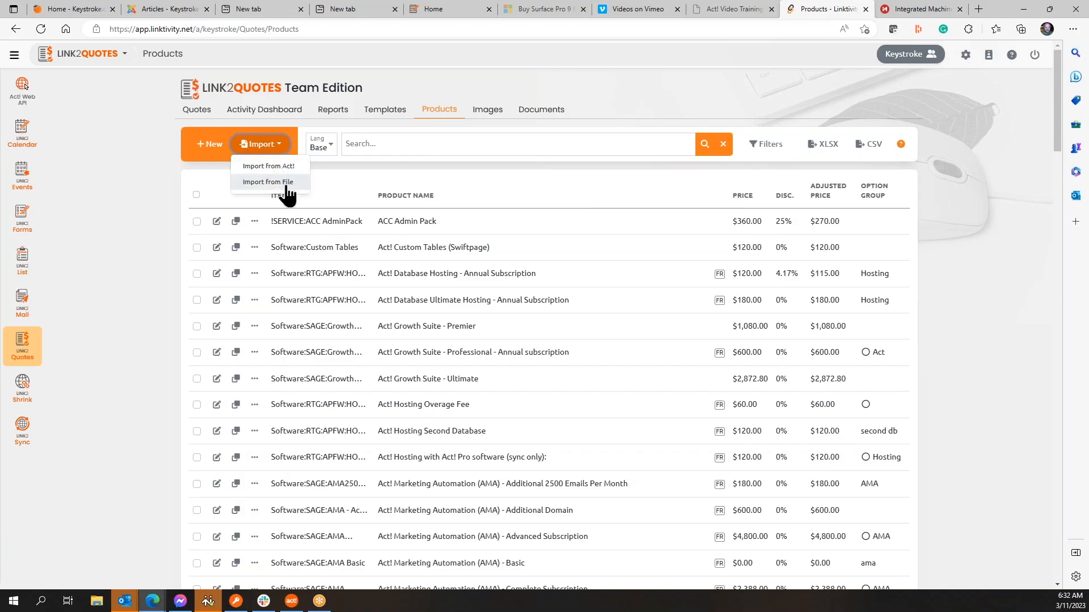
{"action": "left_click", "coordinate": [990, 256]}
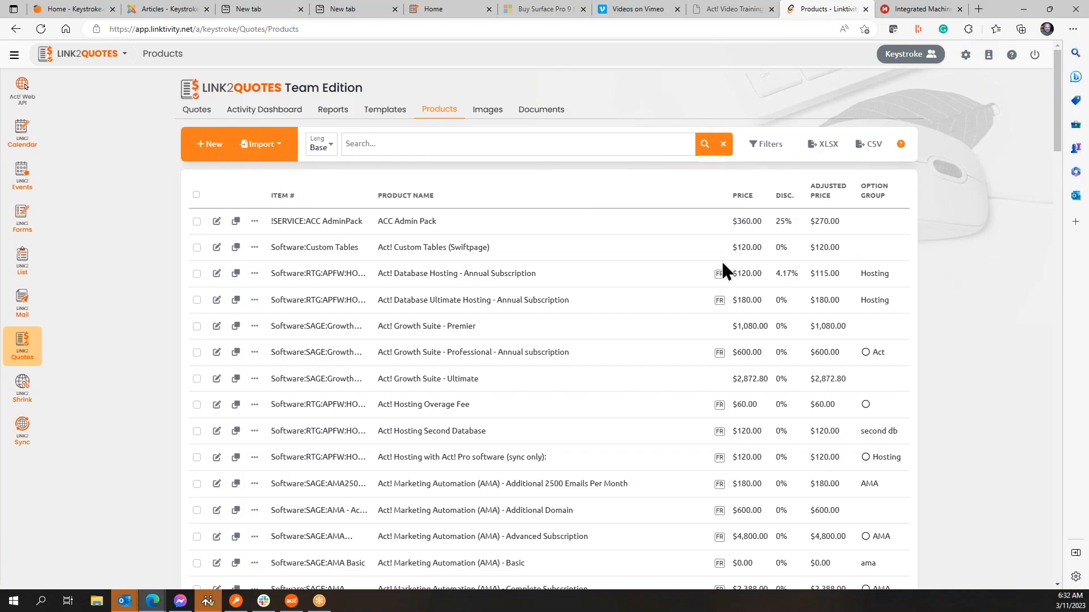
{"action": "left_click", "coordinate": [254, 222]}
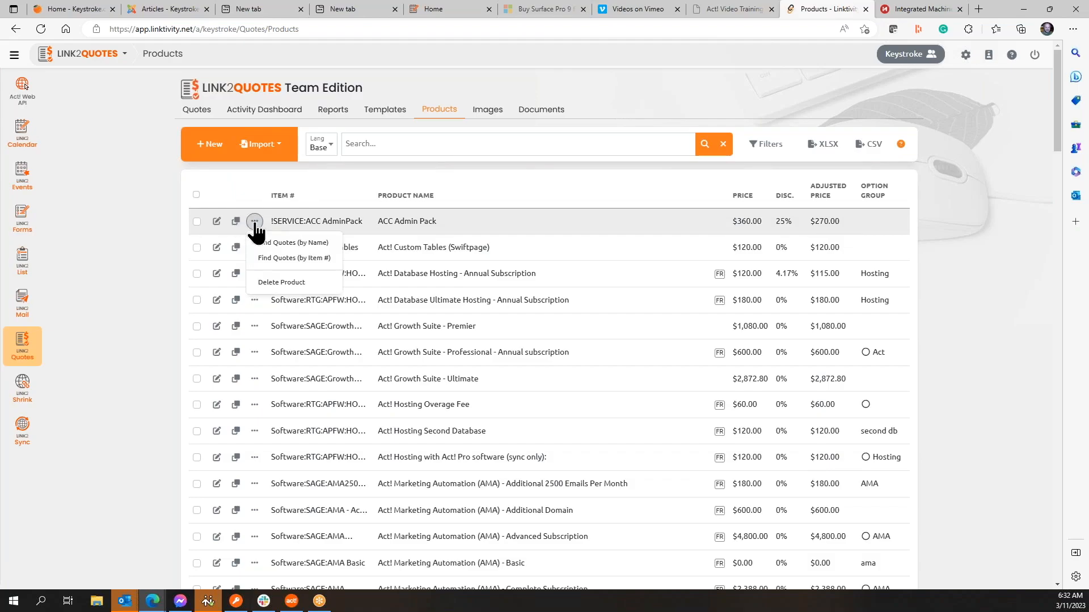
{"action": "left_click", "coordinate": [230, 229]}
Review the general details of the ACC Admin Pack product, including the available product image URLs, and close it without saving.
{"action": "left_click", "coordinate": [217, 223]}
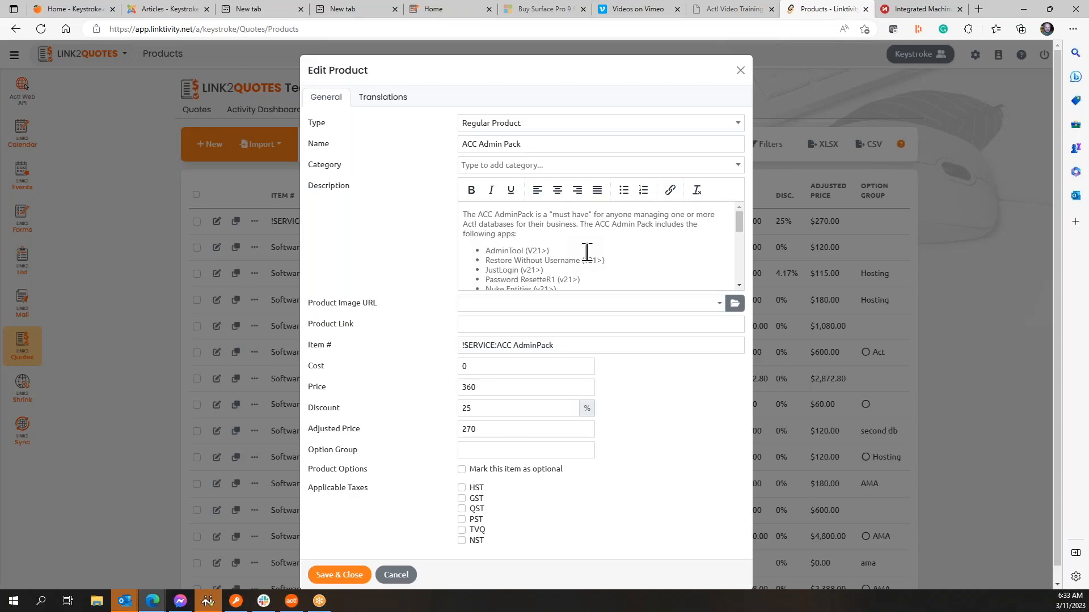
{"action": "left_click", "coordinate": [548, 222]}
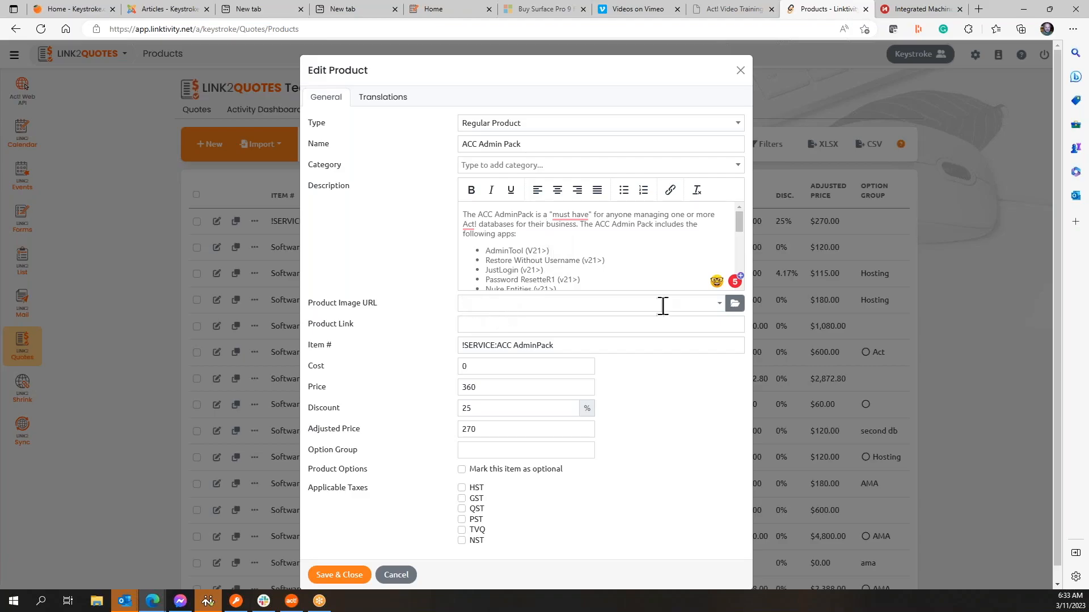
{"action": "left_click", "coordinate": [719, 305]}
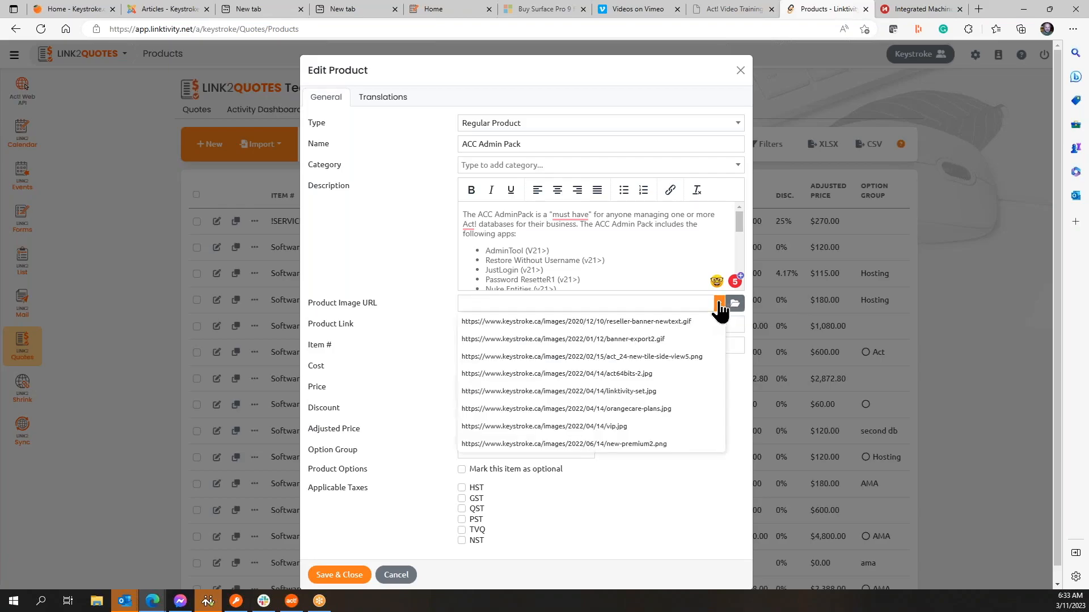
{"action": "left_click", "coordinate": [359, 281]}
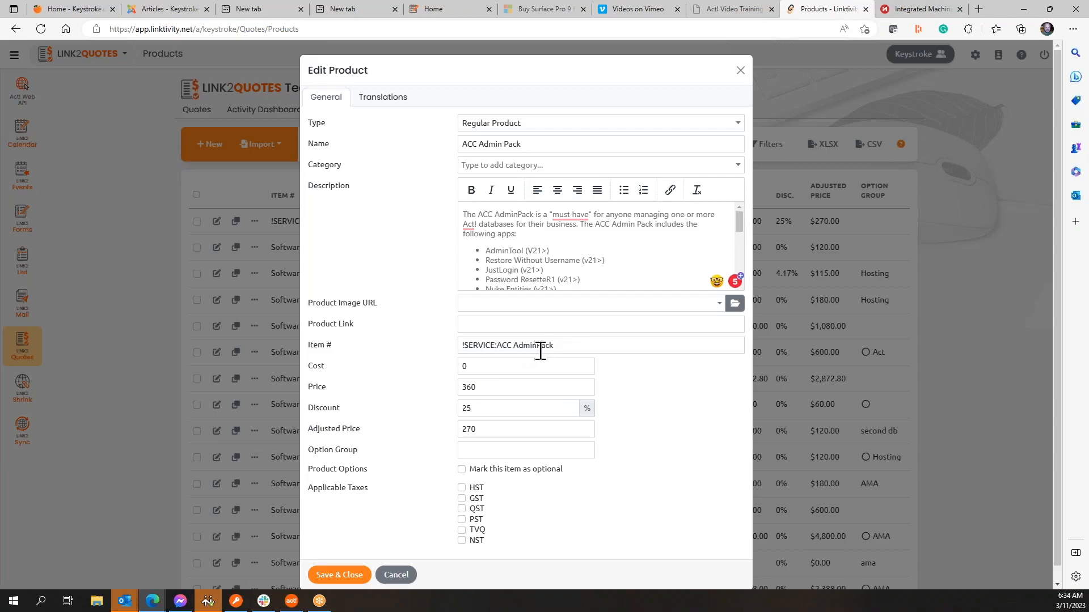
{"action": "scroll", "coordinate": [644, 372], "scroll_direction": "down", "scroll_amount": 1}
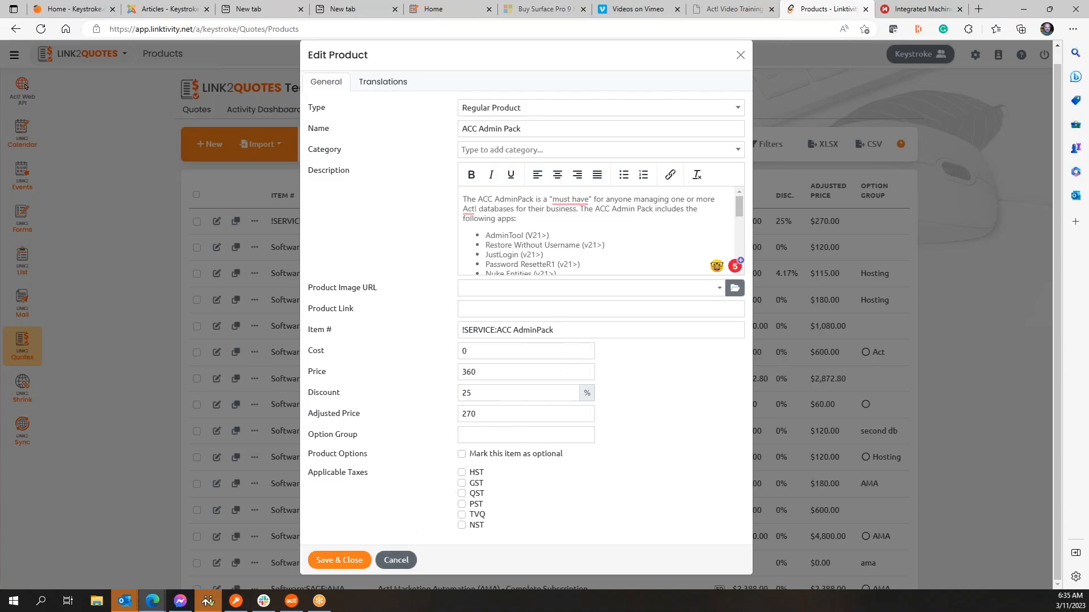
{"action": "left_click", "coordinate": [391, 562]}
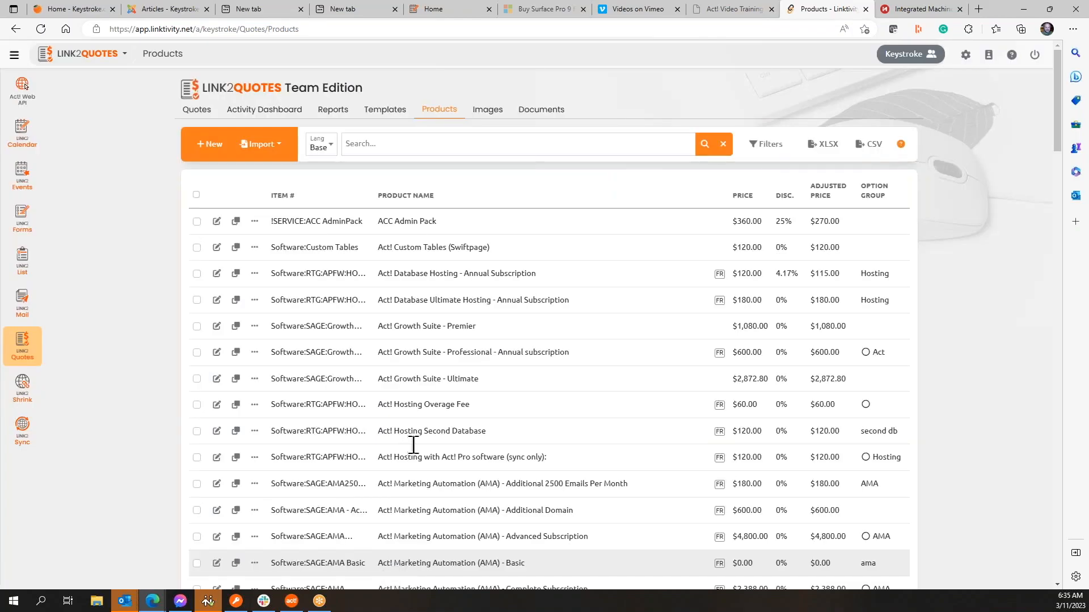
Check the translation options of the ACC Admin Pack product, close it without saving, and view the list of quote templates.
{"action": "left_click", "coordinate": [216, 221]}
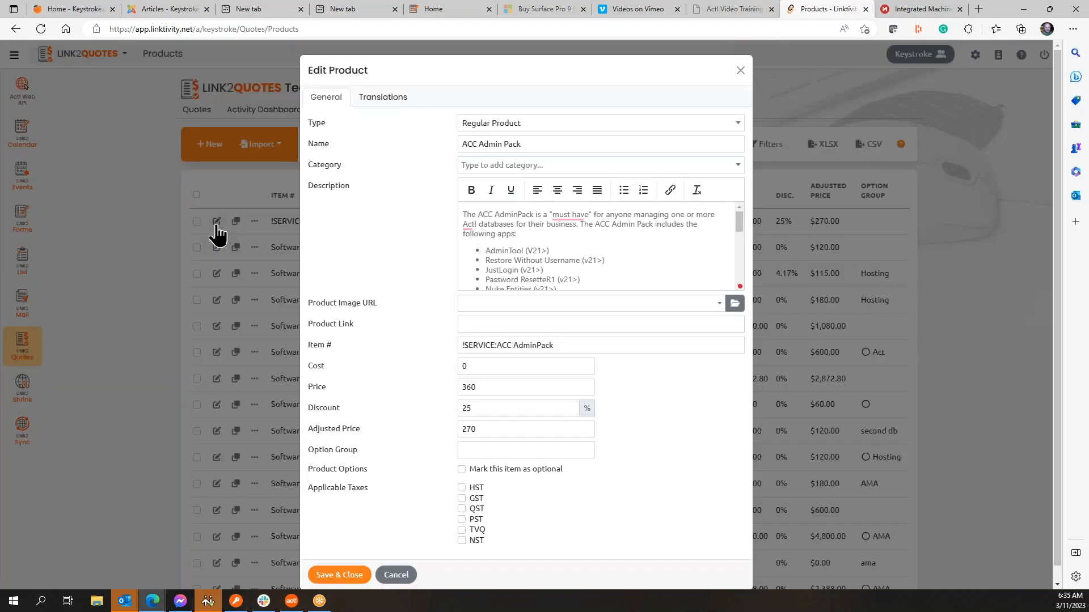
{"action": "left_click", "coordinate": [374, 97]}
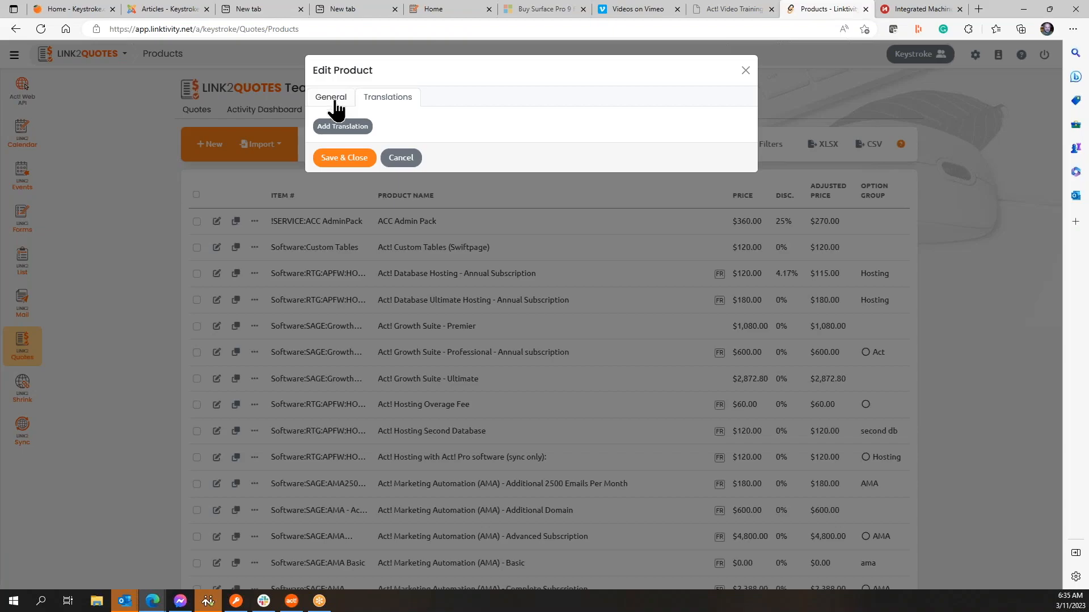
{"action": "left_click", "coordinate": [401, 159]}
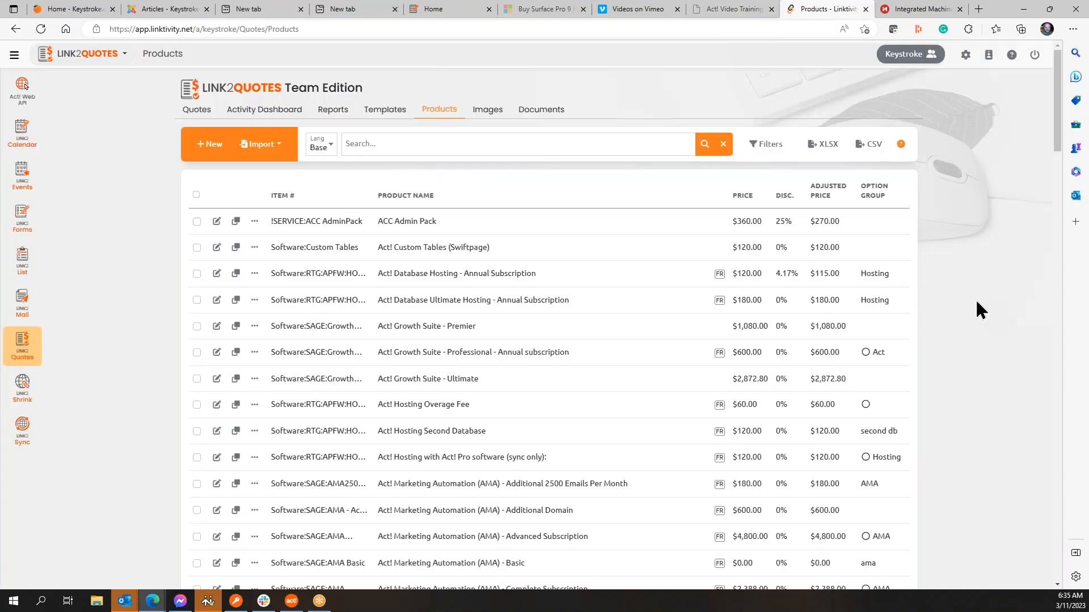
{"action": "left_click", "coordinate": [379, 114]}
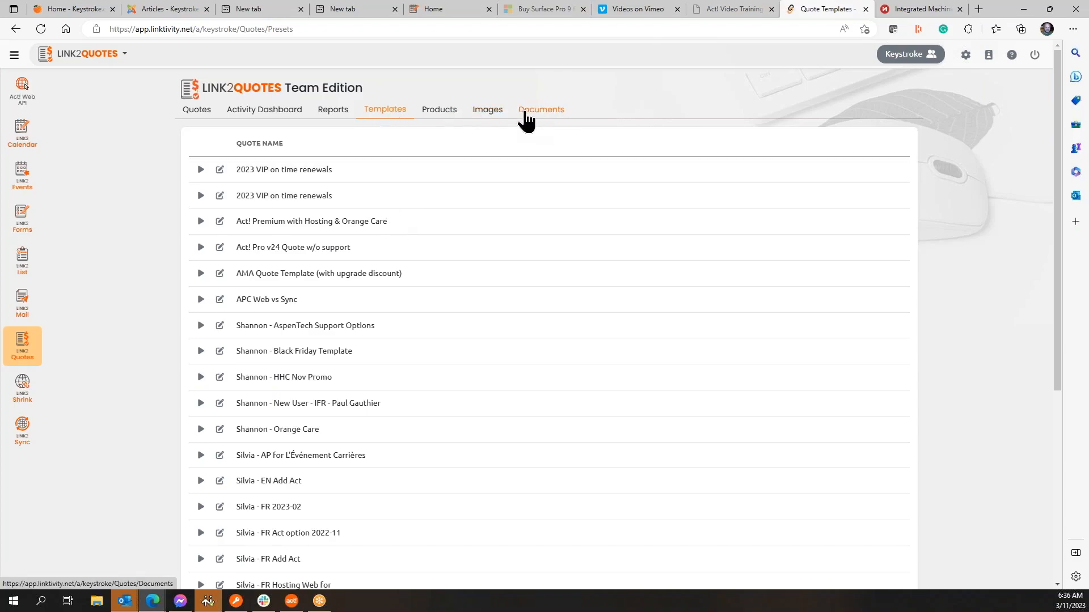
Filter the quotes list to one sales person's quotes with Open status and look through the matching quotes.
{"action": "left_click", "coordinate": [195, 113]}
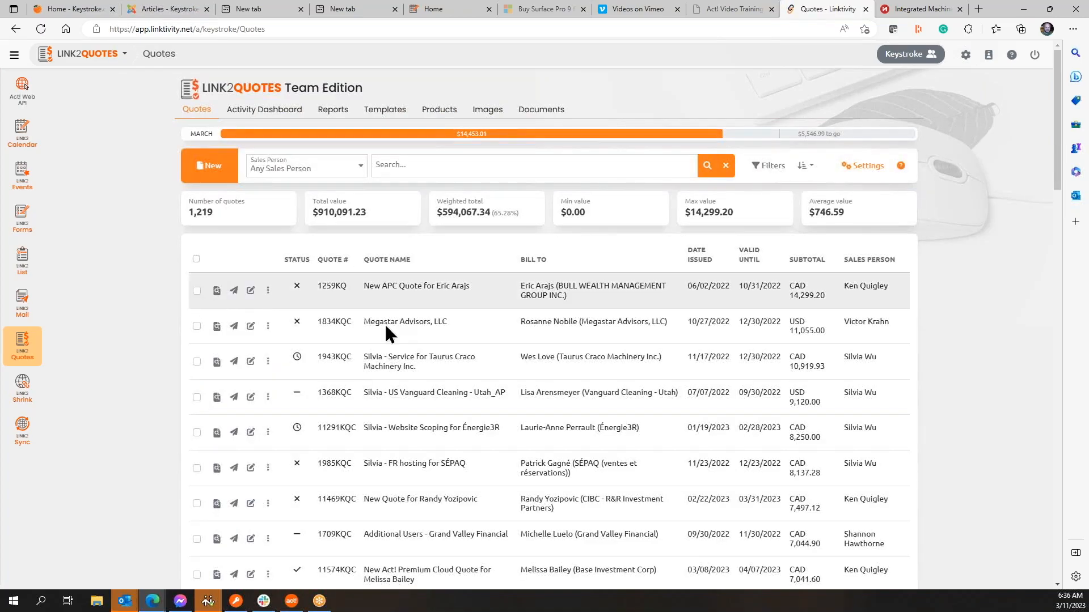
{"action": "left_click", "coordinate": [767, 167]}
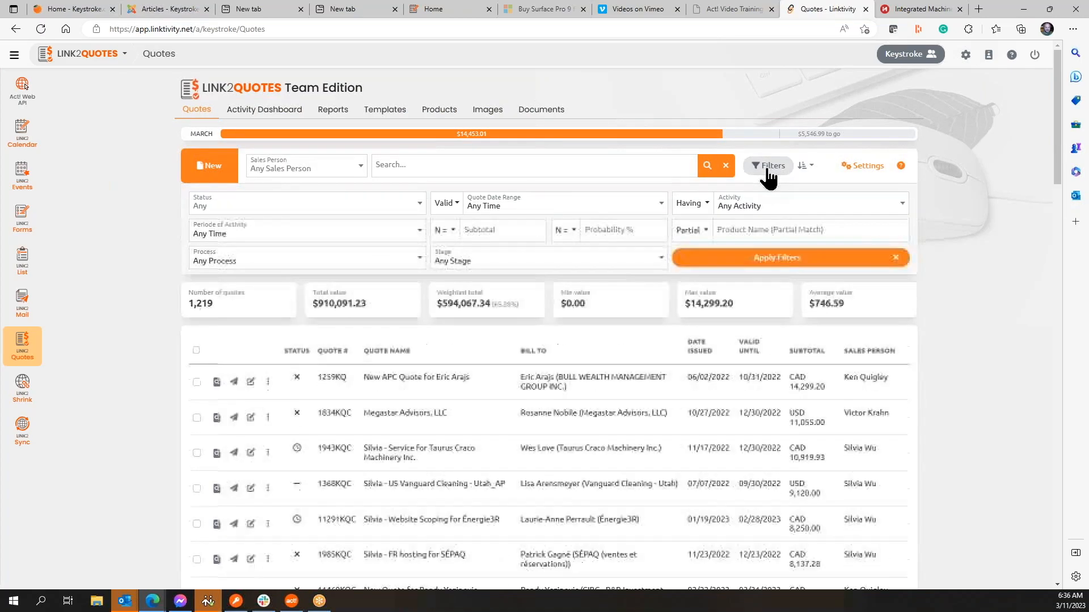
{"action": "left_click", "coordinate": [361, 166]}
{"action": "left_click", "coordinate": [309, 205]}
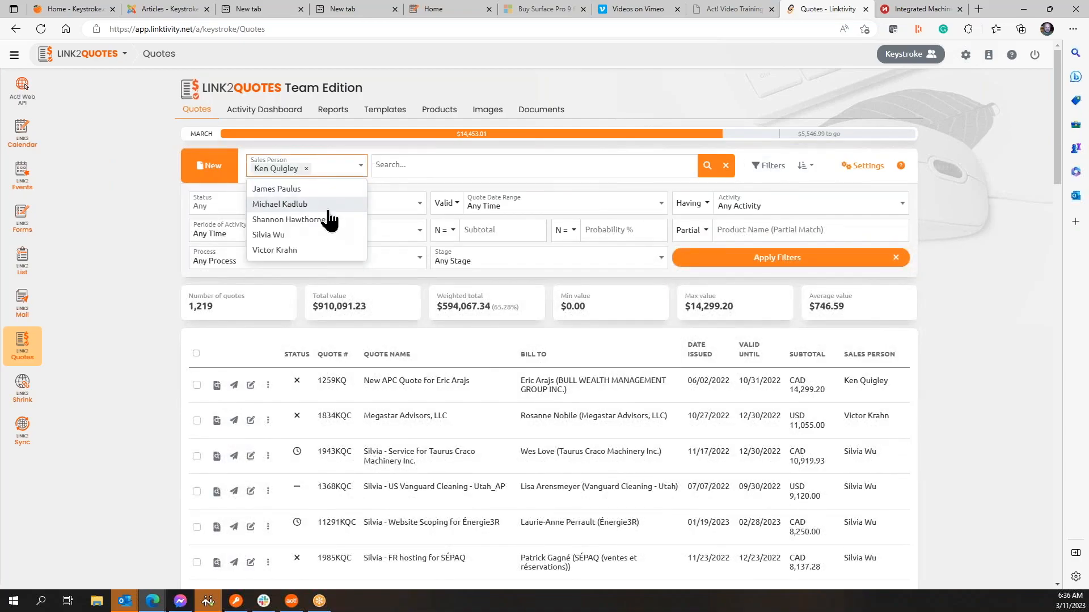
{"action": "left_click", "coordinate": [420, 204]}
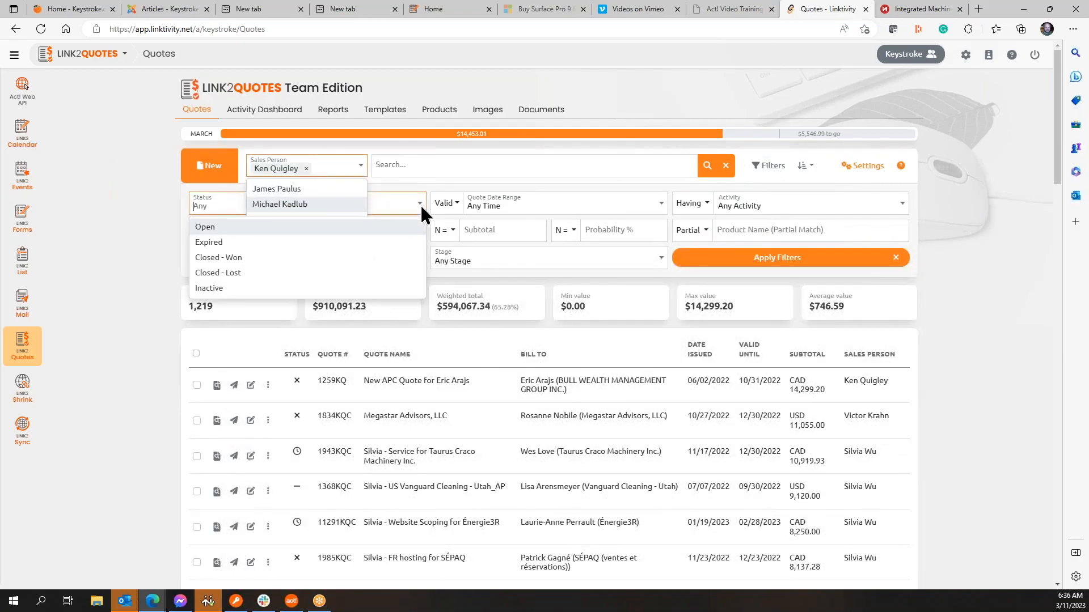
{"action": "left_click", "coordinate": [226, 228]}
{"action": "left_click", "coordinate": [781, 266]}
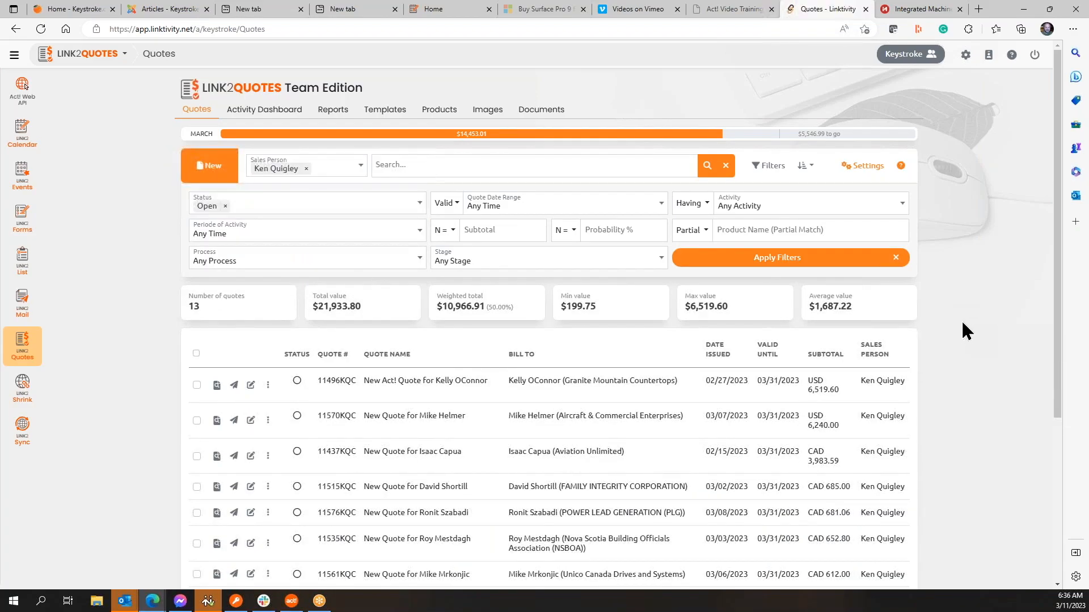
{"action": "scroll", "coordinate": [962, 323], "scroll_direction": "down", "scroll_amount": 3}
{"action": "scroll", "coordinate": [961, 320], "scroll_direction": "up", "scroll_amount": 3}
Examine the activity history of the two most recent quotes in the Activity Dashboard, collapsing each entry after viewing.
{"action": "left_click", "coordinate": [270, 118]}
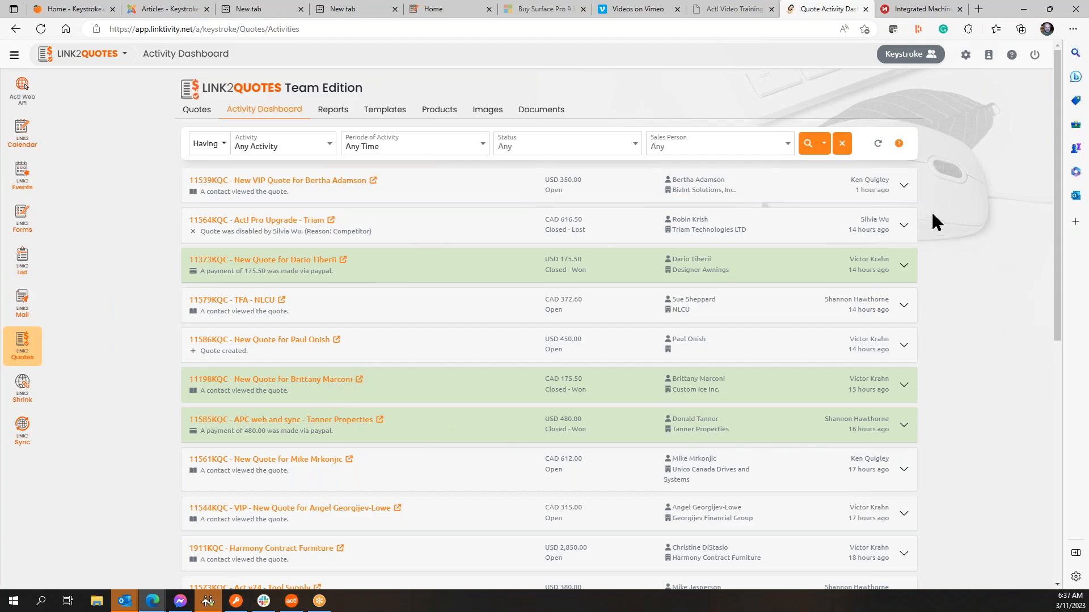
{"action": "left_click", "coordinate": [902, 186]}
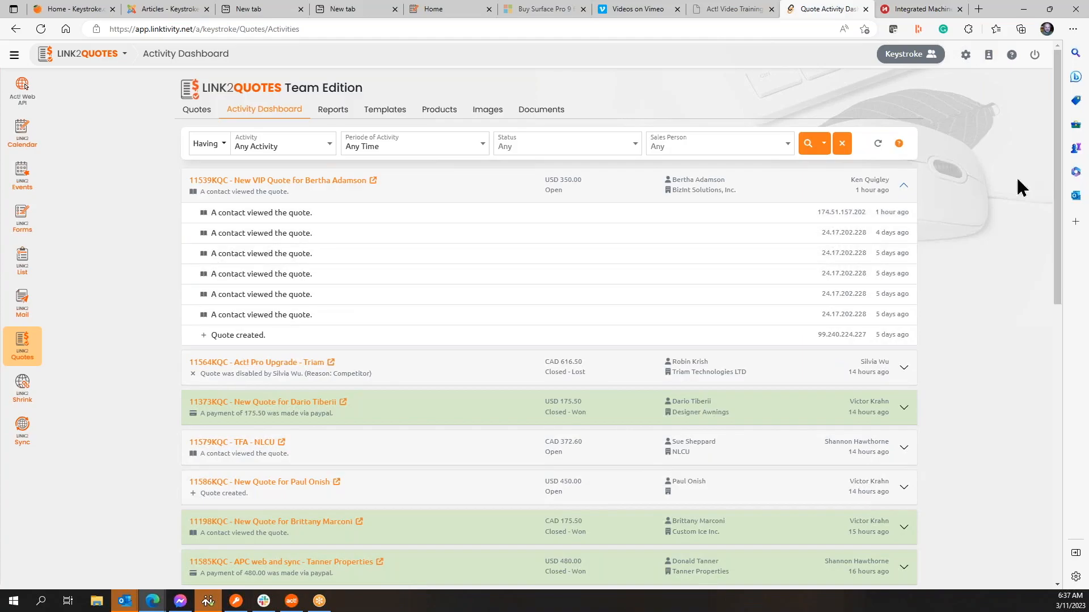
{"action": "left_click", "coordinate": [903, 185]}
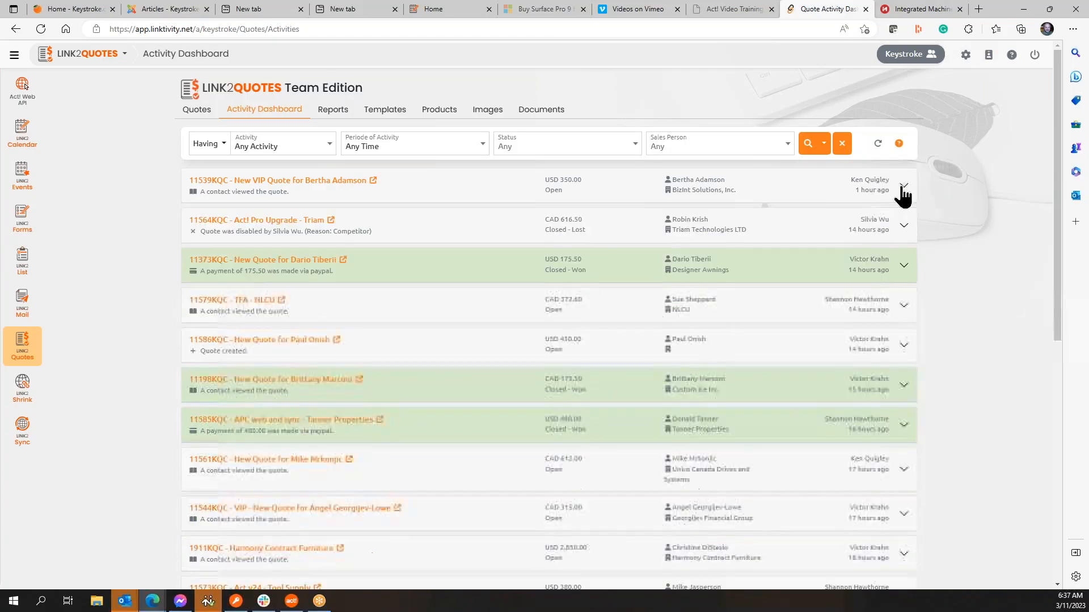
{"action": "left_click", "coordinate": [901, 227]}
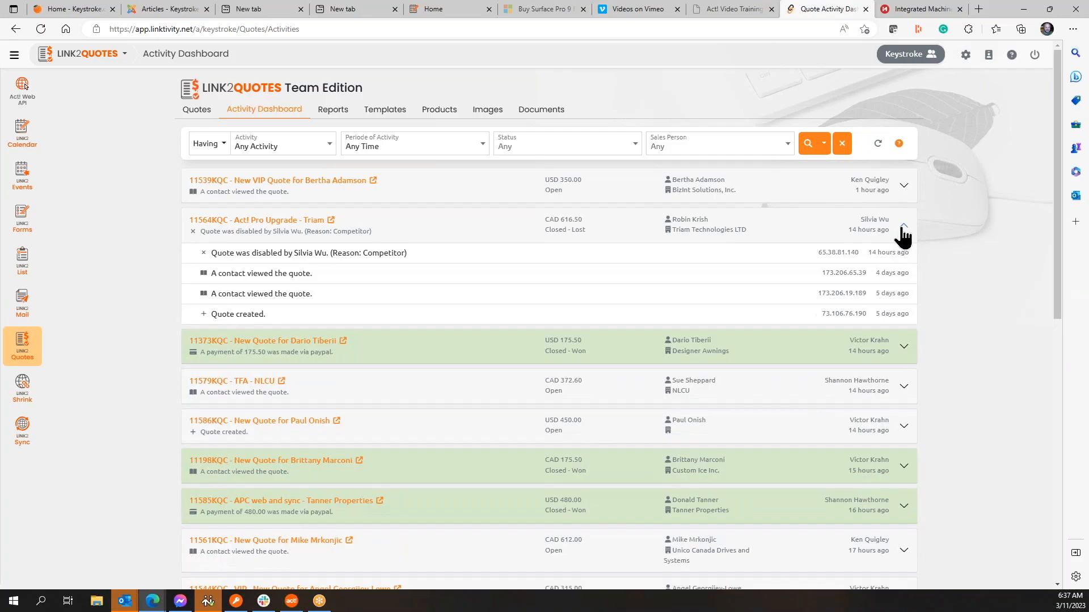
{"action": "left_click", "coordinate": [902, 228]}
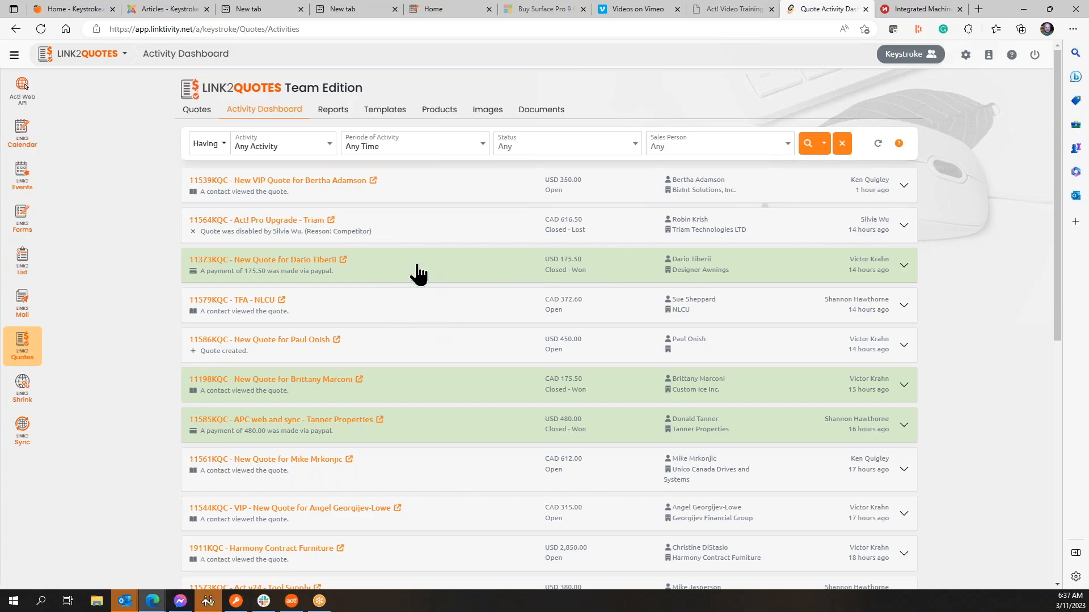
Review this month's quote reports by sales person and status, expanding the Expired Quotes by Sales Person report.
{"action": "left_click", "coordinate": [335, 116]}
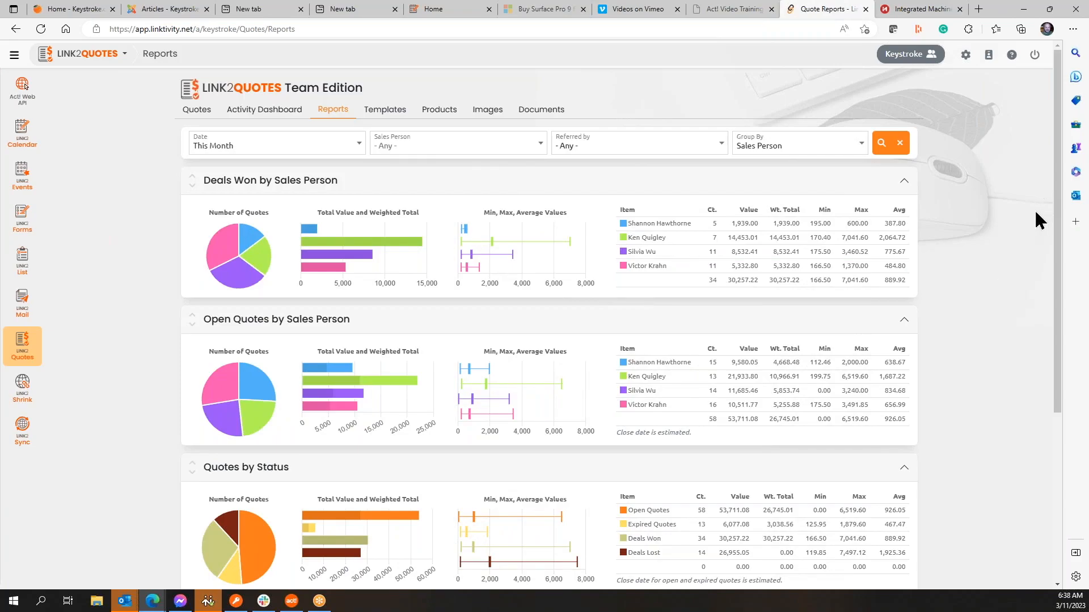
{"action": "mouse_move", "coordinate": [250, 262]}
{"action": "scroll", "coordinate": [972, 291], "scroll_direction": "down", "scroll_amount": 1}
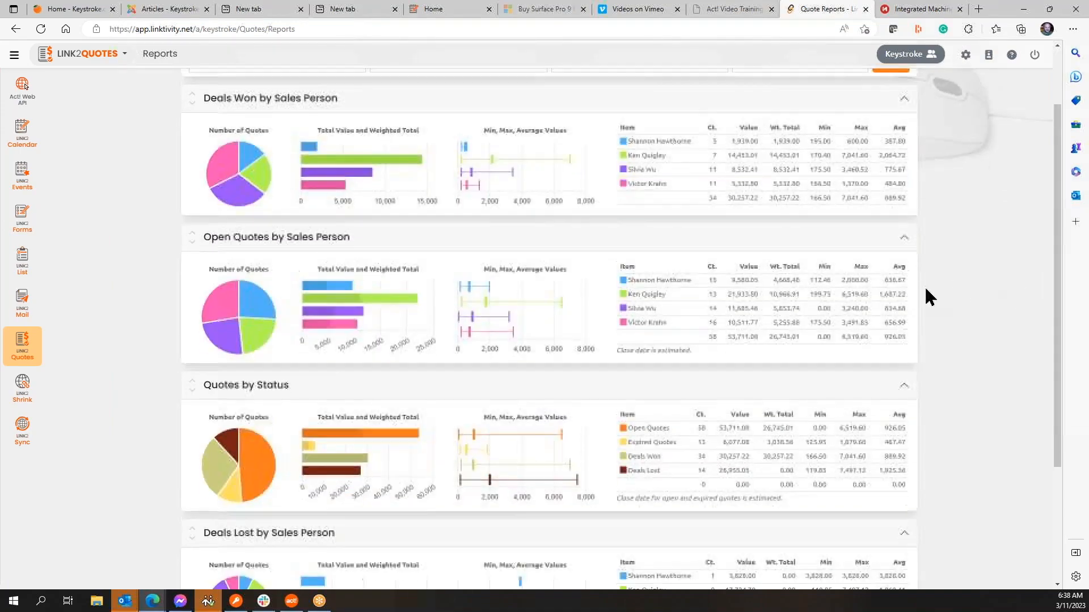
{"action": "mouse_move", "coordinate": [309, 288]}
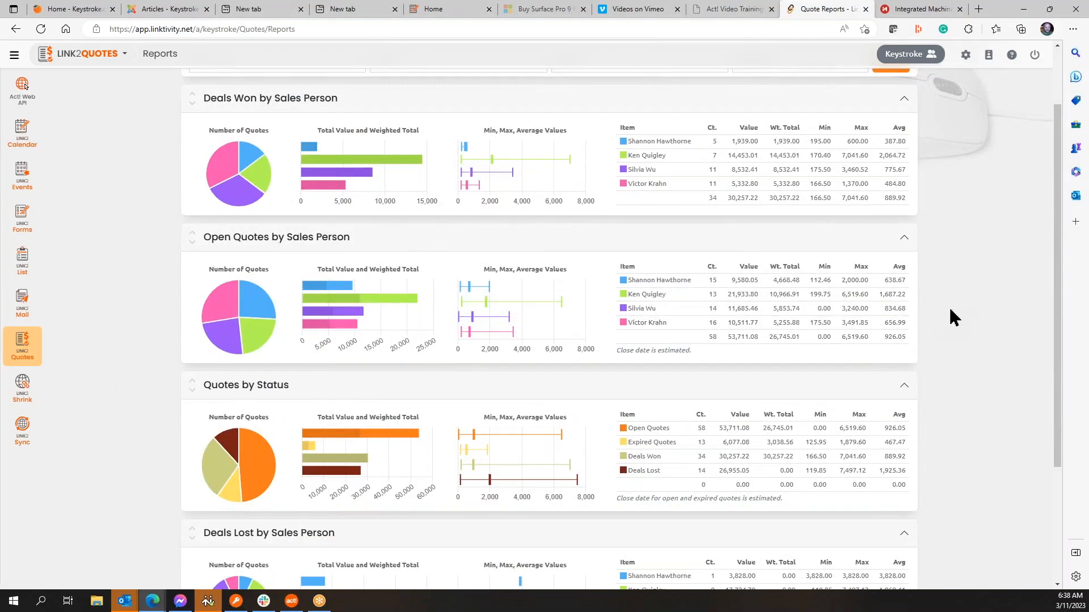
{"action": "scroll", "coordinate": [953, 315], "scroll_direction": "down", "scroll_amount": 2}
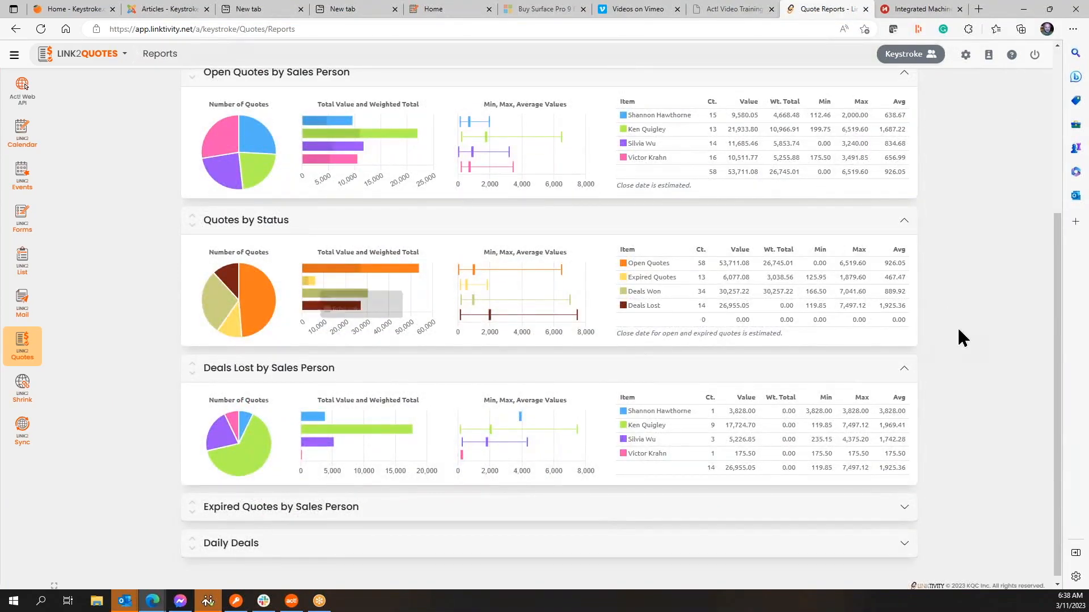
{"action": "scroll", "coordinate": [1012, 291], "scroll_direction": "down", "scroll_amount": 1}
{"action": "mouse_move", "coordinate": [335, 424]}
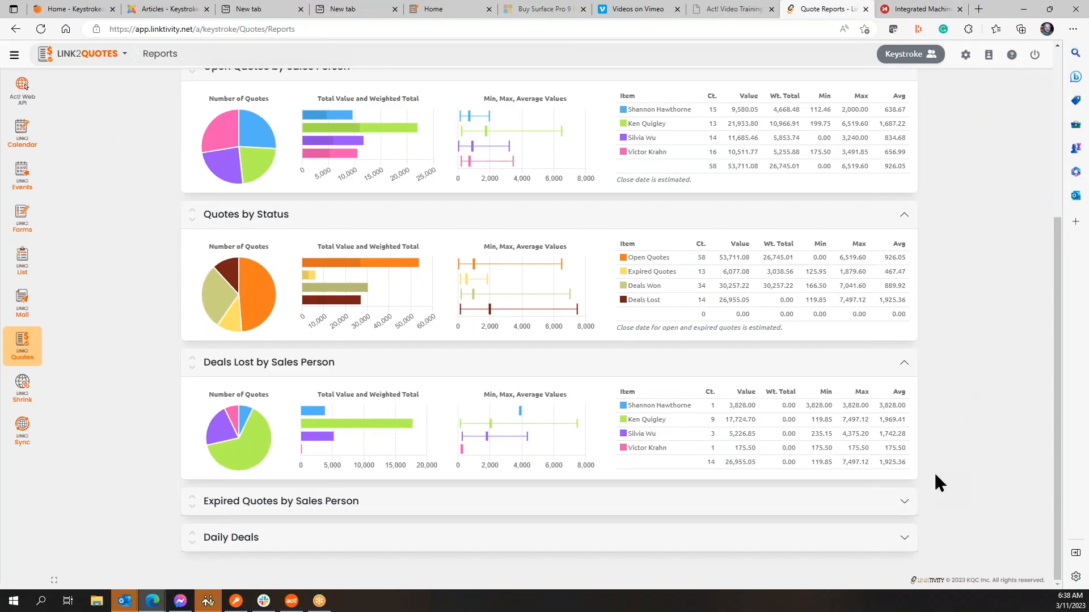
{"action": "left_click", "coordinate": [905, 502]}
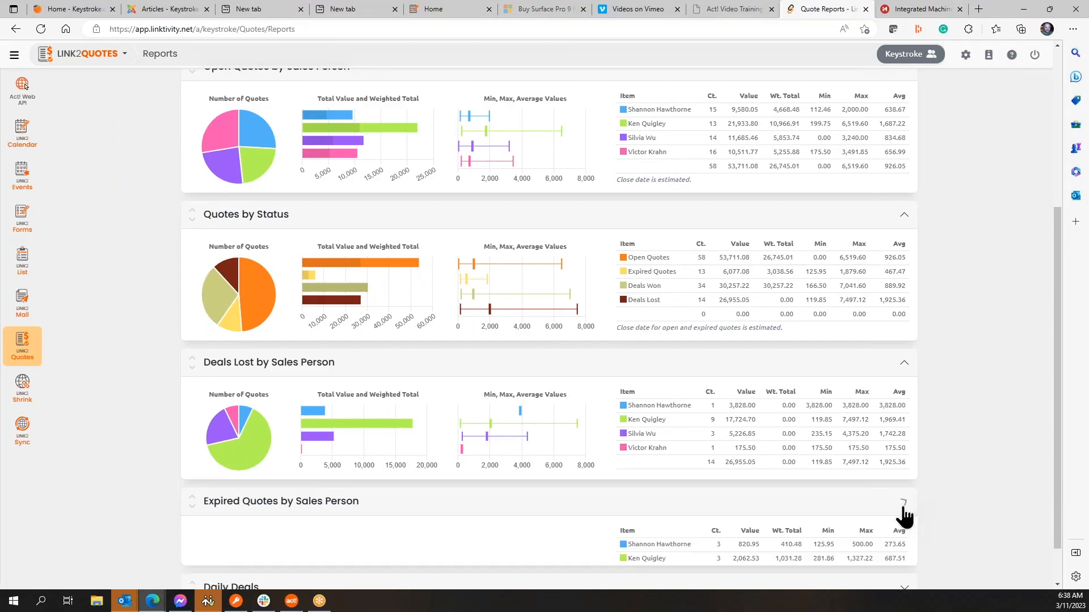
{"action": "scroll", "coordinate": [953, 435], "scroll_direction": "down", "scroll_amount": 2}
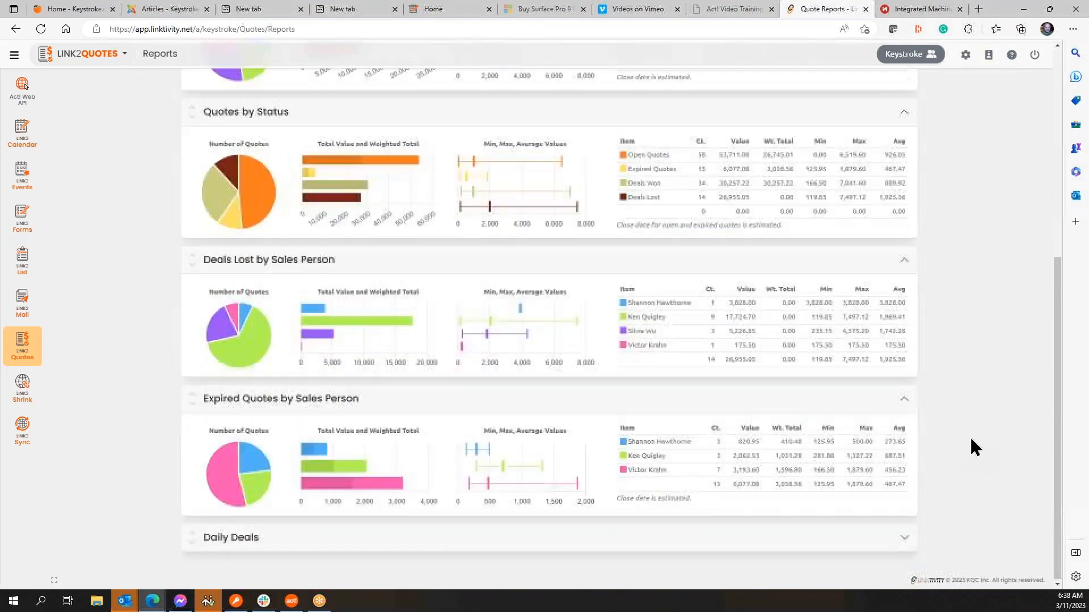
Collapse the Expired Quotes by Sales Person report and examine the Daily Deals chart and table, collapsing that report after viewing.
{"action": "left_click", "coordinate": [903, 404]}
{"action": "left_click", "coordinate": [904, 539]}
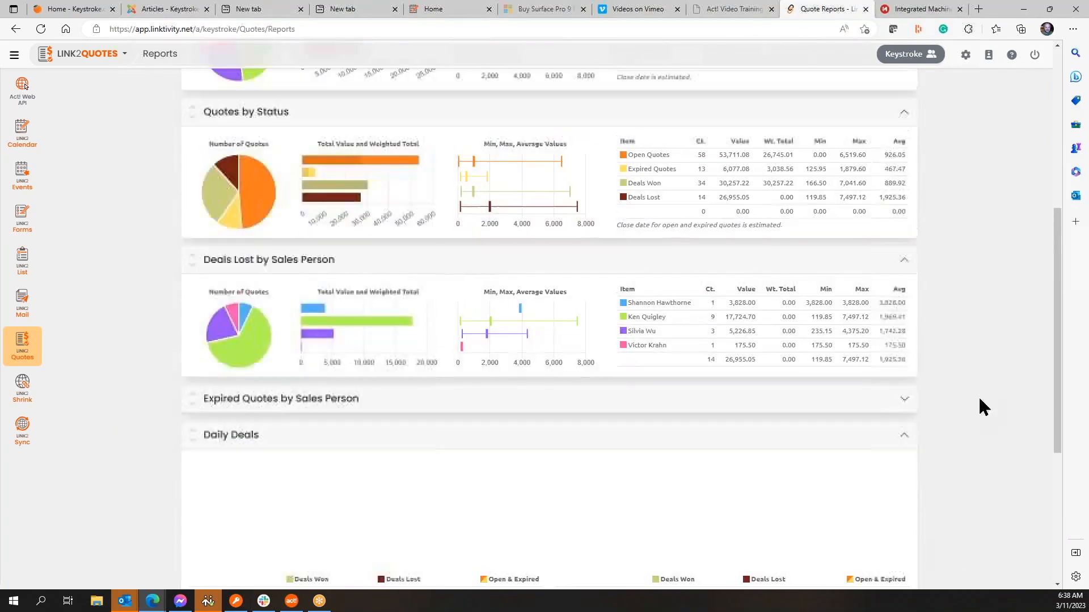
{"action": "scroll", "coordinate": [978, 396], "scroll_direction": "down", "scroll_amount": 3}
{"action": "scroll", "coordinate": [979, 405], "scroll_direction": "down", "scroll_amount": 2}
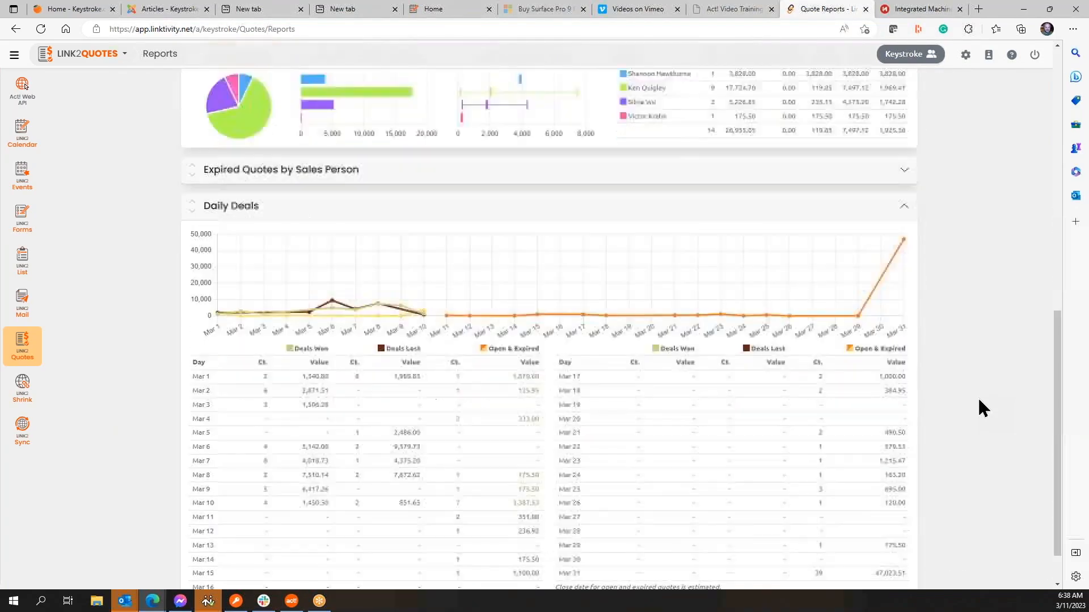
{"action": "scroll", "coordinate": [980, 405], "scroll_direction": "up", "scroll_amount": 3}
{"action": "left_click", "coordinate": [904, 320]}
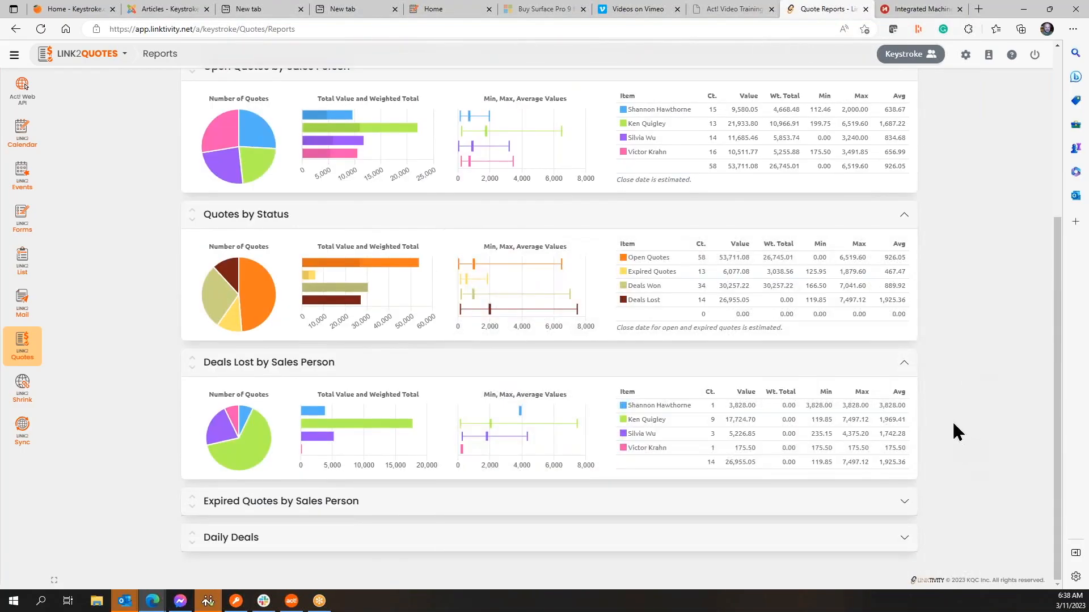
Move the Deals Won by Sales Person report below Open Quotes by Sales Person and return it to its original place.
{"action": "scroll", "coordinate": [954, 424], "scroll_direction": "up", "scroll_amount": 3}
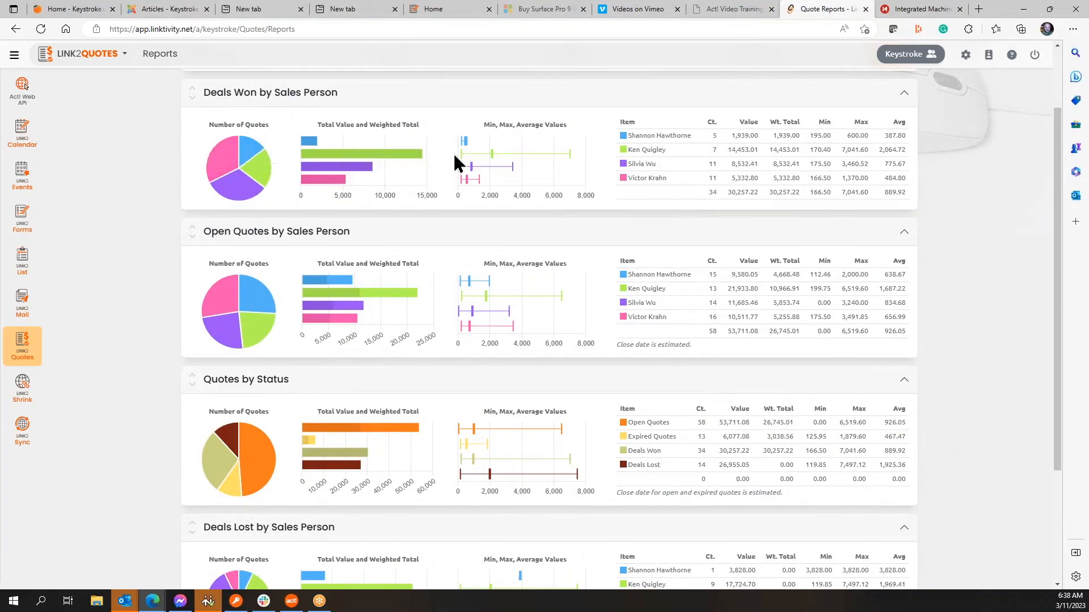
{"action": "left_click", "coordinate": [192, 100]}
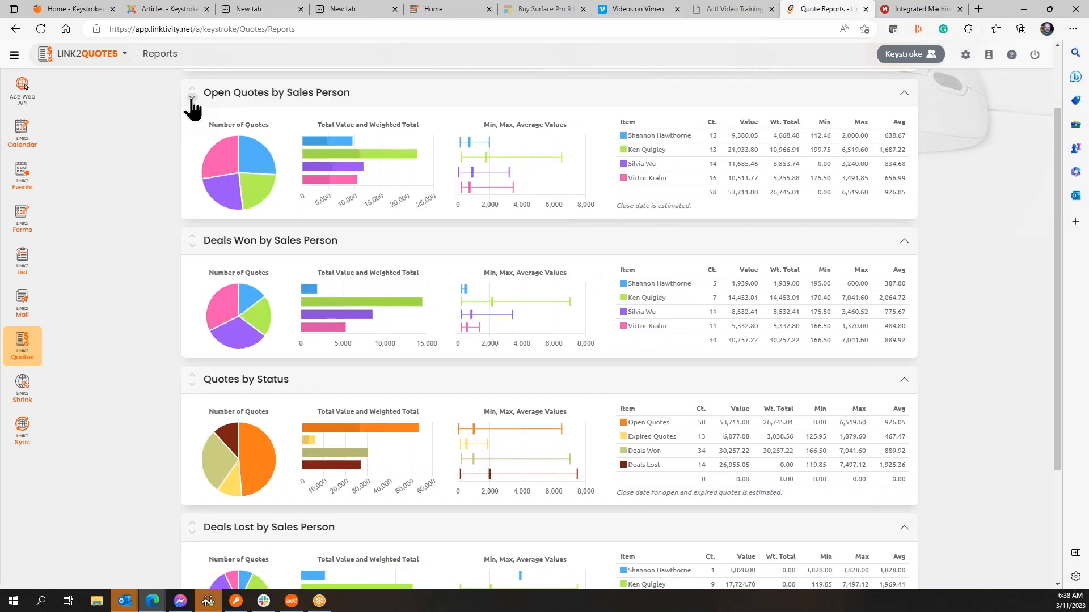
{"action": "left_click", "coordinate": [193, 237]}
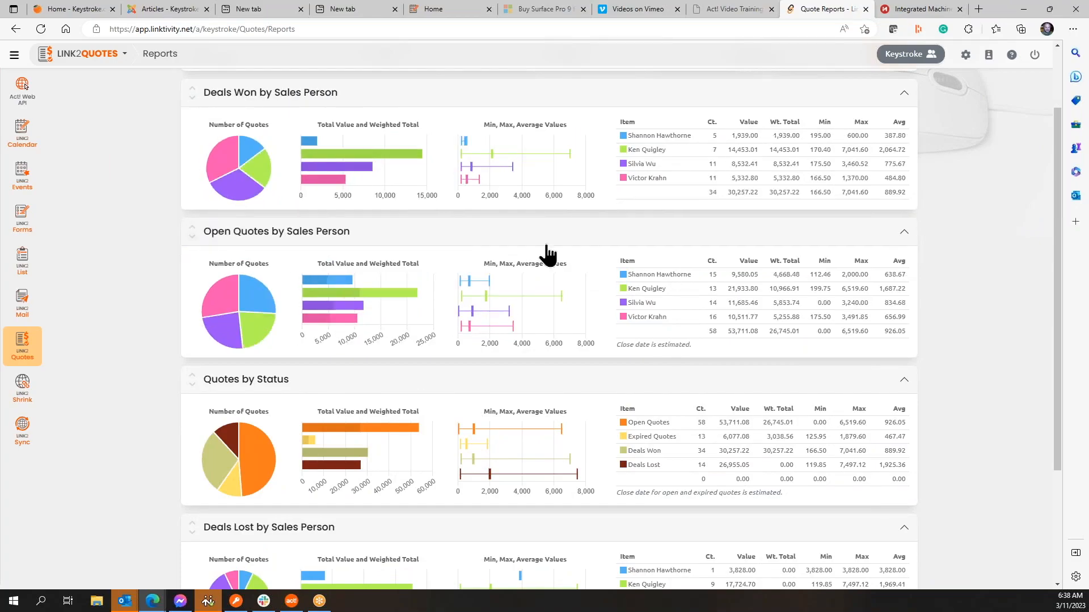
{"action": "scroll", "coordinate": [1003, 275], "scroll_direction": "up", "scroll_amount": 1}
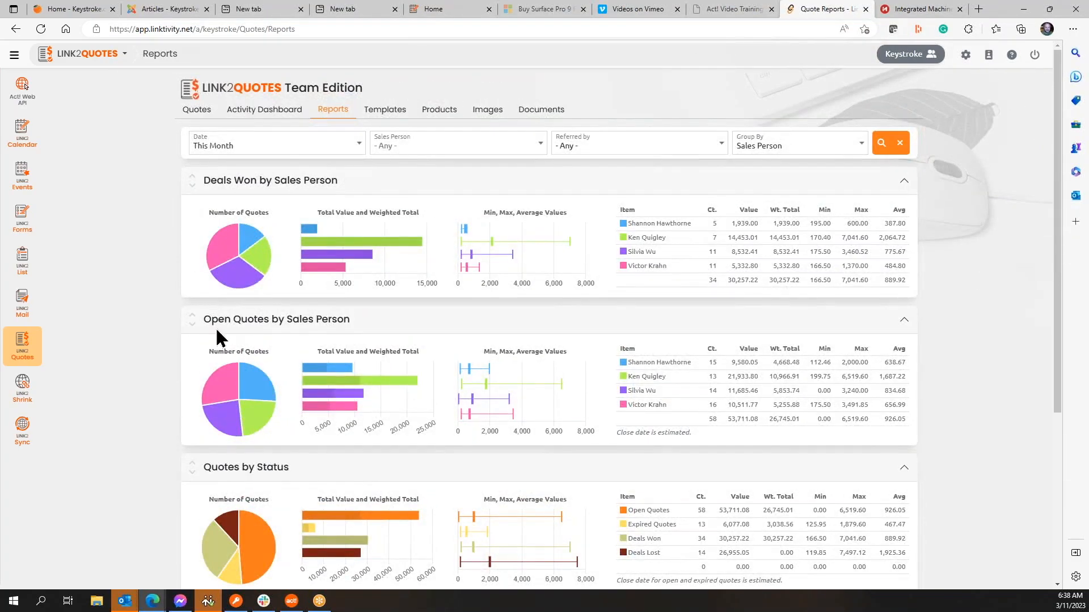